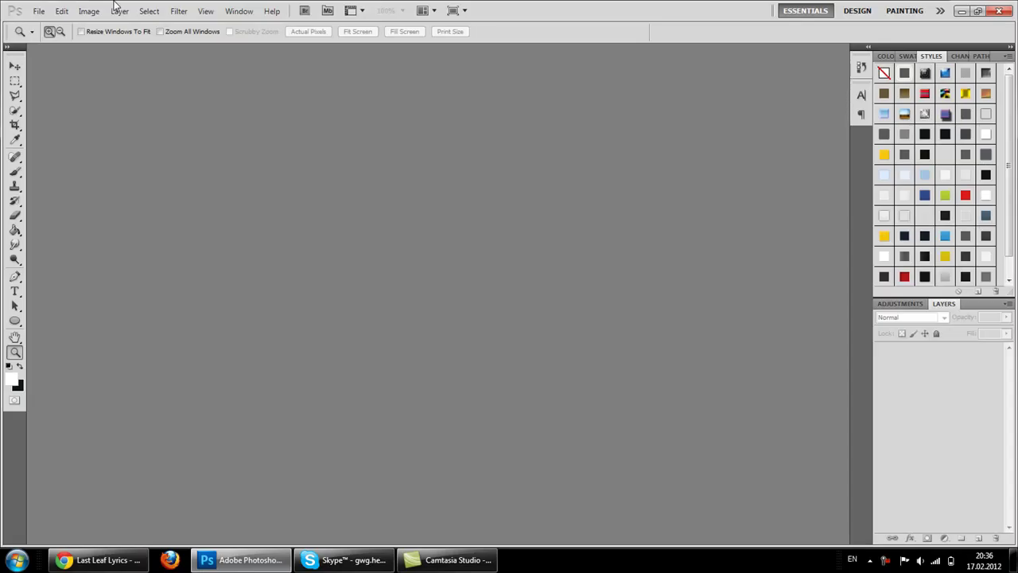
# Create a new 1600 × 900 pixel document with a white background and convert its background into a regular layer
pyautogui.click(38, 12)
pyautogui.click(443, 440)
pyautogui.click(38, 11)
pyautogui.click(48, 25)
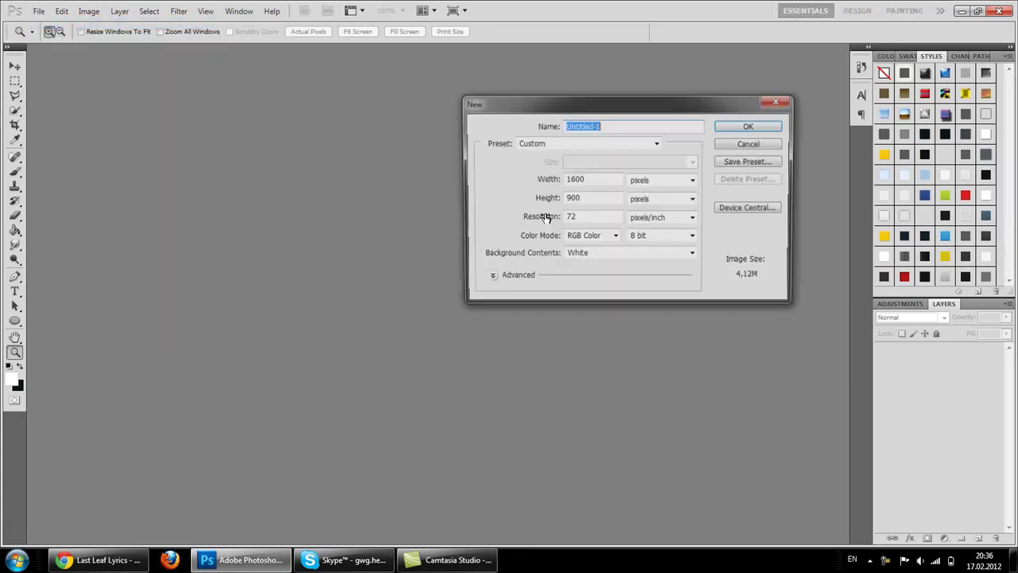
pyautogui.click(599, 182)
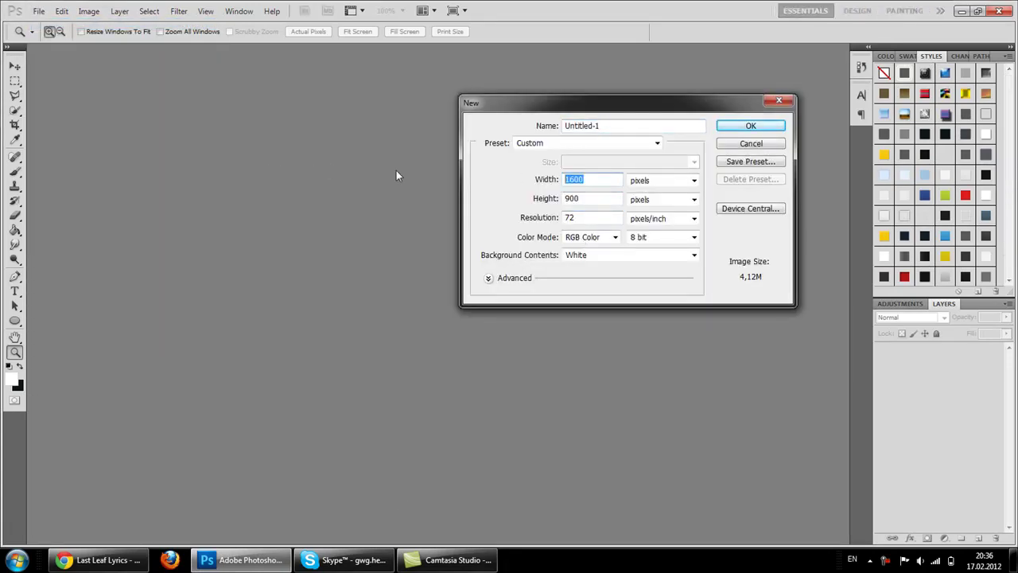
pyautogui.click(750, 124)
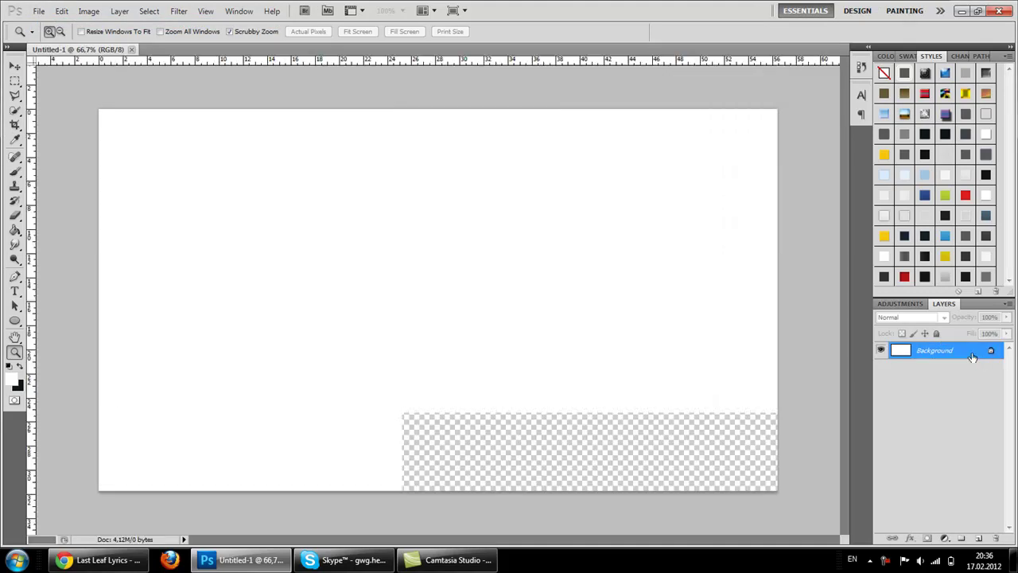
pyautogui.doubleClick(975, 352)
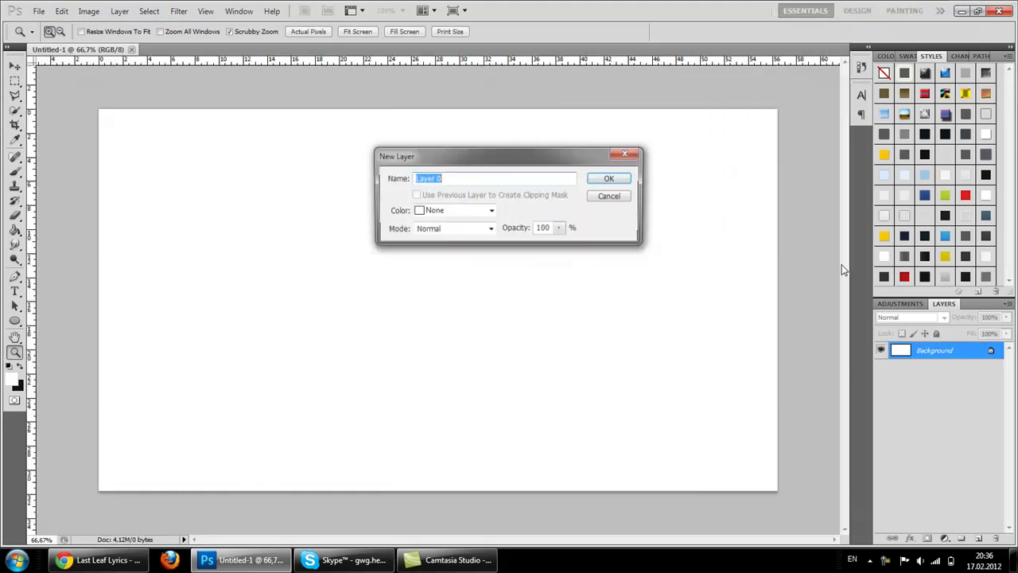
pyautogui.click(619, 180)
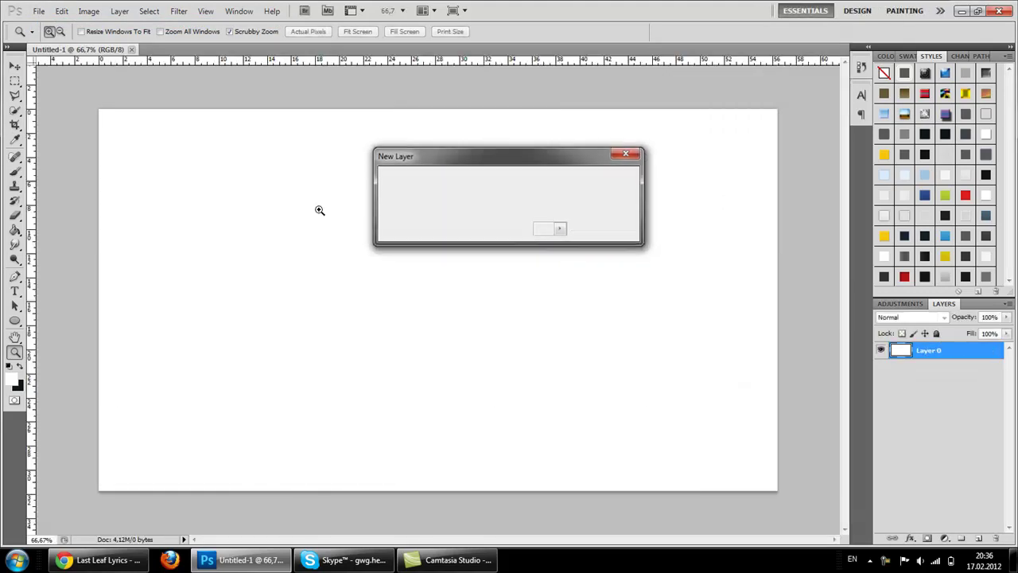
# Crop the canvas to its upper-left part, about 24.7 cm wide and 9.4 cm high
pyautogui.click(14, 125)
pyautogui.moveTo(79, 92); pyautogui.dragTo(397, 222)
pyautogui.rightClick(355, 167)
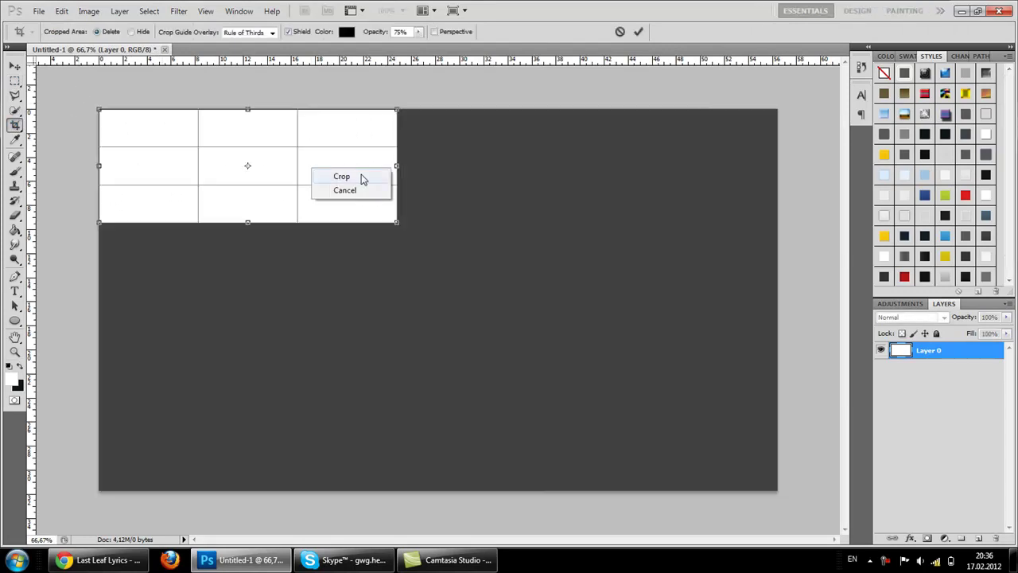
pyautogui.click(359, 176)
# Crop the canvas to a full-width middle strip about 6 cm high
pyautogui.press('z')
pyautogui.rightClick(428, 307)
pyautogui.click(478, 326)
pyautogui.click(16, 127)
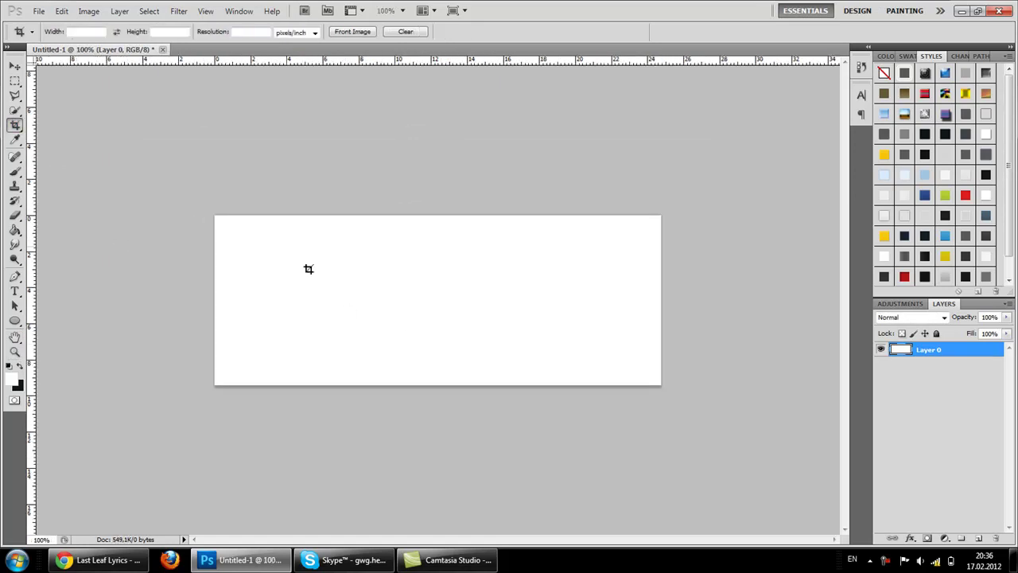
pyautogui.moveTo(203, 242); pyautogui.dragTo(687, 353)
pyautogui.rightClick(504, 298)
pyautogui.click(501, 289)
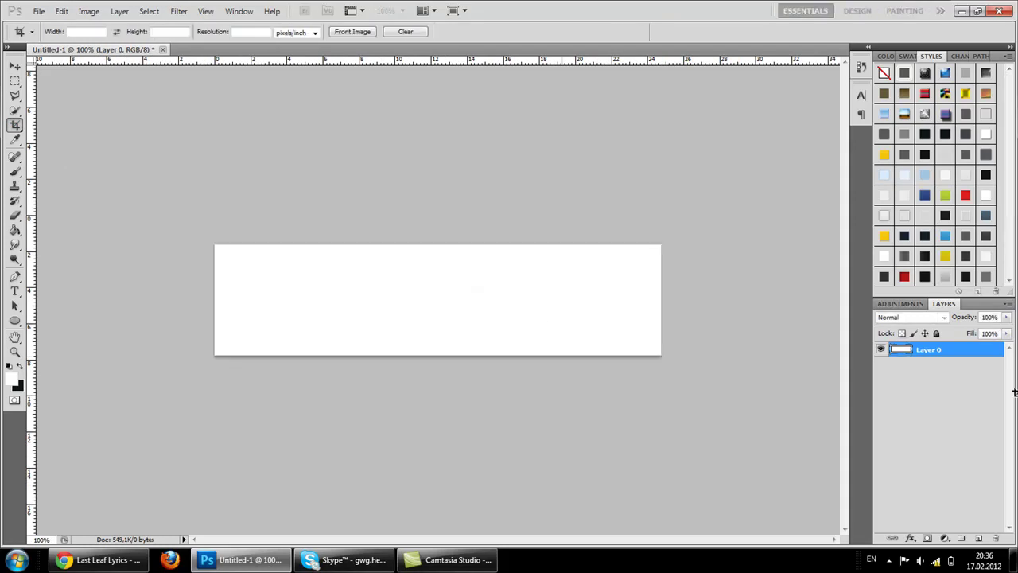
# Add a Color Overlay in near-black #171212 to the white layer
pyautogui.doubleClick(958, 356)
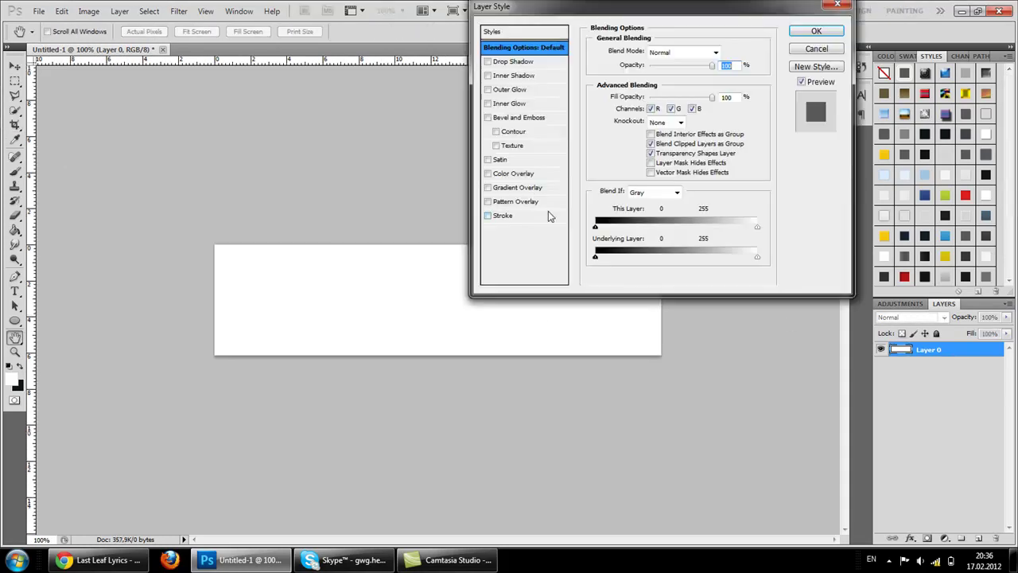
pyautogui.click(521, 175)
pyautogui.click(720, 52)
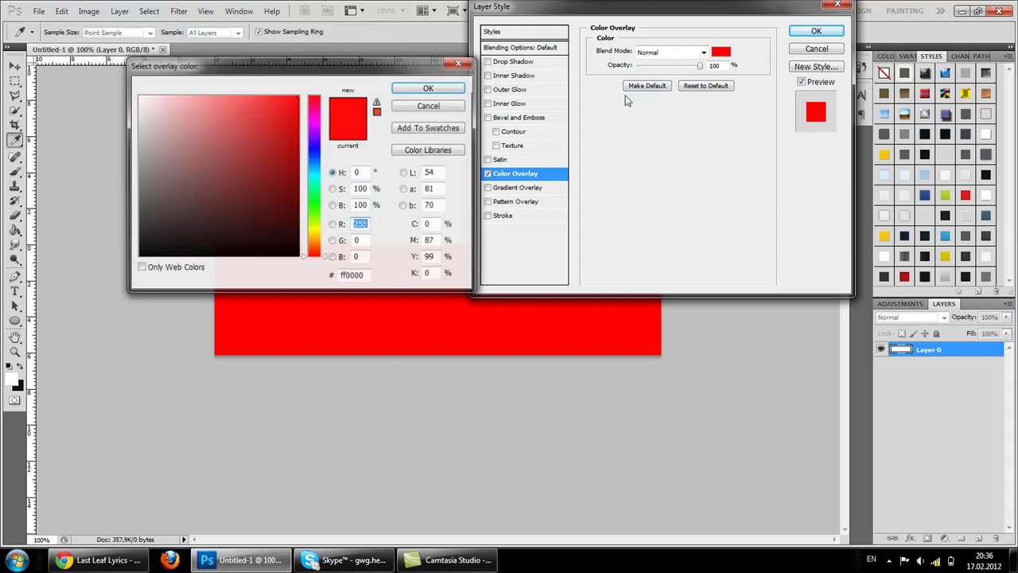
pyautogui.moveTo(315, 64); pyautogui.dragTo(673, 44)
pyautogui.moveTo(598, 175); pyautogui.dragTo(485, 191)
pyautogui.moveTo(551, 213)
pyautogui.mouseDown()
pyautogui.moveTo(518, 220)
pyautogui.moveTo(526, 222)
pyautogui.mouseUp()
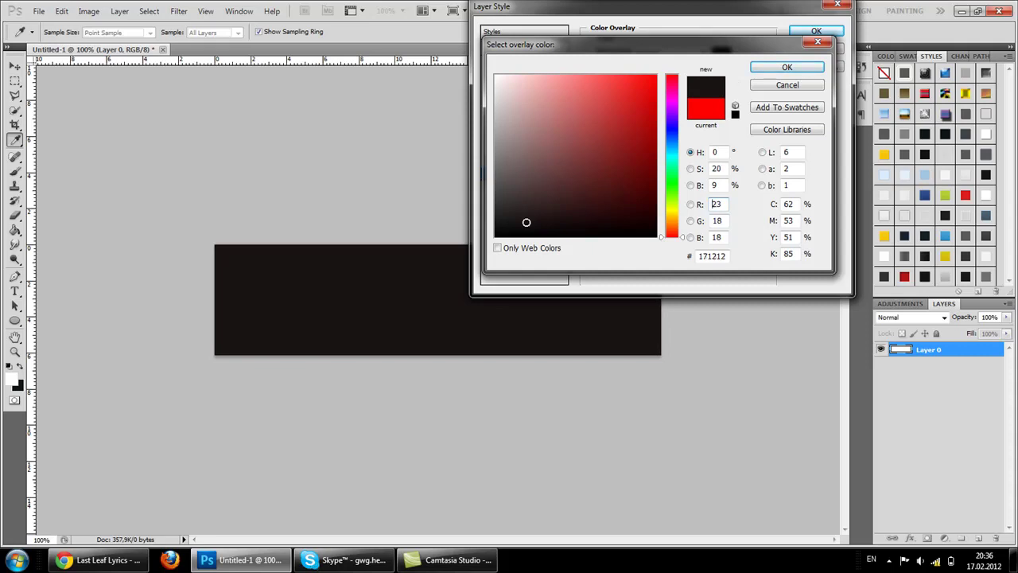
pyautogui.click(787, 67)
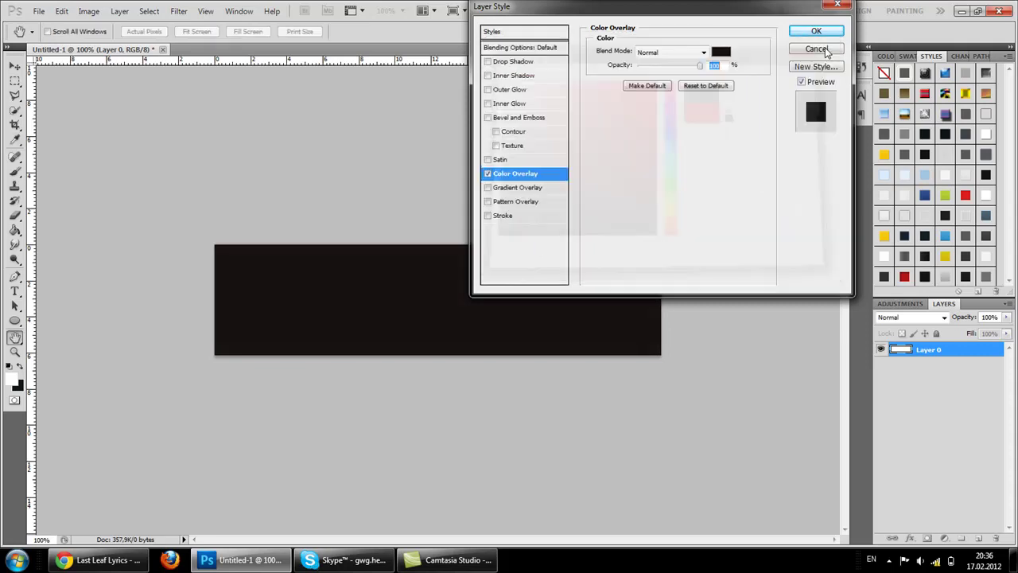
pyautogui.click(817, 33)
# Crop off the lower part of the dark banner, keeping the full width and about 4.5 cm of height
pyautogui.press('c')
pyautogui.moveTo(214, 244); pyautogui.dragTo(682, 325)
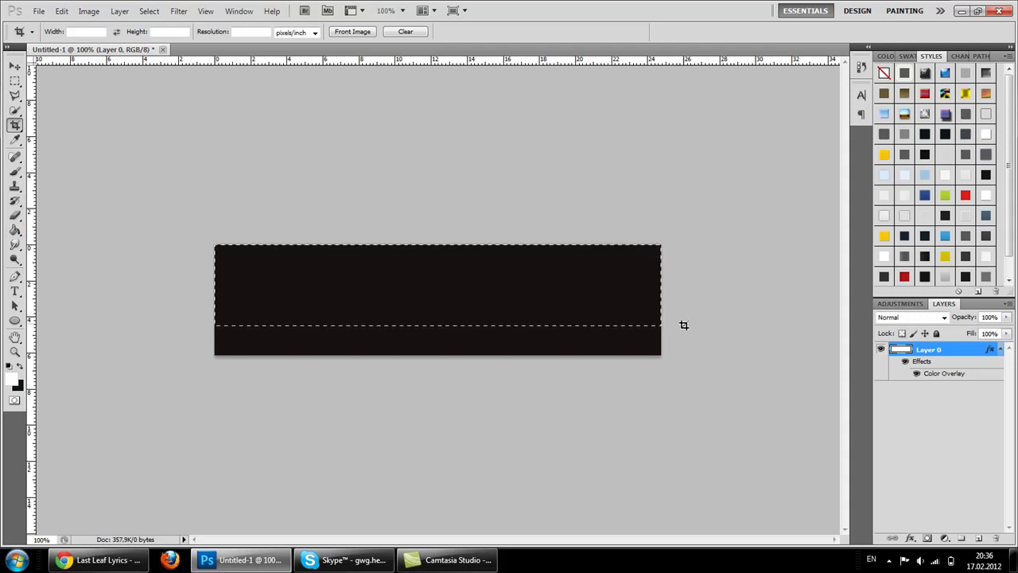
pyautogui.rightClick(518, 287)
pyautogui.click(547, 292)
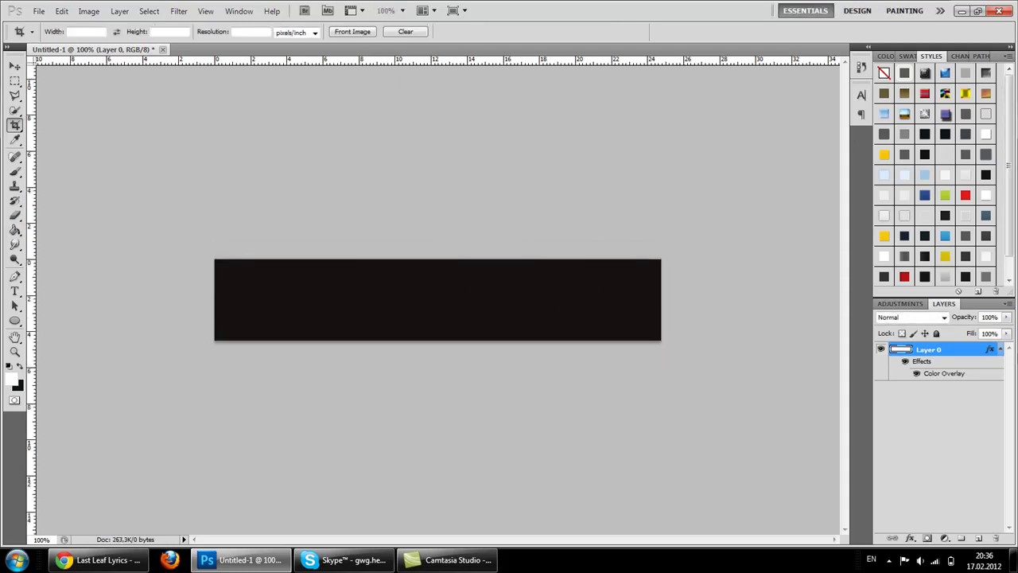
# Start a line of text in the lower part of the dark banner and switch the keyboard language to Georgian
pyautogui.click(14, 292)
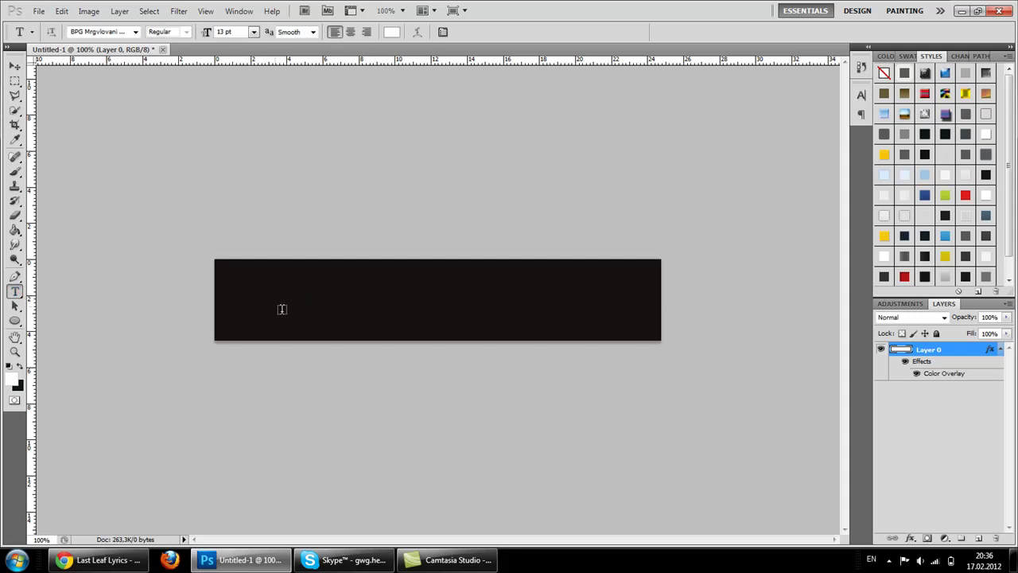
pyautogui.click(135, 32)
pyautogui.click(136, 35)
pyautogui.click(308, 323)
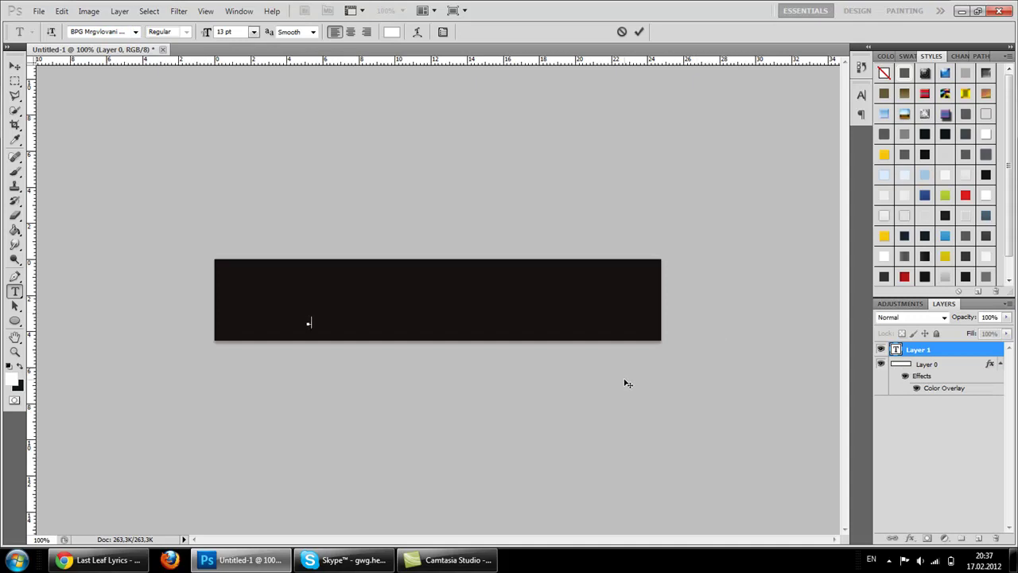
pyautogui.click(871, 560)
pyautogui.click(902, 522)
pyautogui.click(878, 558)
pyautogui.click(907, 509)
# Enter the text "ასეთი ტექსტის სტილის შექმნა" on the banner
pyautogui.write('ბილის')
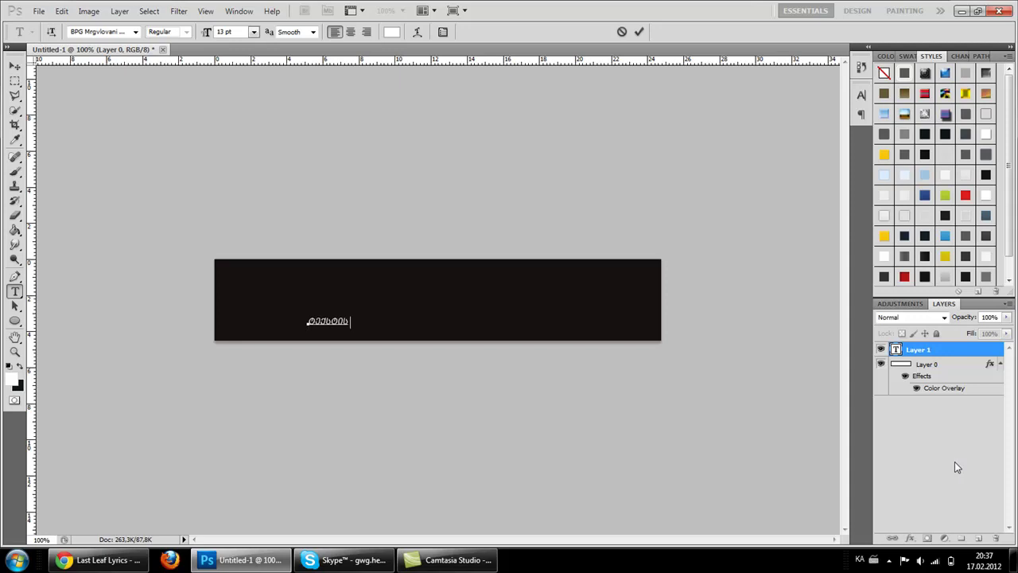
pyautogui.write(' სტილის შექმნა')
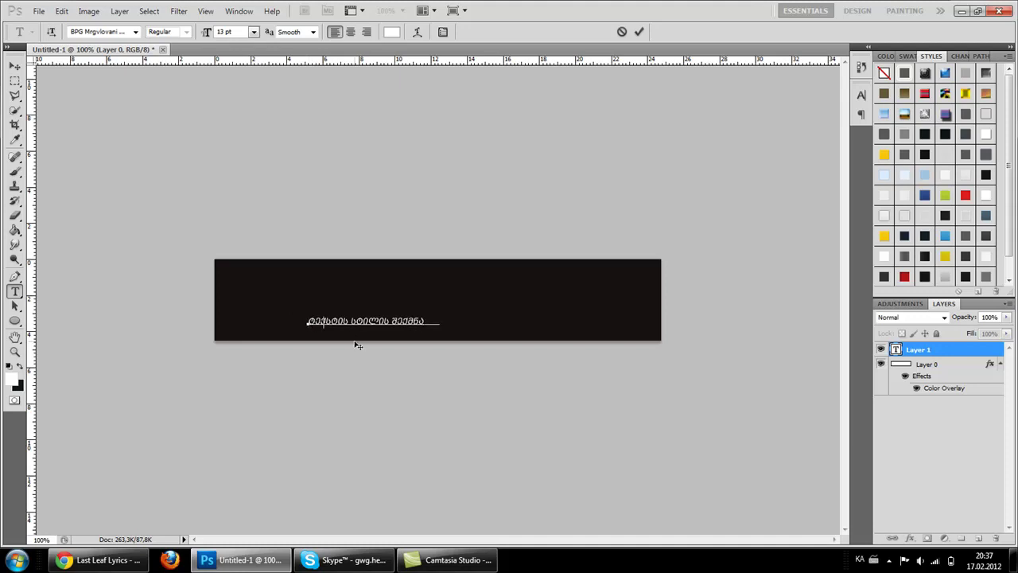
pyautogui.press('Home')
pyautogui.write('ასეთი')
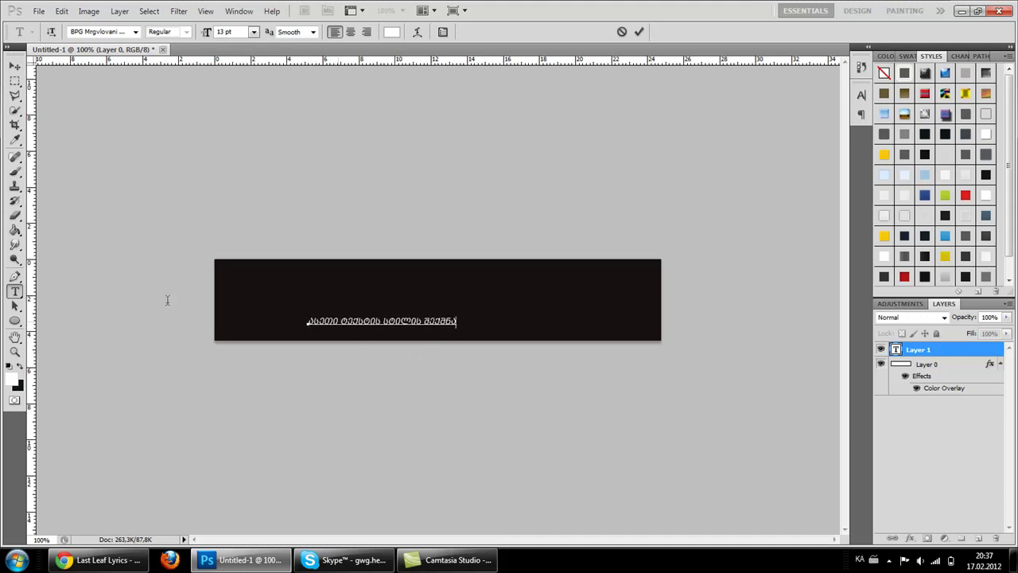
# Set the size of the whole text line to 24 pt
pyautogui.moveTo(457, 322); pyautogui.dragTo(242, 249)
pyautogui.click(253, 32)
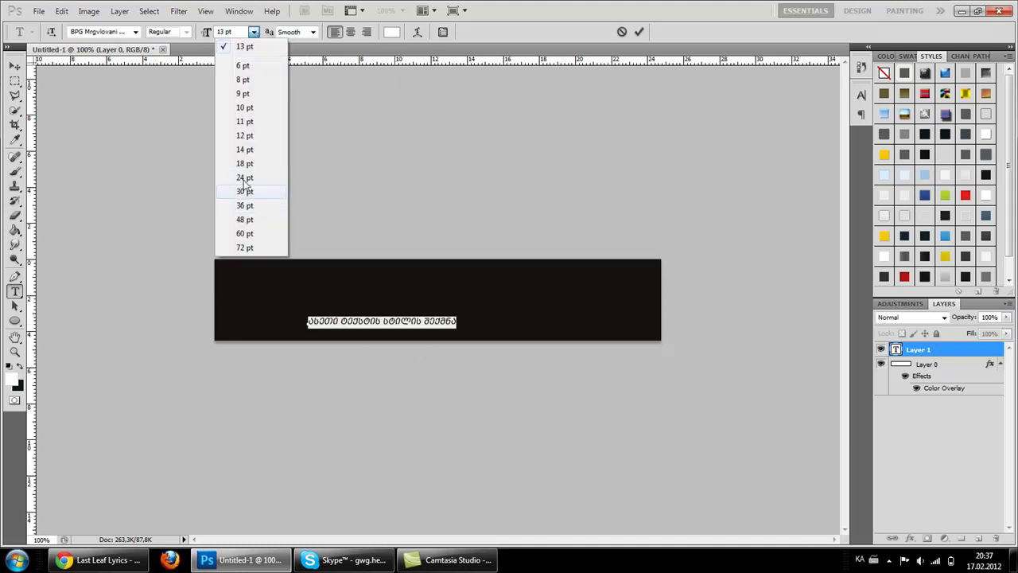
pyautogui.click(244, 175)
pyautogui.click(427, 323)
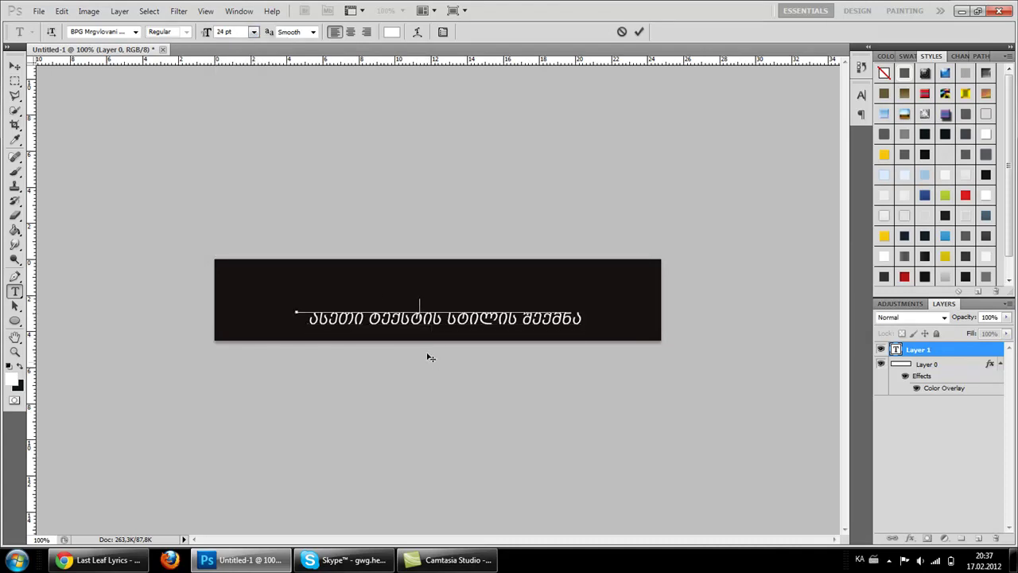
# Set the size of the whole text line to 18 pt
pyautogui.hotkey('ctrl', 'a')
pyautogui.doubleClick(226, 32)
pyautogui.write('18')
pyautogui.press('Return')
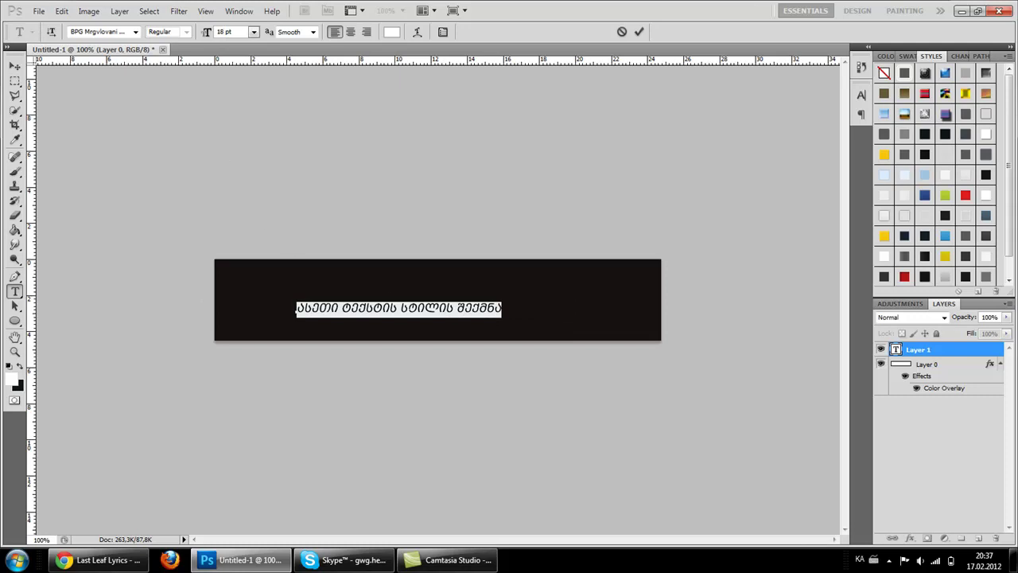
# Add a period at the end of the text and move the line to the vertical middle of the banner
pyautogui.click(505, 311)
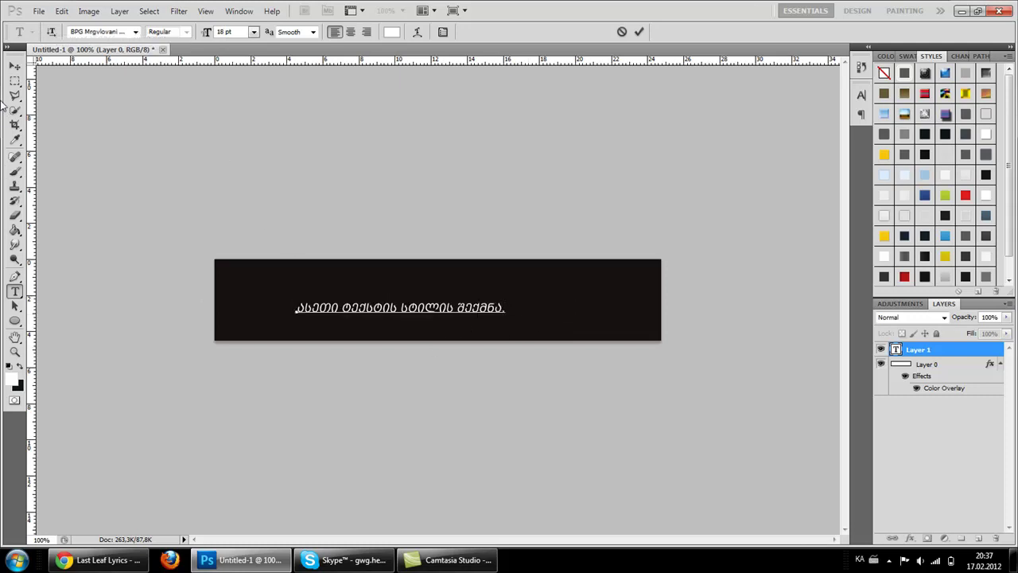
pyautogui.click(14, 66)
pyautogui.moveTo(460, 367); pyautogui.dragTo(434, 378)
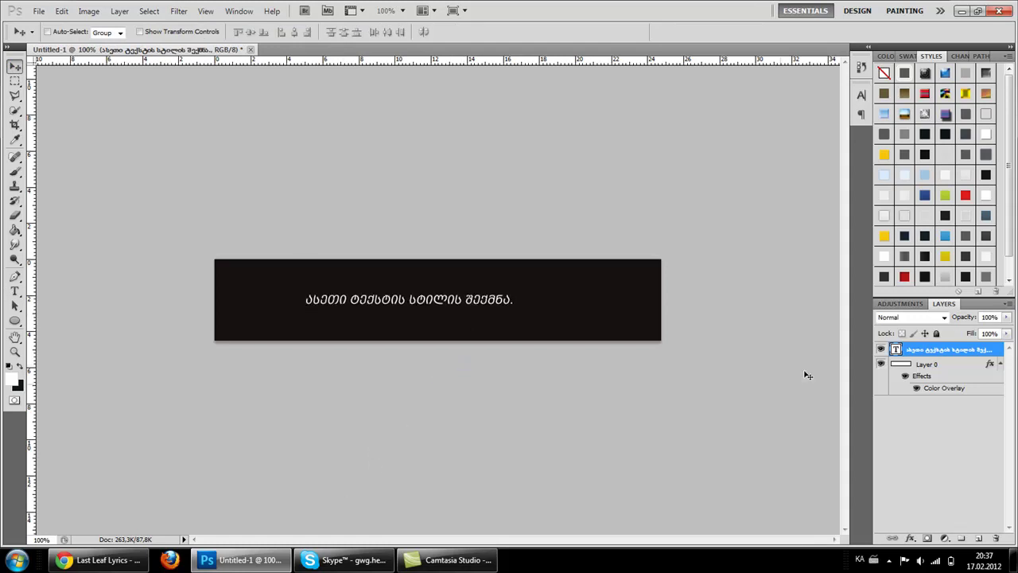
# Add a Gradient Overlay to the text layer and set the gradient's starting colour stop to light grey #d8d8d8
pyautogui.doubleClick(973, 357)
pyautogui.click(517, 188)
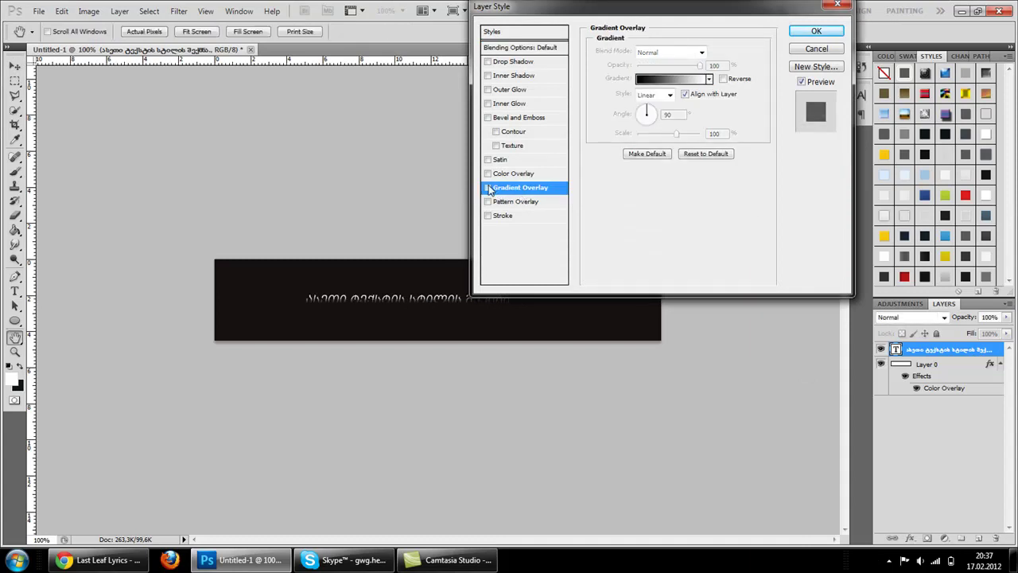
pyautogui.click(656, 81)
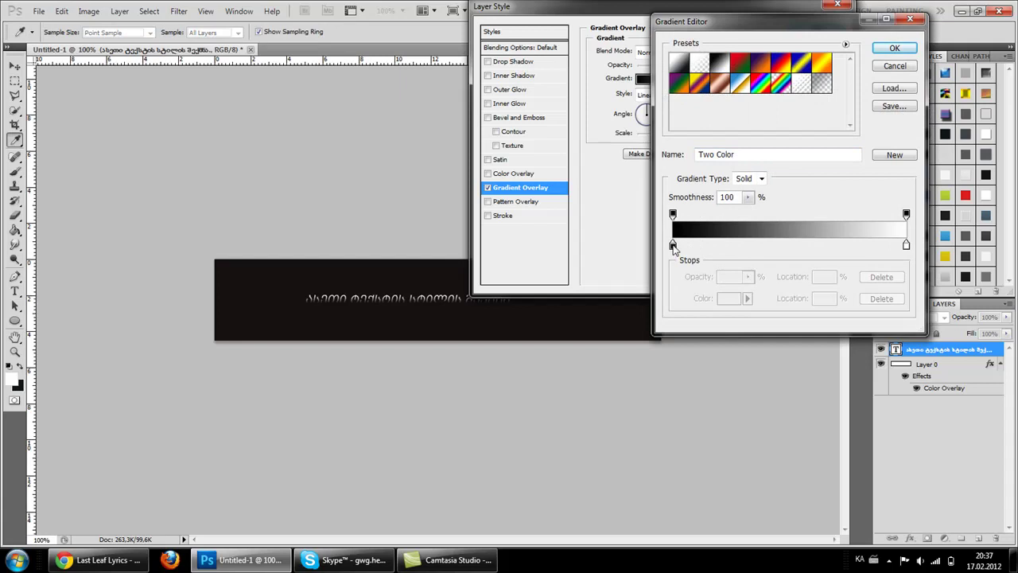
pyautogui.click(673, 245)
pyautogui.click(729, 298)
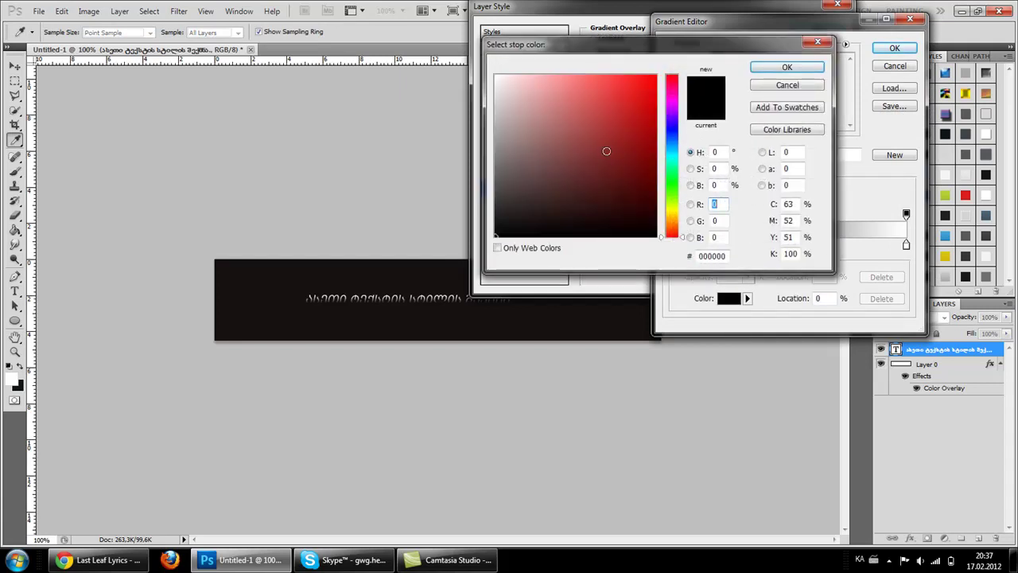
pyautogui.click(676, 217)
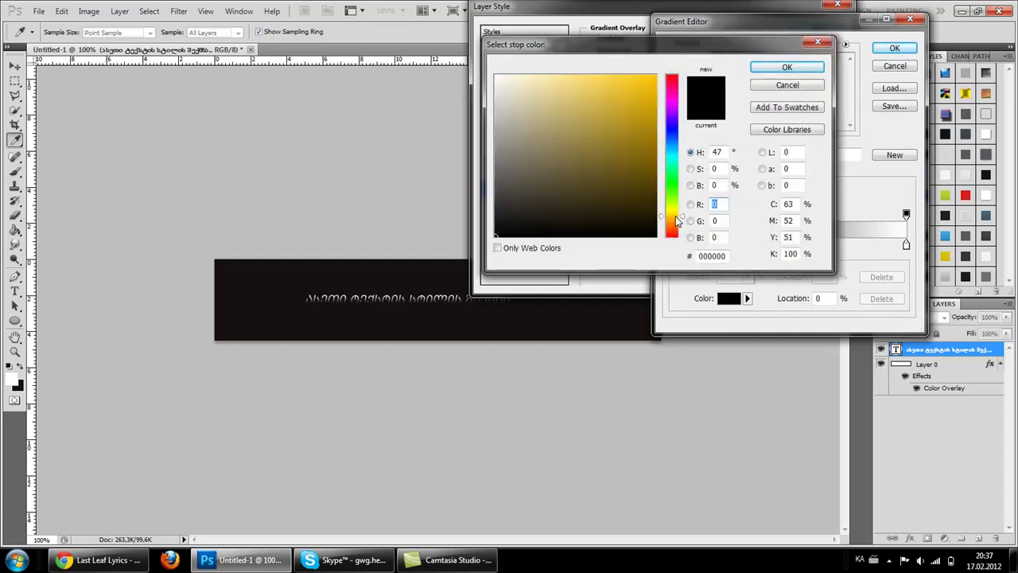
pyautogui.moveTo(516, 104)
pyautogui.mouseDown()
pyautogui.moveTo(491, 85)
pyautogui.moveTo(495, 99)
pyautogui.mouseUp()
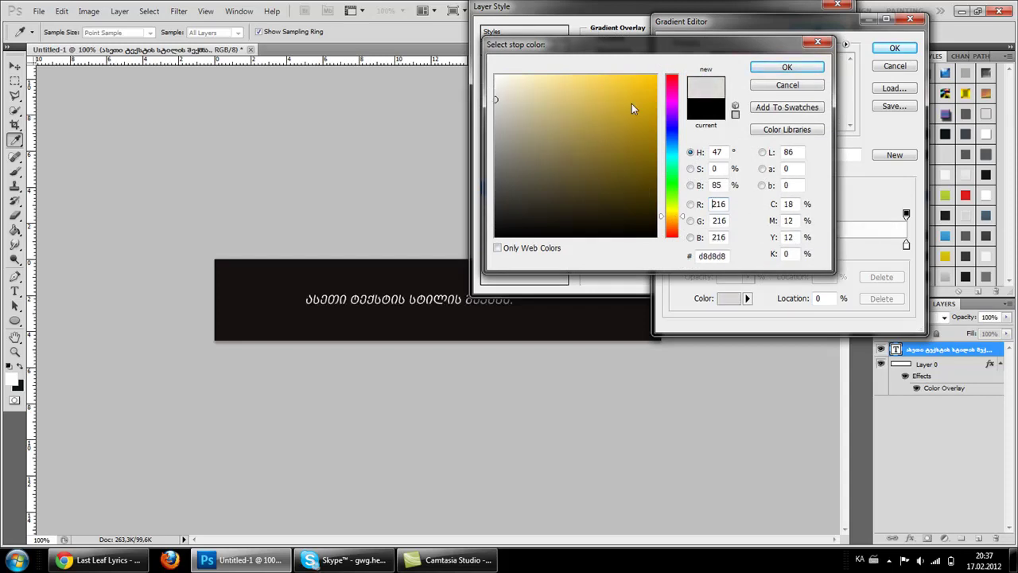
pyautogui.click(766, 67)
# Set the gradient's end colour stop to white #ffffff and apply the gradient
pyautogui.click(907, 245)
pyautogui.click(729, 298)
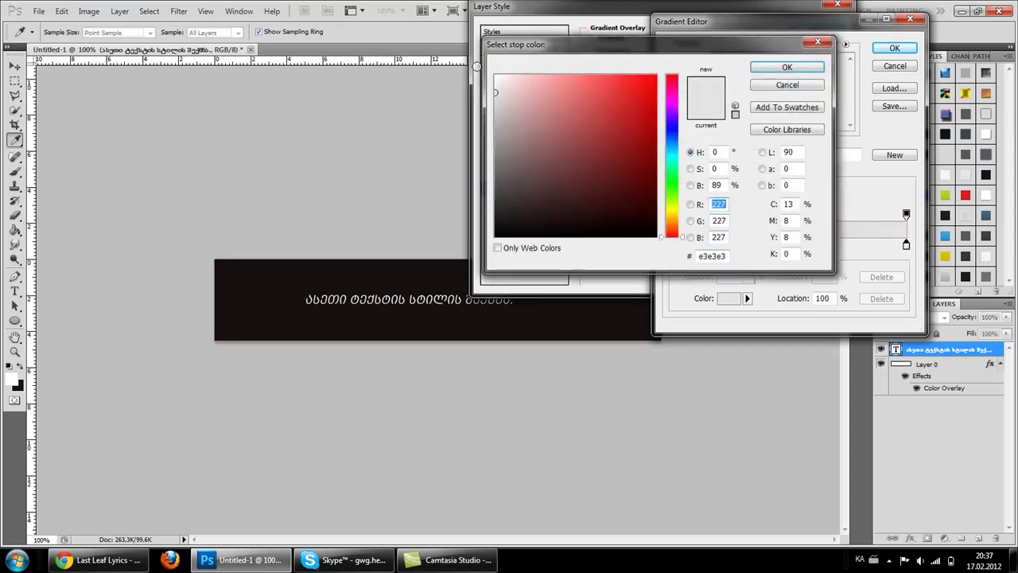
pyautogui.moveTo(535, 79); pyautogui.dragTo(495, 75)
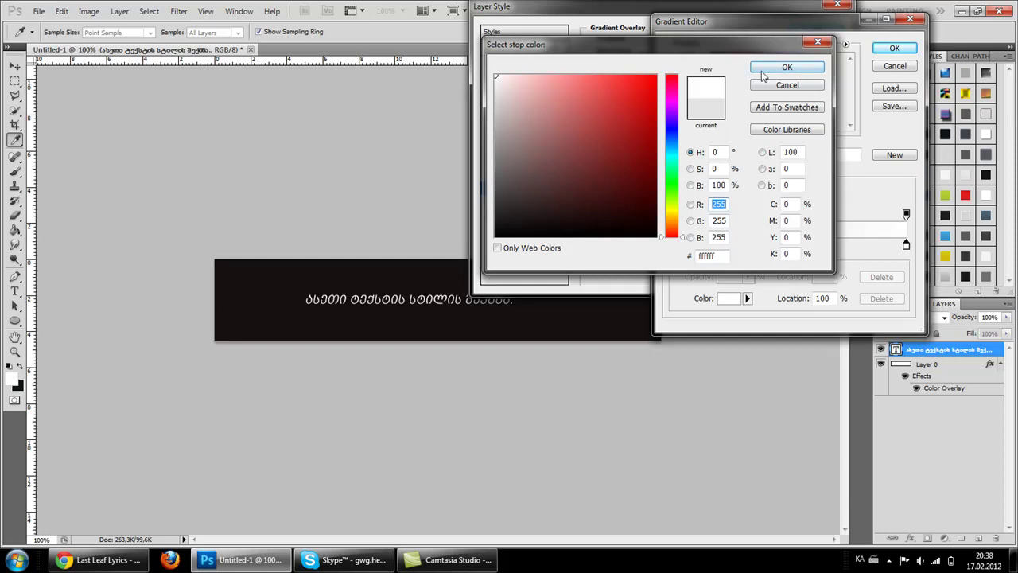
pyautogui.click(763, 71)
pyautogui.click(894, 48)
# Add a Drop Shadow to the text with a size of 1 px
pyautogui.click(514, 61)
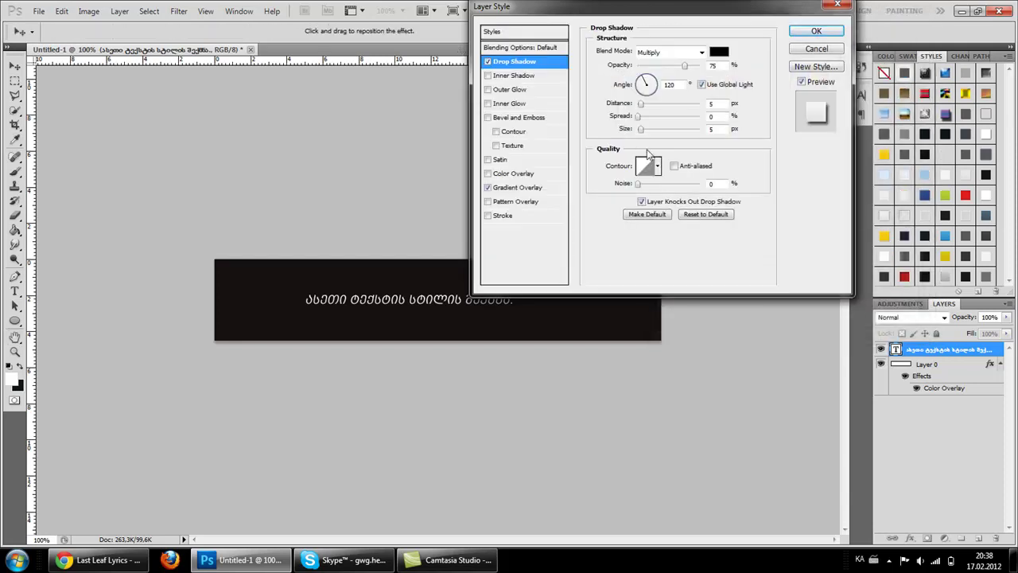
pyautogui.moveTo(641, 129); pyautogui.dragTo(636, 129)
pyautogui.write('1')
# Add an Inner Shadow with 15% opacity to the text and apply the layer style
pyautogui.click(511, 77)
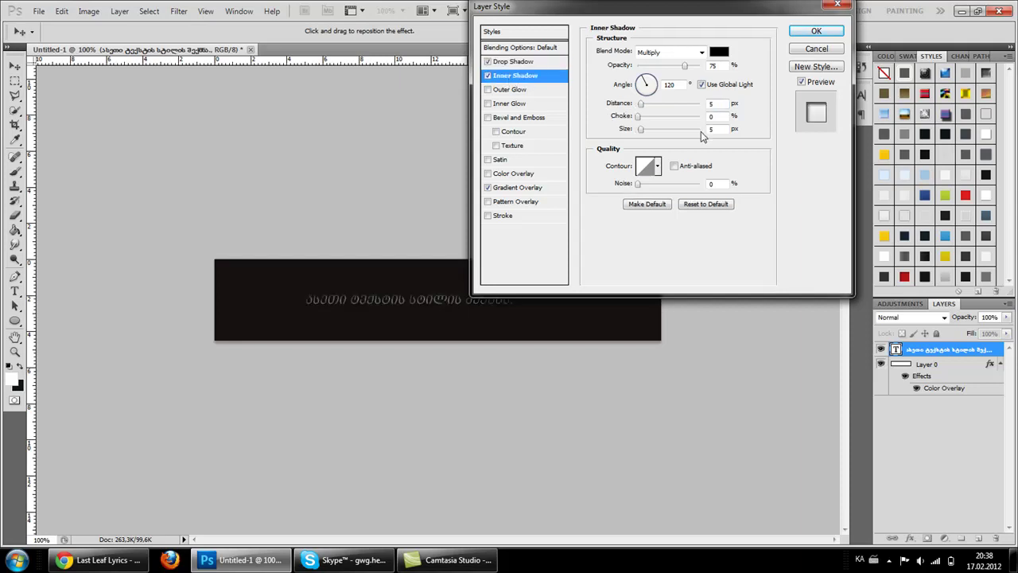
pyautogui.click(649, 66)
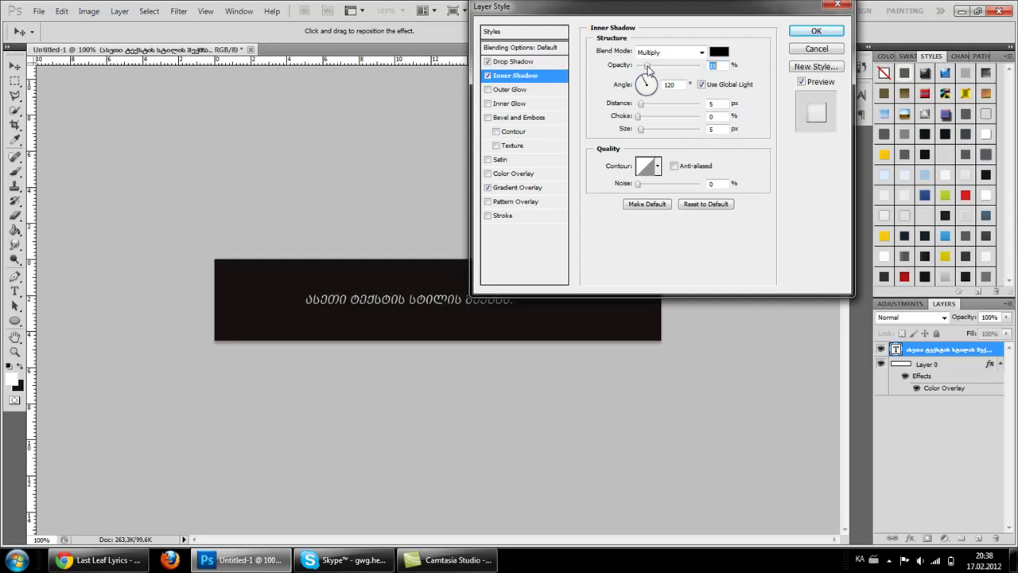
pyautogui.click(816, 31)
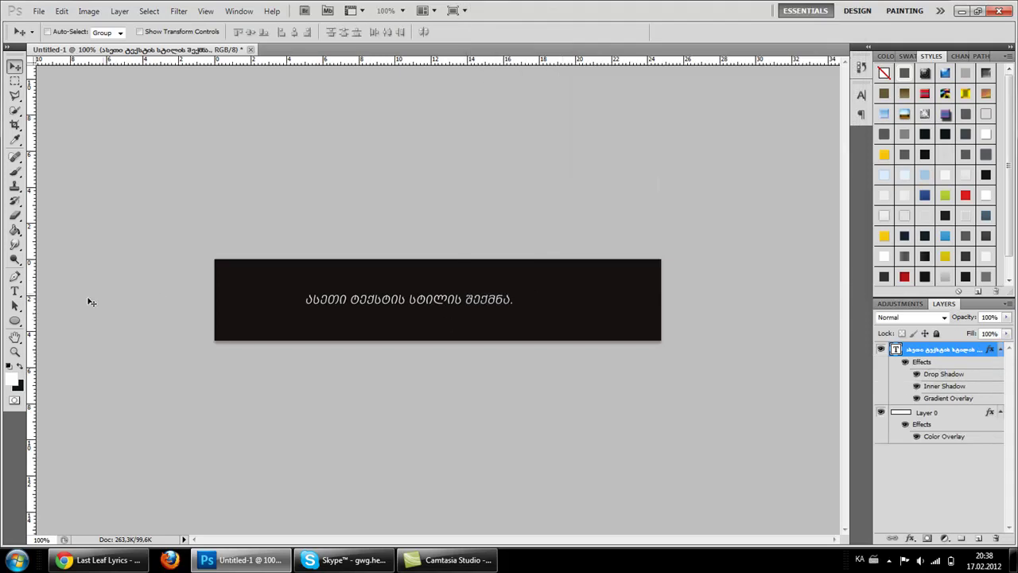
# Start a new text line on the banner below the existing line
pyautogui.click(14, 291)
pyautogui.click(266, 322)
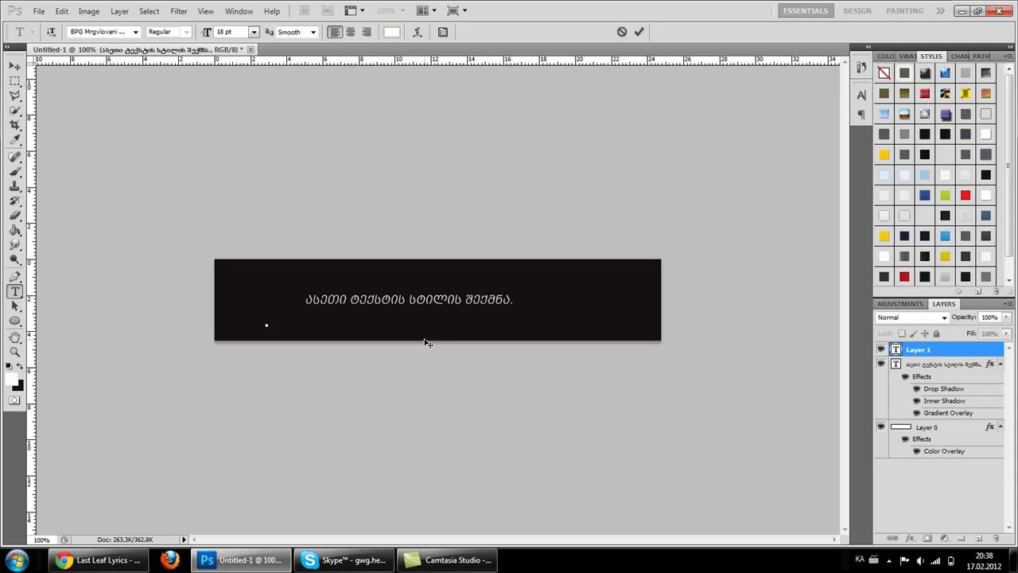
pyautogui.write('30____')
pyautogui.write('______')
pyautogui.write('ია')
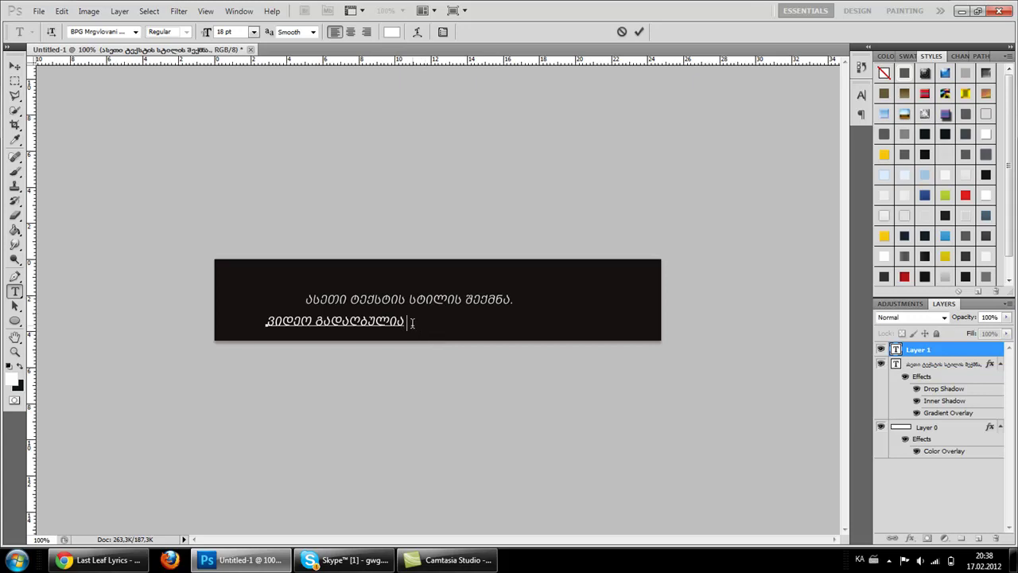
pyautogui.write('სპეციალურად')
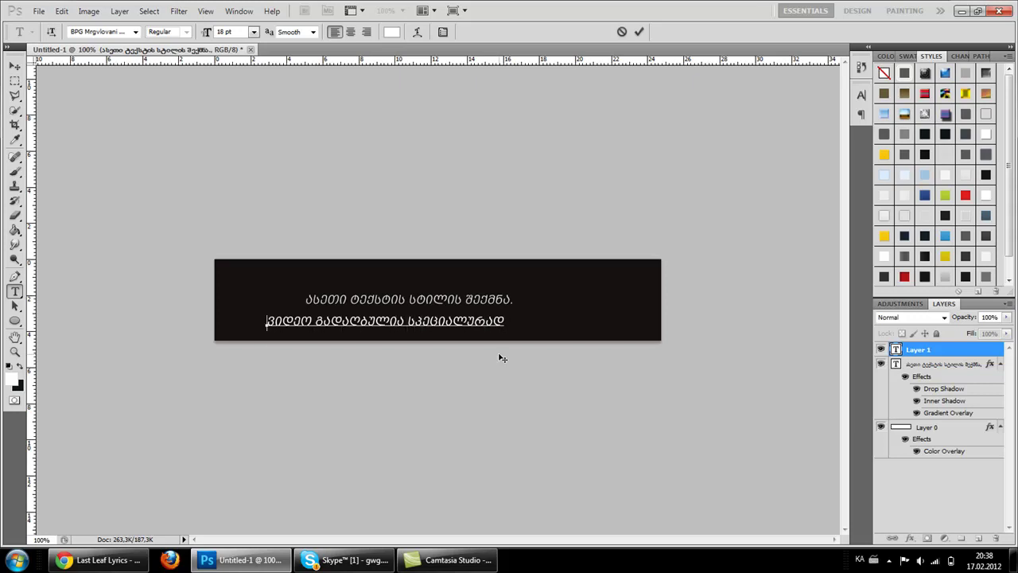
pyautogui.hotkey('ctrl', 'z')
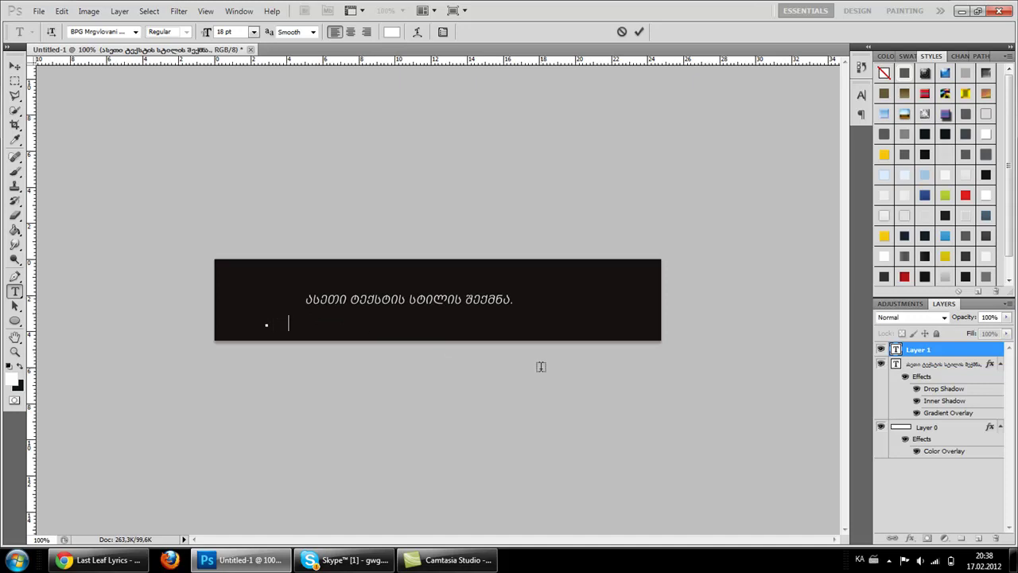
# Enter "ჩვენ გვიყვაარს ჩვენი მომხმარებელი!" as the new text line
pyautogui.write('ჩვენ გვიყვა')
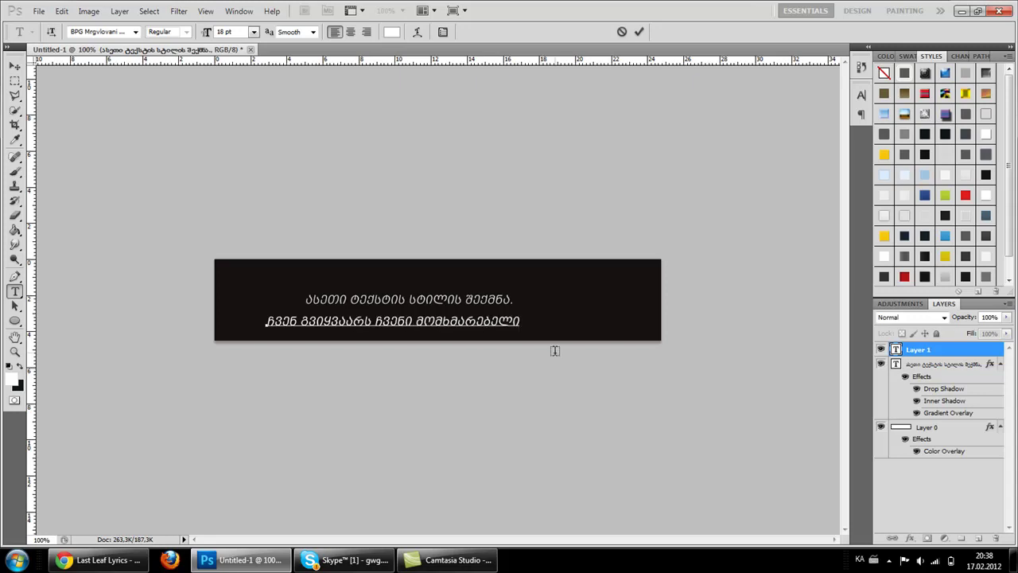
pyautogui.write('!')
# Set the second text line's size to 14 pt and move it directly beneath the first line, offset to the right
pyautogui.hotkey('ctrl', 'a')
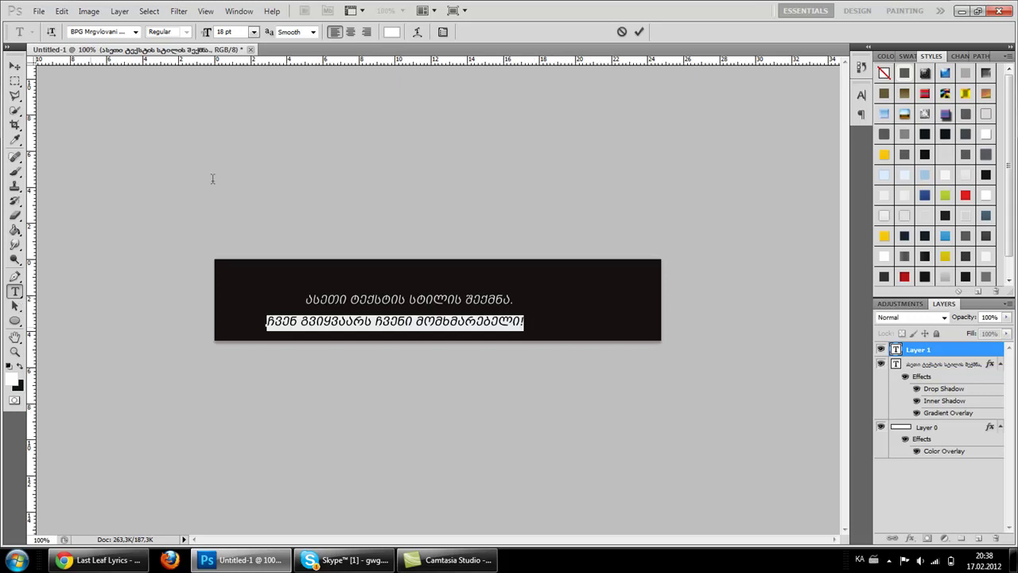
pyautogui.click(253, 32)
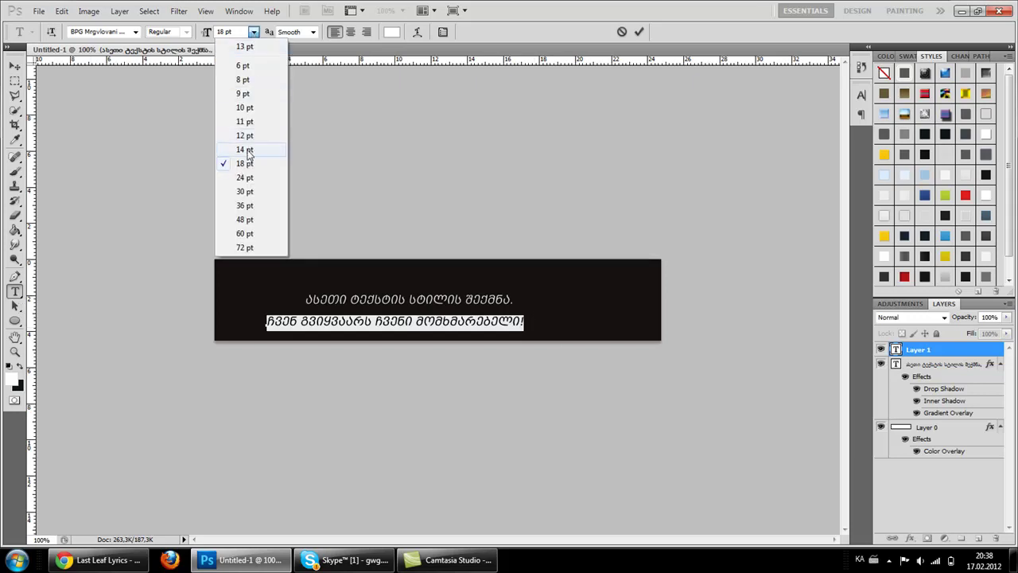
pyautogui.click(262, 143)
pyautogui.click(14, 66)
pyautogui.moveTo(401, 335); pyautogui.dragTo(488, 317)
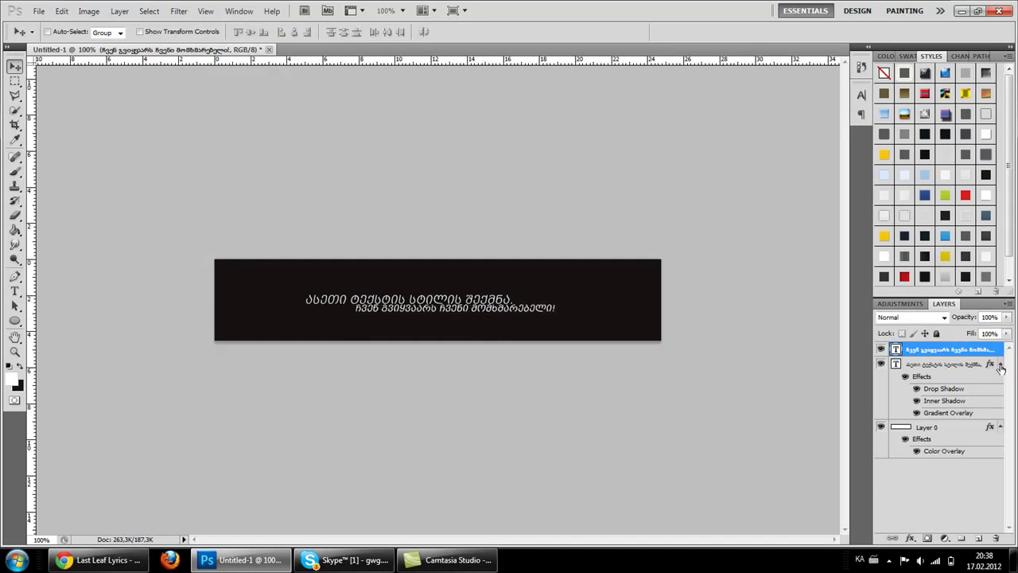
# Add a Gradient Overlay to the second text line and set the gradient's starting colour stop to dark gold #c88d00
pyautogui.doubleClick(958, 354)
pyautogui.click(541, 188)
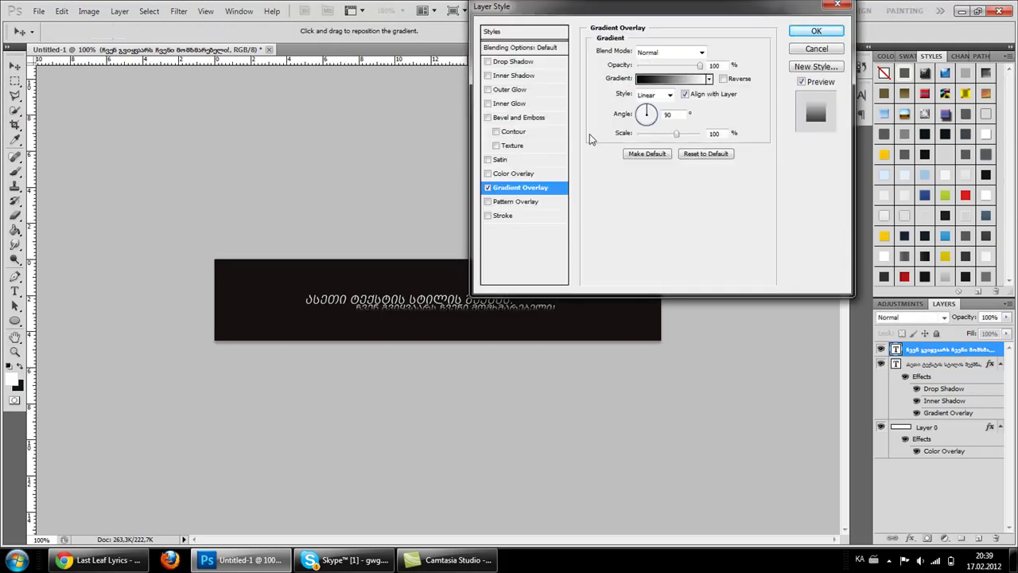
pyautogui.click(668, 79)
pyautogui.click(673, 245)
pyautogui.click(729, 298)
pyautogui.moveTo(675, 221); pyautogui.dragTo(675, 217)
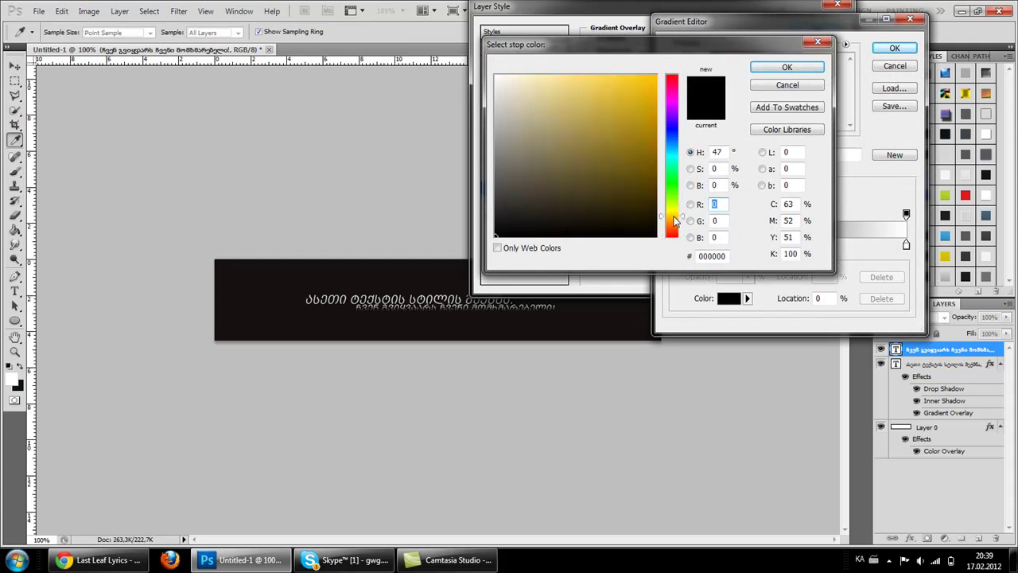
pyautogui.click(655, 110)
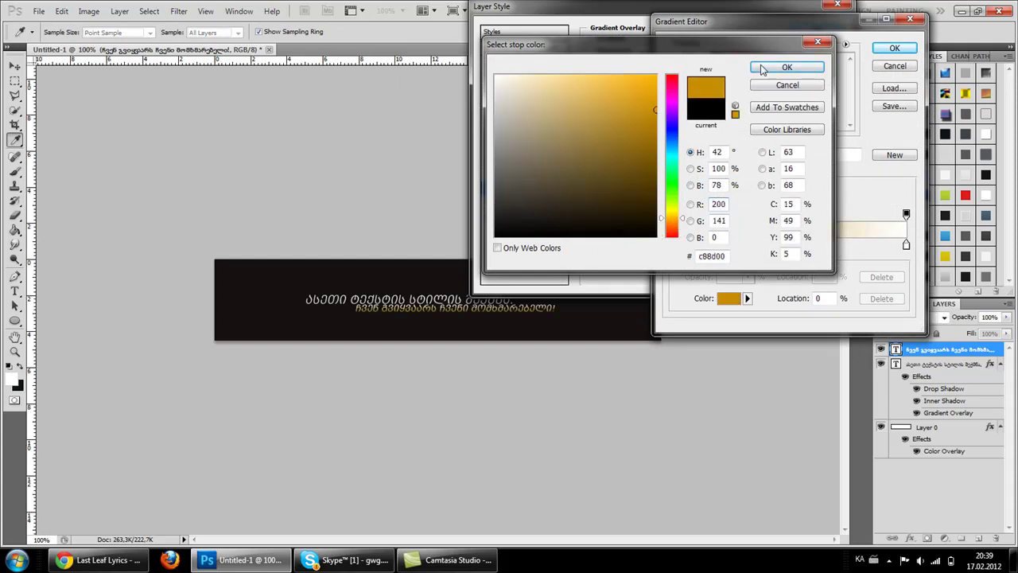
pyautogui.click(762, 70)
# Set the gradient's end colour stop to light gold #ffc640 and apply the gradient
pyautogui.click(907, 245)
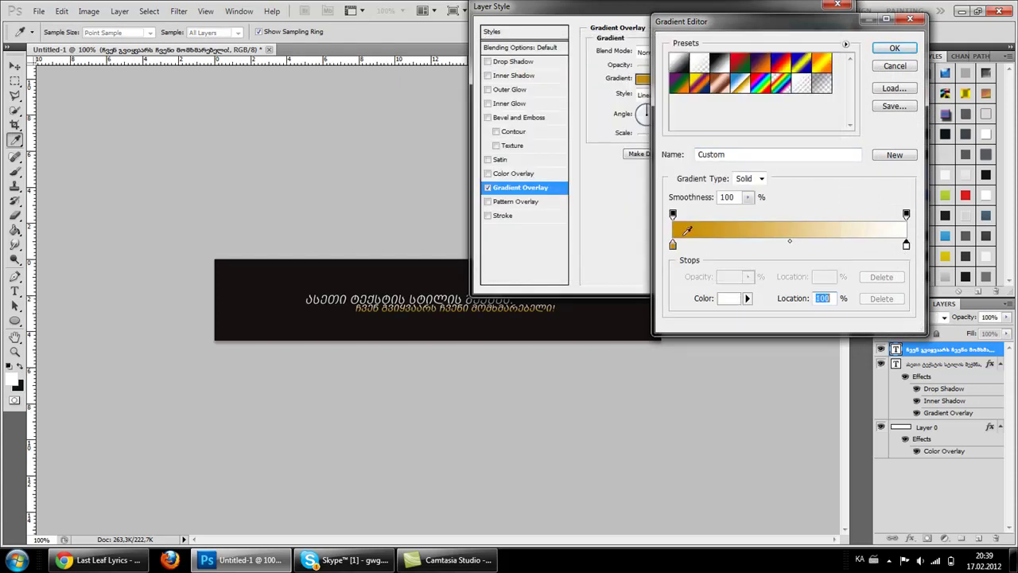
pyautogui.click(689, 227)
pyautogui.click(732, 299)
pyautogui.click(655, 77)
pyautogui.click(785, 70)
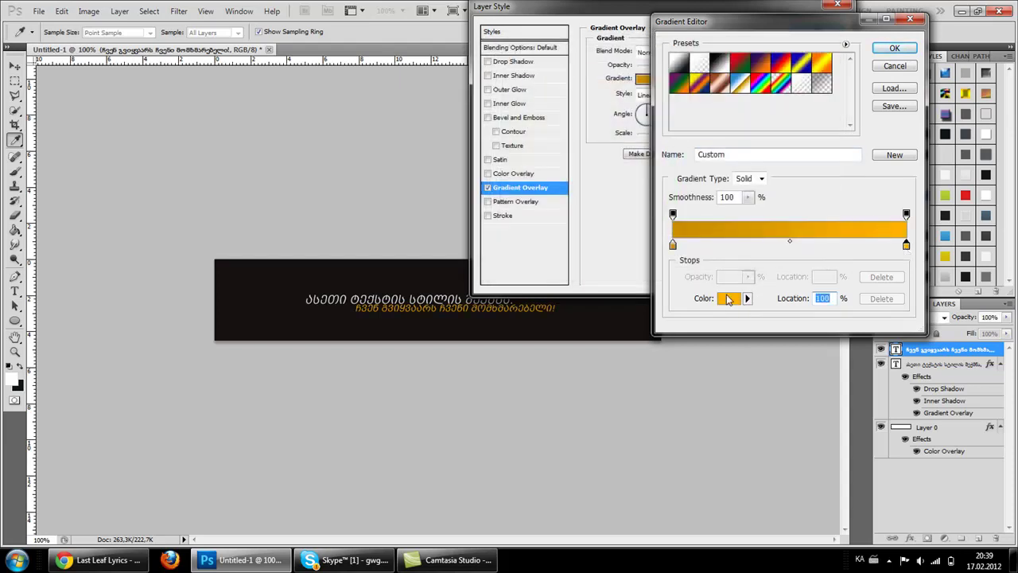
pyautogui.click(730, 300)
pyautogui.click(616, 76)
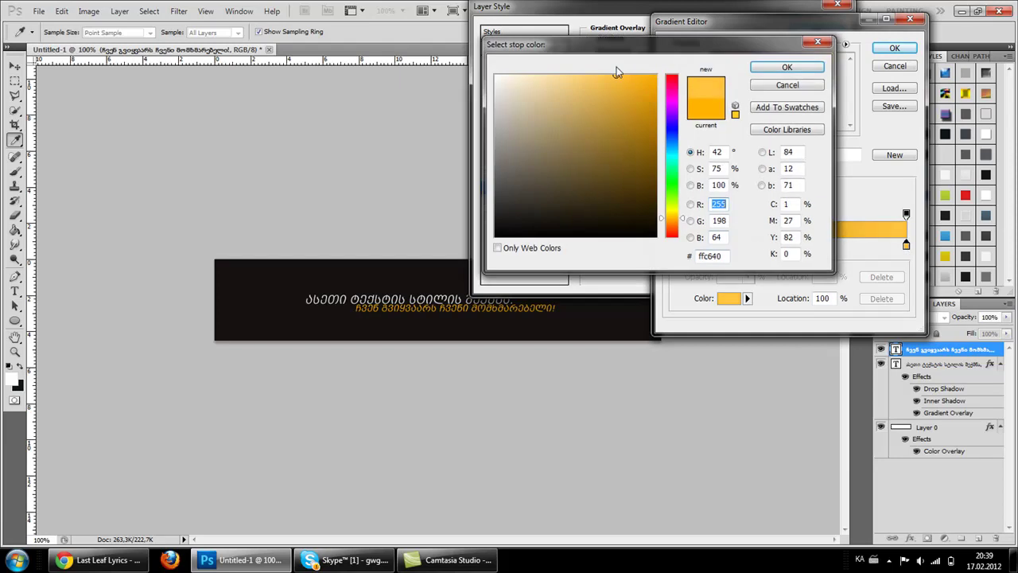
pyautogui.click(787, 69)
pyautogui.click(894, 48)
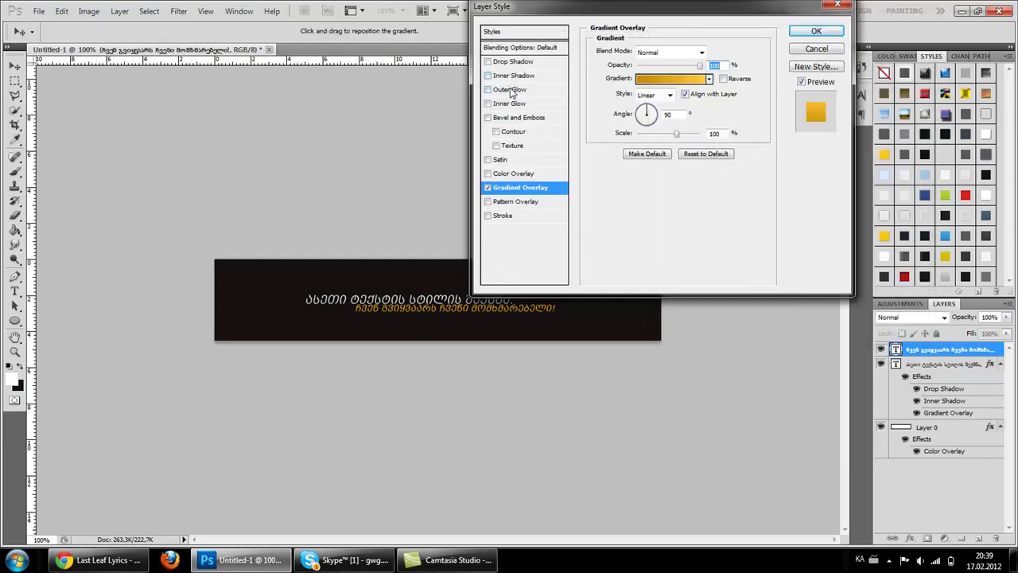
# Add a Drop Shadow with 1 px distance, 0 px size and reduced opacity, plus an Inner Shadow with 2% opacity
pyautogui.click(513, 63)
pyautogui.moveTo(642, 132); pyautogui.dragTo(637, 129)
pyautogui.doubleClick(713, 104)
pyautogui.write('1')
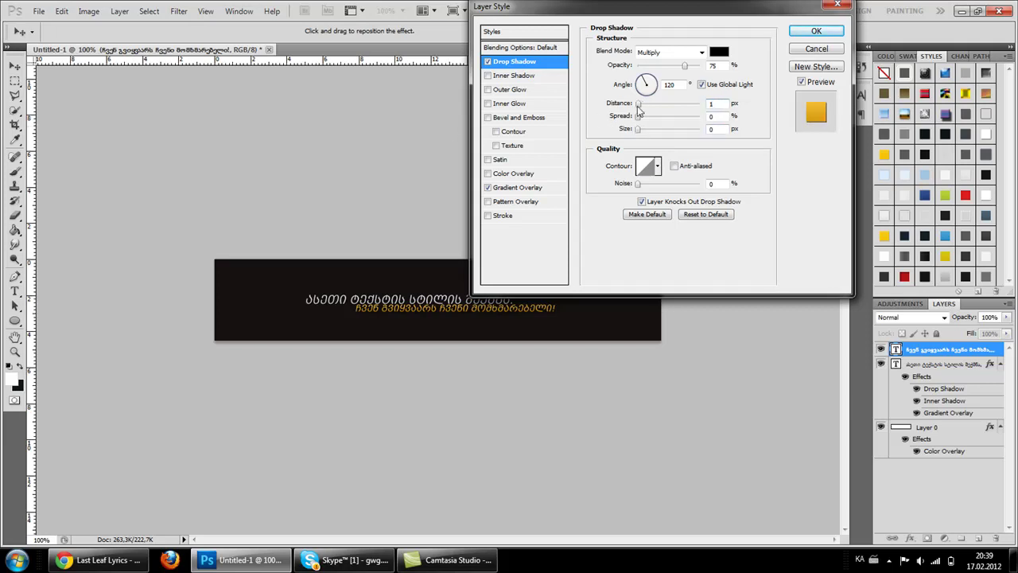
pyautogui.moveTo(685, 67); pyautogui.dragTo(676, 70)
pyautogui.click(513, 76)
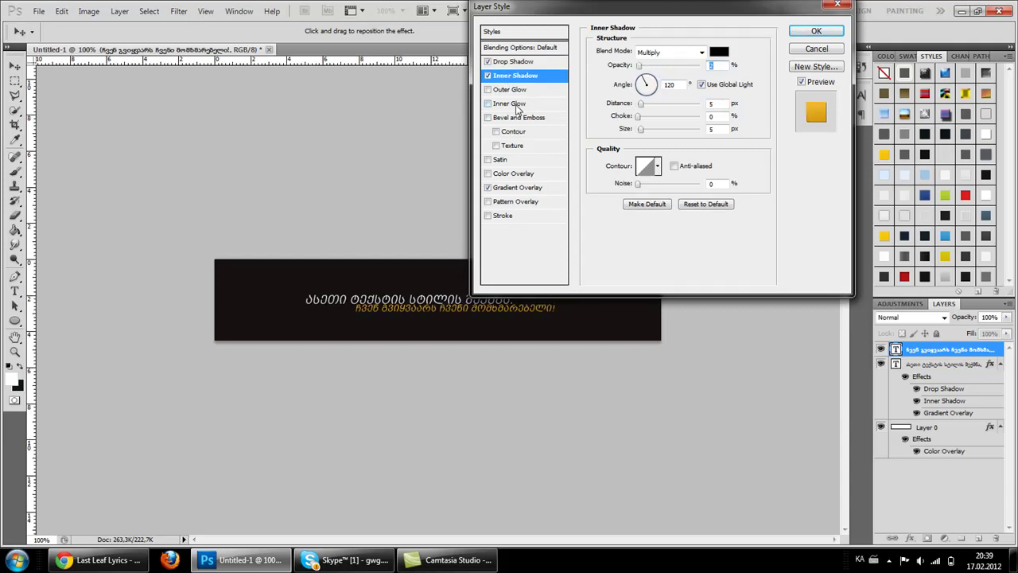
# Add a yellow #ffff00 Inner Glow with 1 px size, 100% range and 100% opacity, and apply the layer style
pyautogui.click(514, 104)
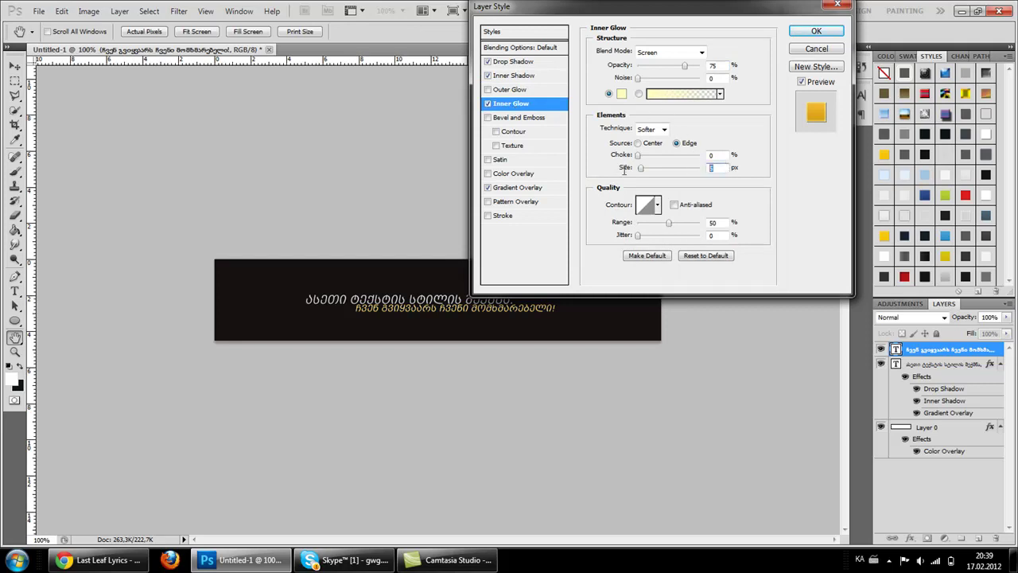
pyautogui.write('1')
pyautogui.moveTo(681, 224); pyautogui.dragTo(716, 224)
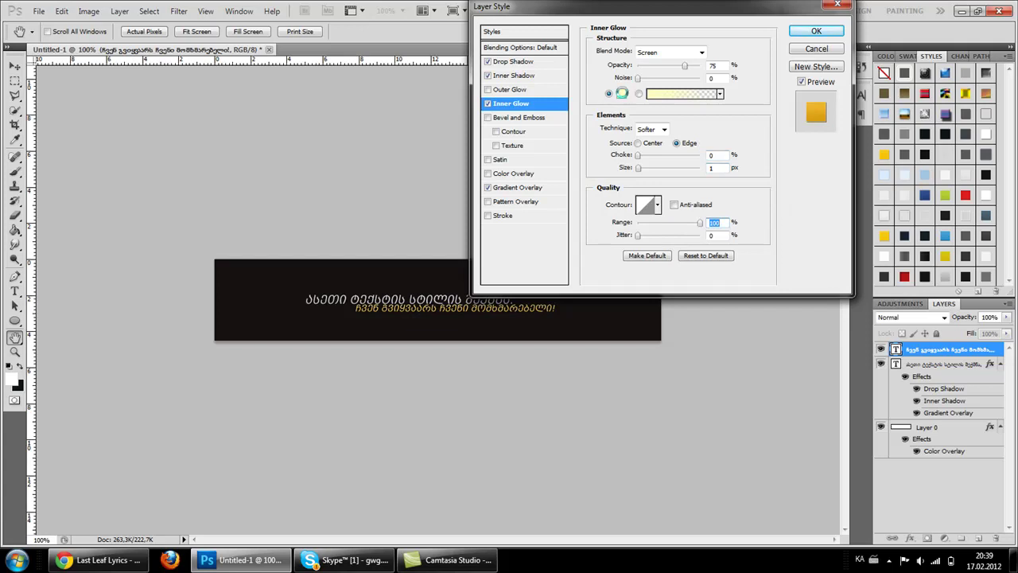
pyautogui.click(622, 94)
pyautogui.moveTo(625, 98); pyautogui.dragTo(694, 48)
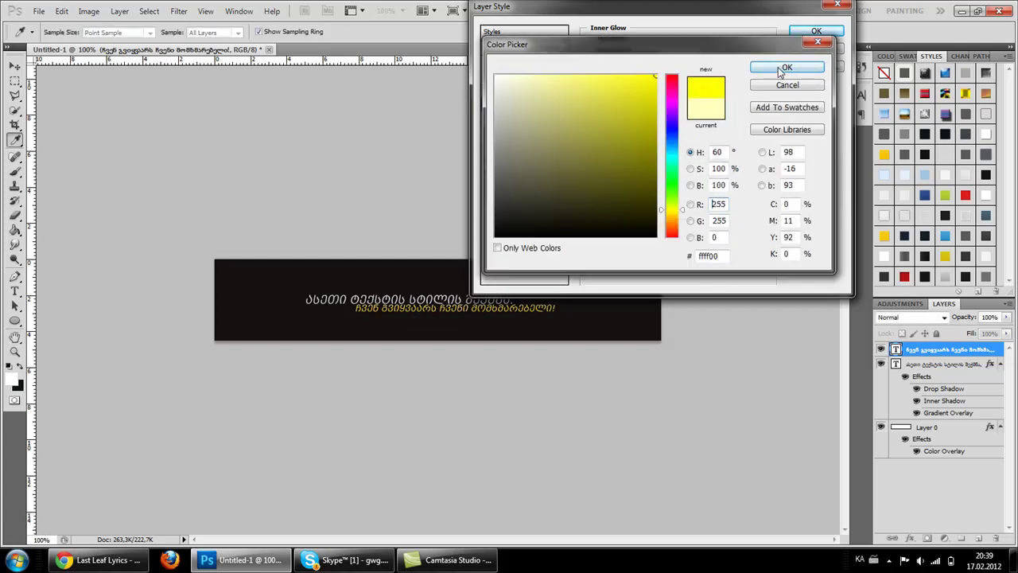
pyautogui.click(779, 68)
pyautogui.doubleClick(710, 66)
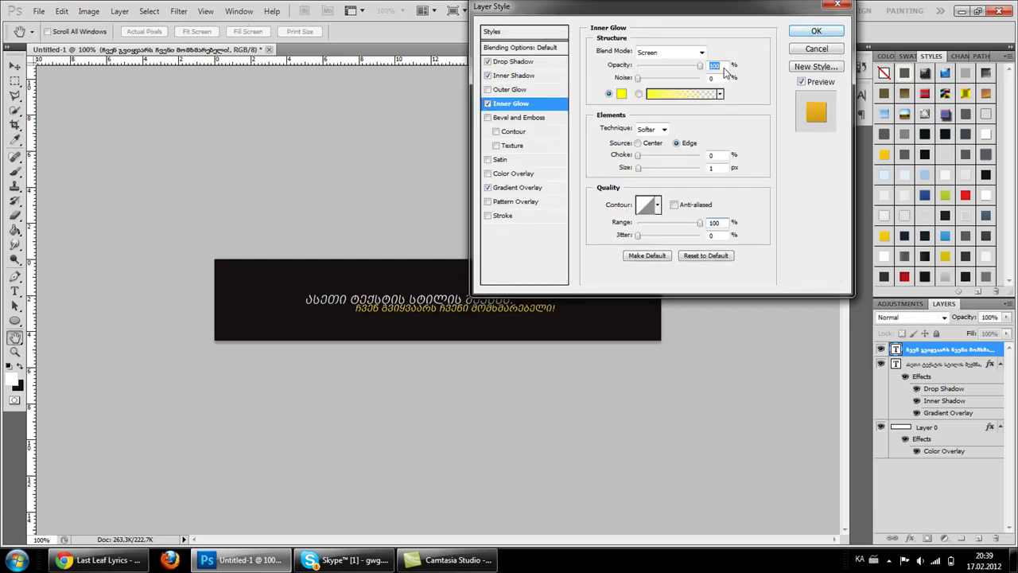
pyautogui.click(816, 30)
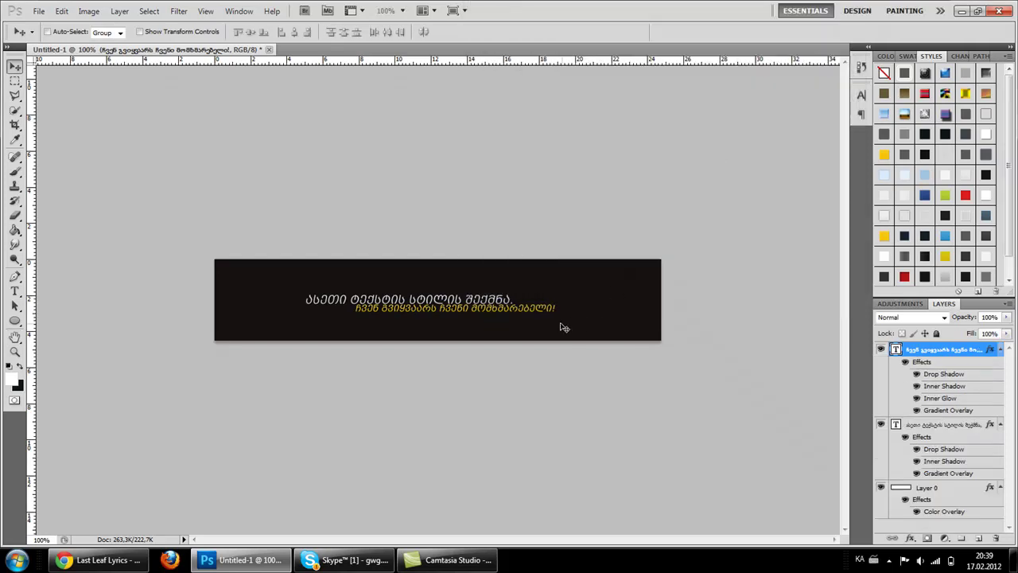
# Change the first text line's font to BPG Nino Mtavruli and move the line slightly to the right
pyautogui.click(14, 291)
pyautogui.click(295, 296)
pyautogui.moveTo(294, 296); pyautogui.dragTo(619, 282)
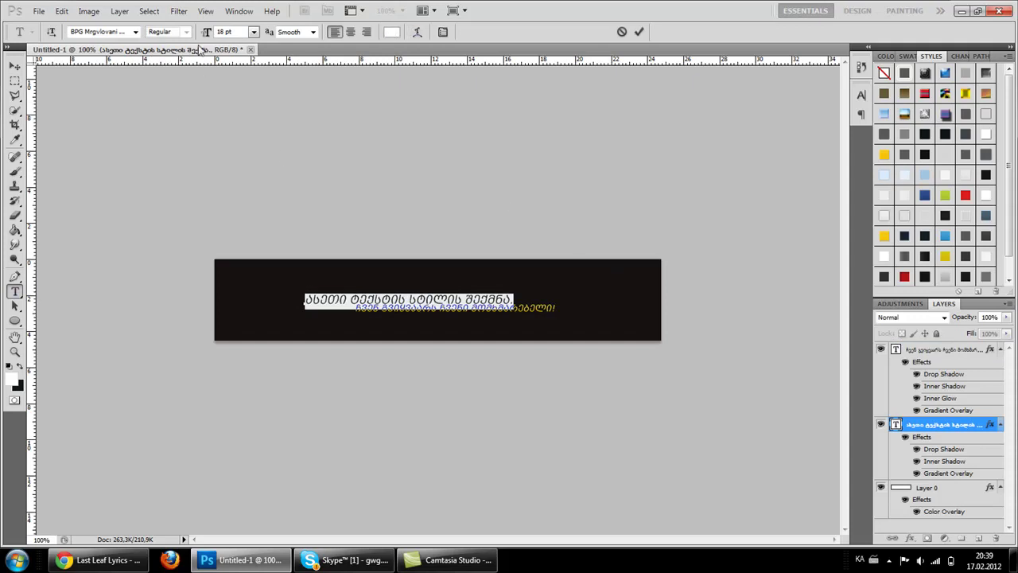
pyautogui.click(136, 31)
pyautogui.click(120, 66)
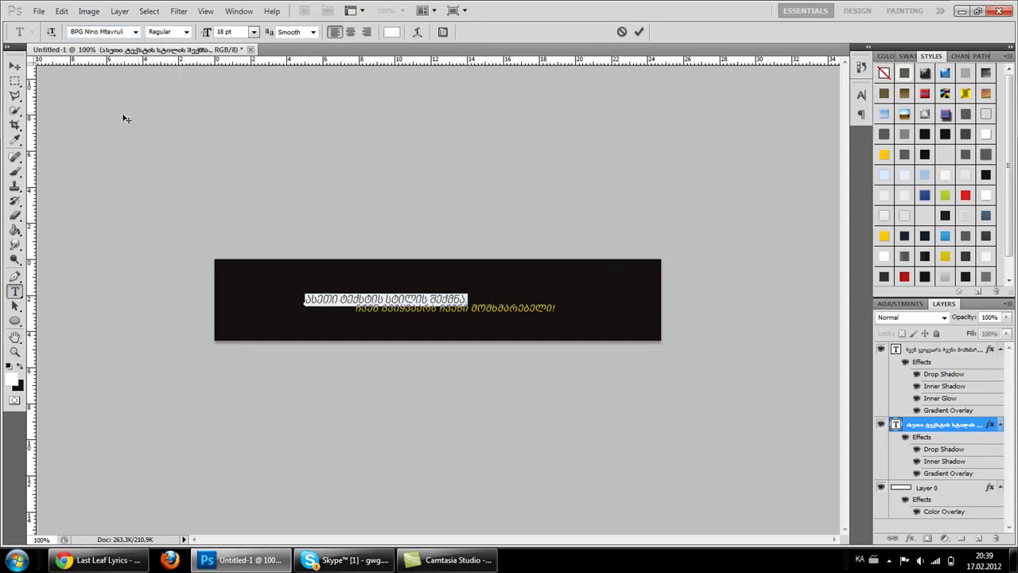
pyautogui.click(15, 66)
pyautogui.moveTo(515, 280); pyautogui.dragTo(524, 281)
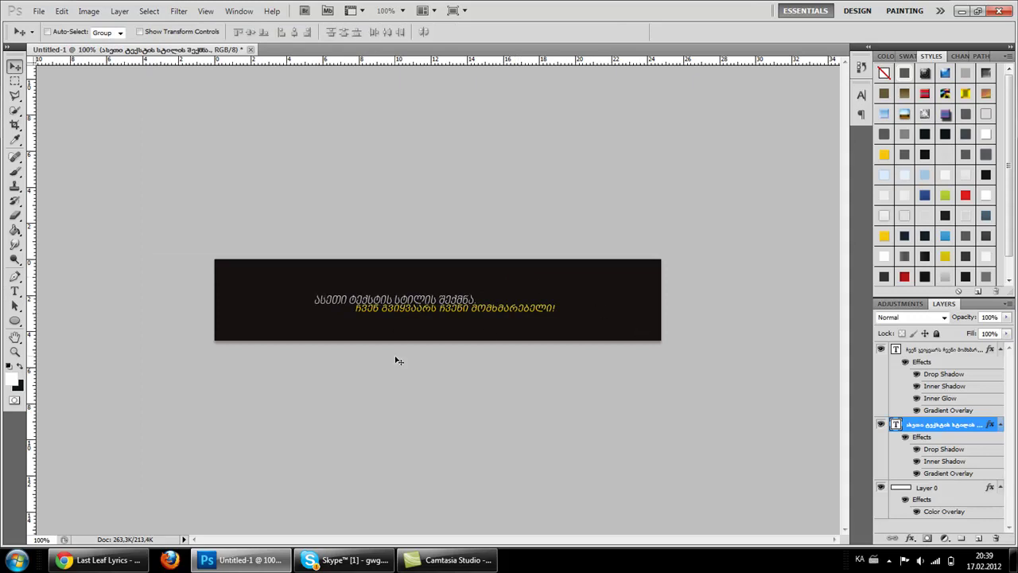
# Change the yellow second text line's font to BPG Nino Mtavruli
pyautogui.click(14, 291)
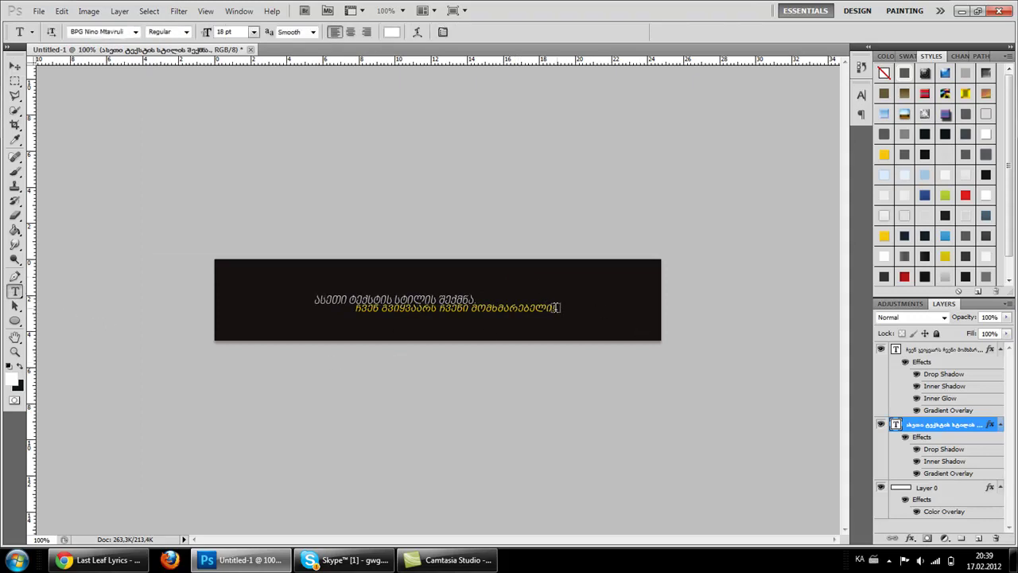
pyautogui.click(551, 308)
pyautogui.hotkey('ctrl', 'a')
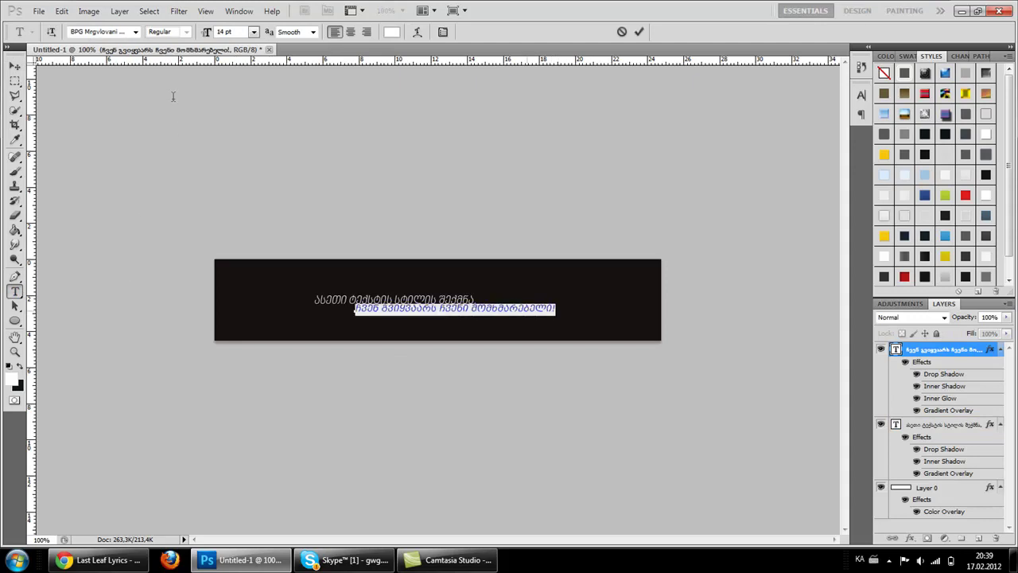
pyautogui.click(135, 32)
pyautogui.click(142, 45)
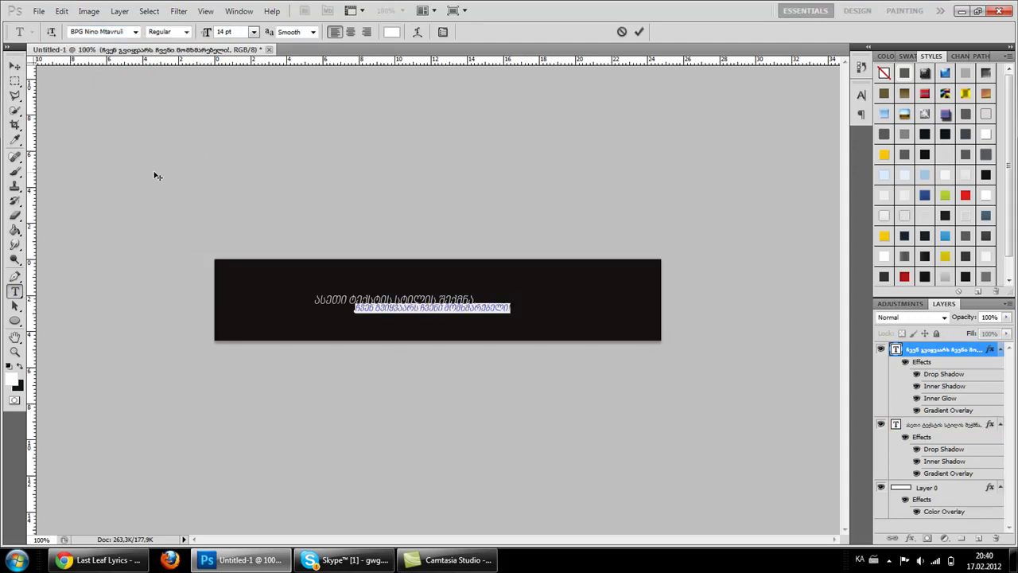
pyautogui.click(14, 65)
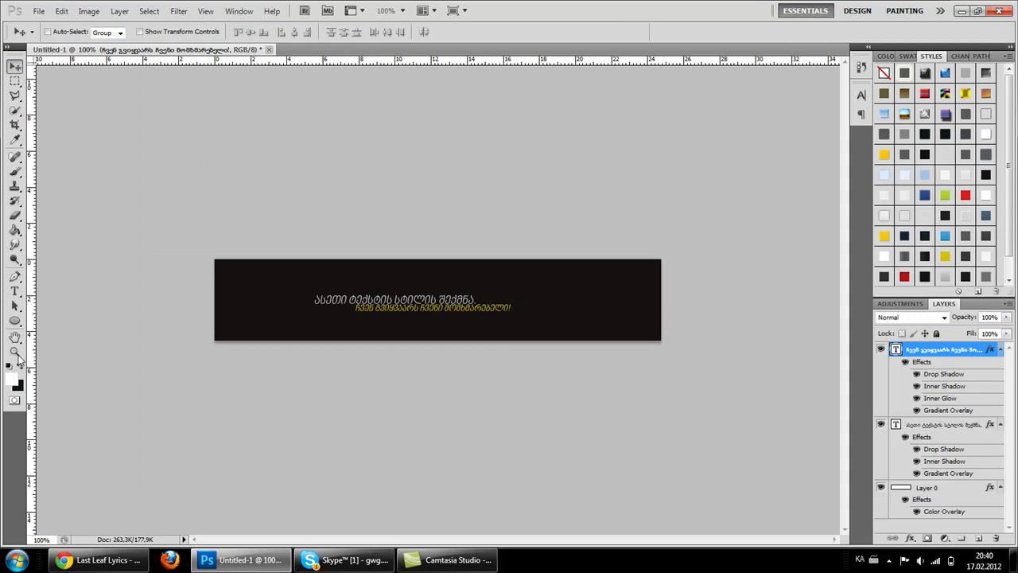
# Enlarge only the first letter of the first text line to 30 pt
pyautogui.click(14, 351)
pyautogui.click(315, 324)
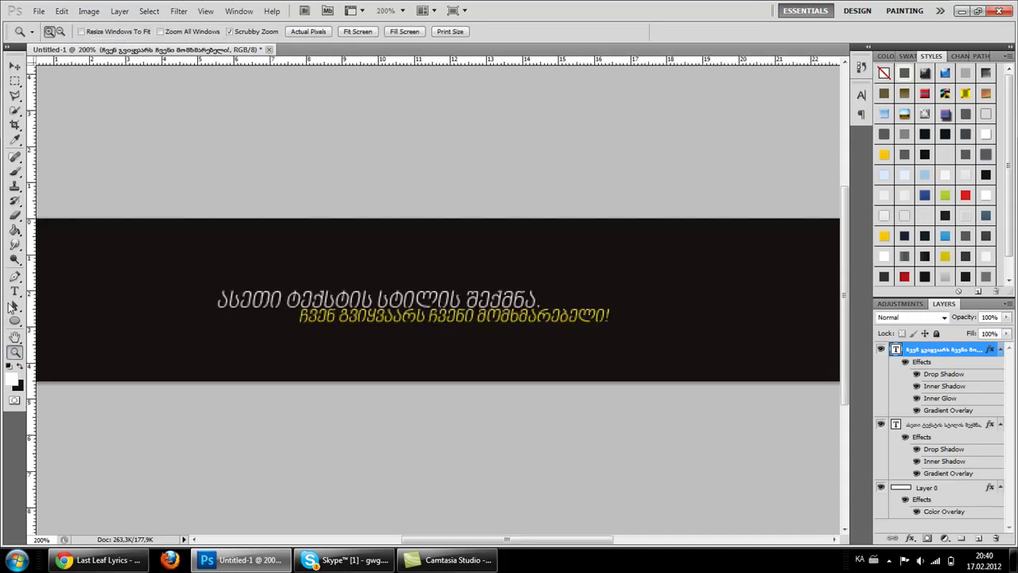
pyautogui.click(14, 291)
pyautogui.moveTo(218, 298); pyautogui.dragTo(228, 299)
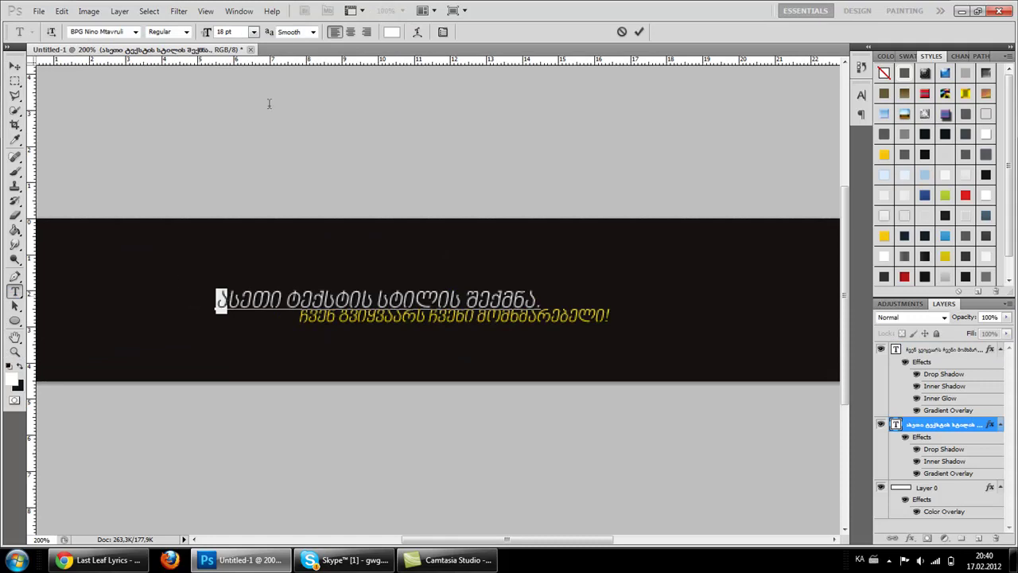
pyautogui.click(253, 32)
pyautogui.click(244, 177)
pyautogui.moveTo(231, 299); pyautogui.dragTo(216, 299)
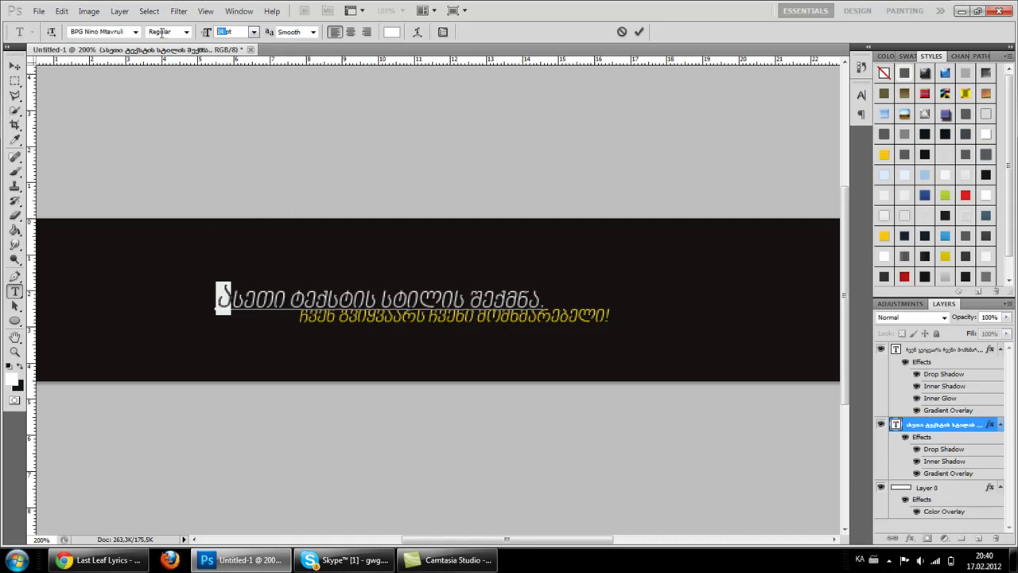
pyautogui.press('Return')
pyautogui.click(15, 65)
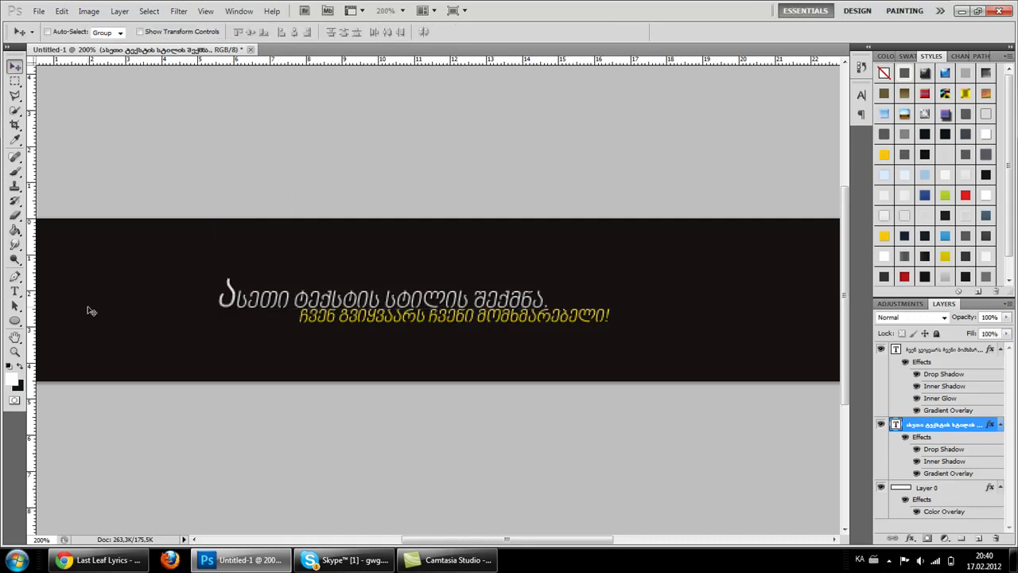
# Start a new text line left of the Georgian text, with English input and the Neo Sans Pro font
pyautogui.click(18, 291)
pyautogui.click(115, 335)
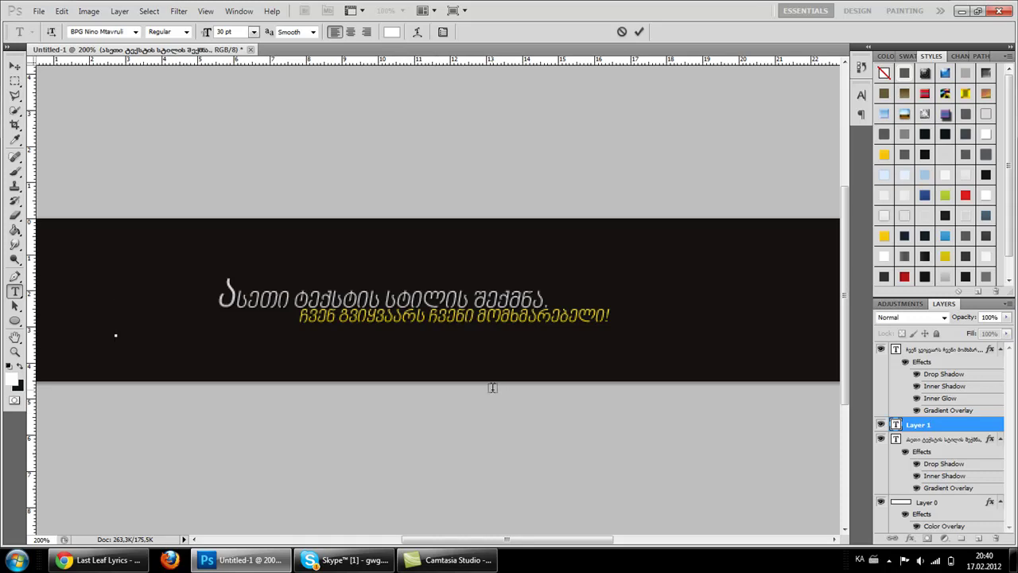
pyautogui.click(95, 31)
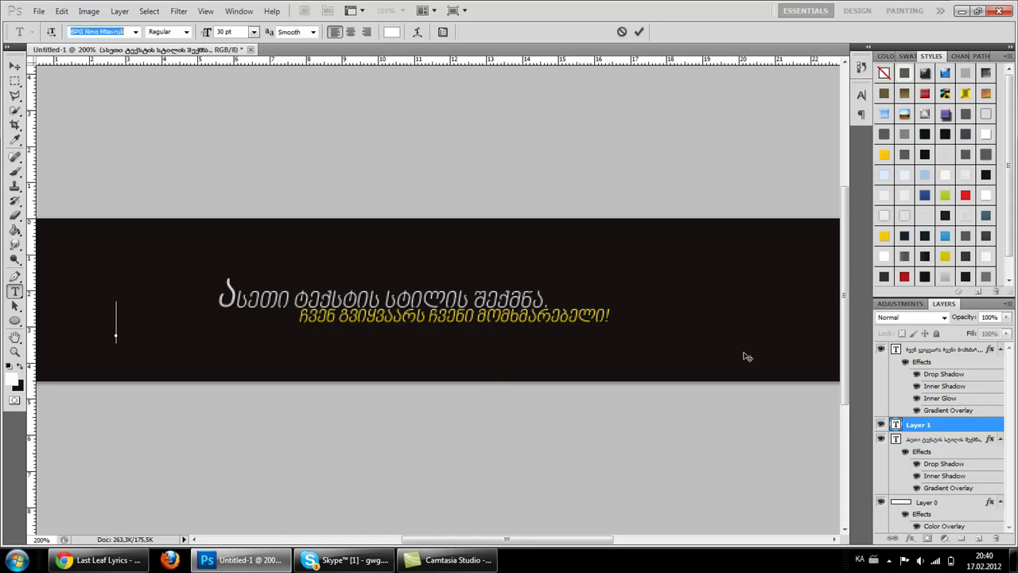
pyautogui.click(860, 560)
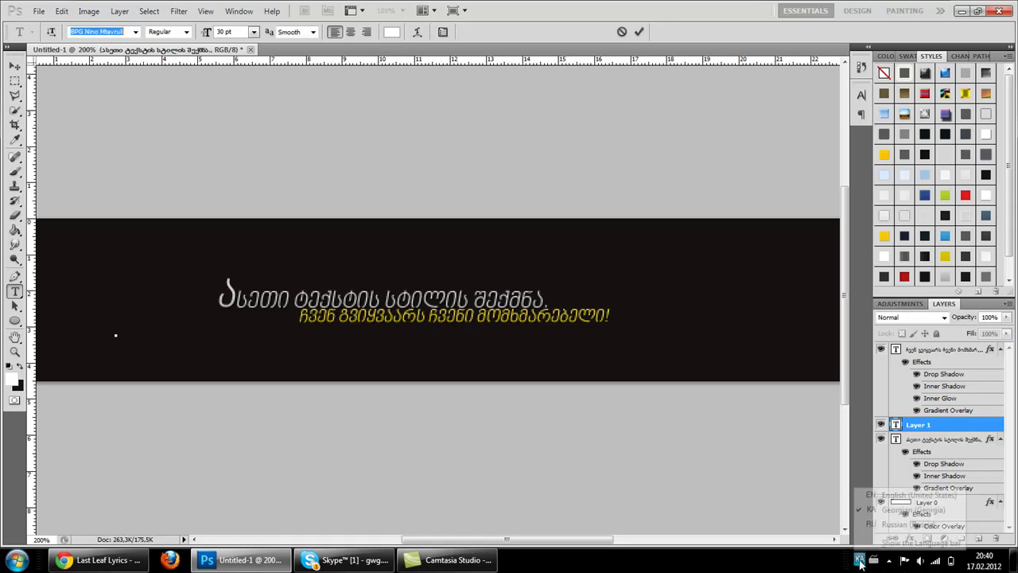
pyautogui.click(888, 495)
pyautogui.write('GEO')
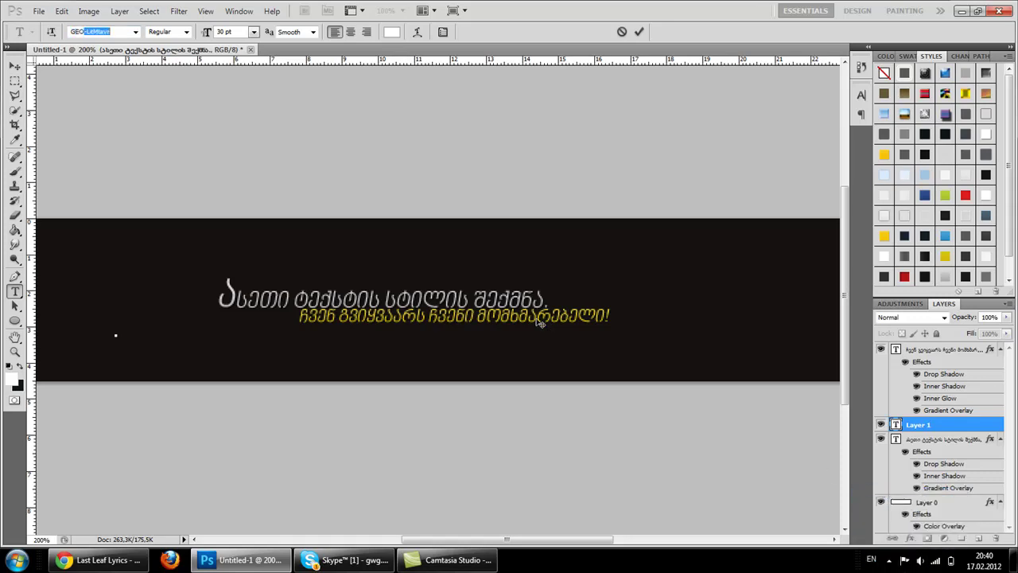
pyautogui.press('Escape')
pyautogui.press('Return')
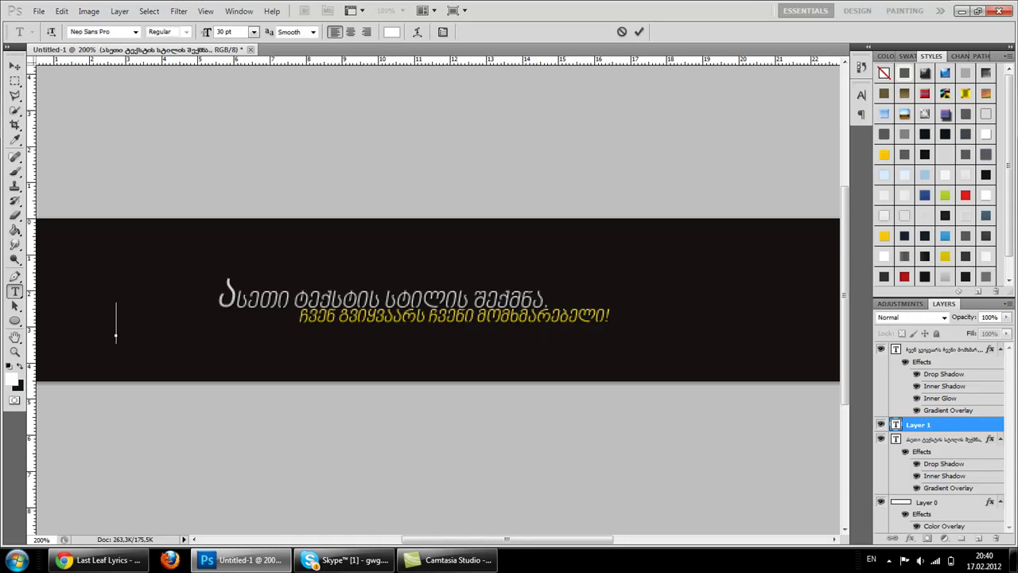
# Enter "RECORDED BY" in capitals followed by the author's name in the new text line
pyautogui.write('RE')
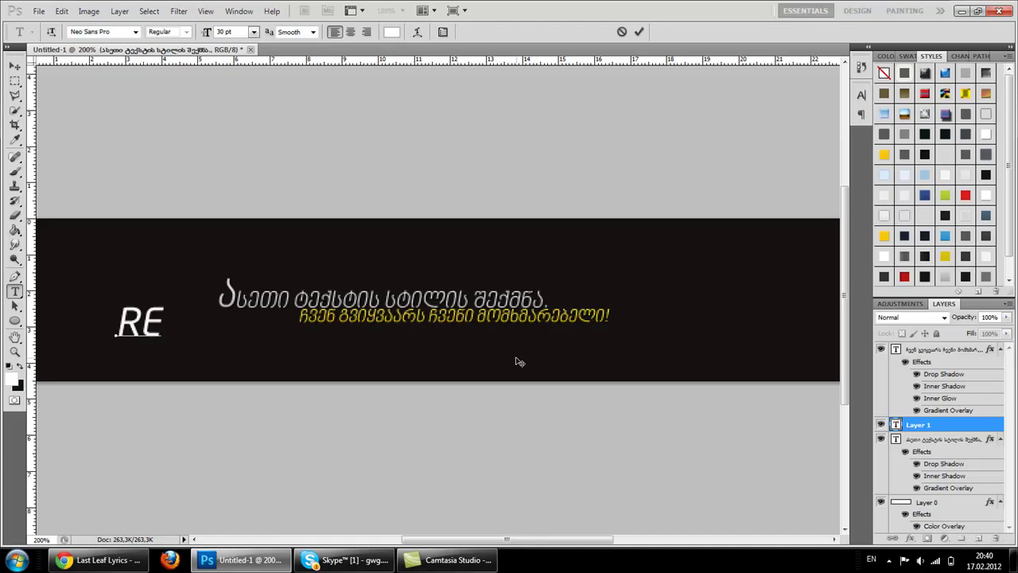
pyautogui.write('              CORDED BY ME')
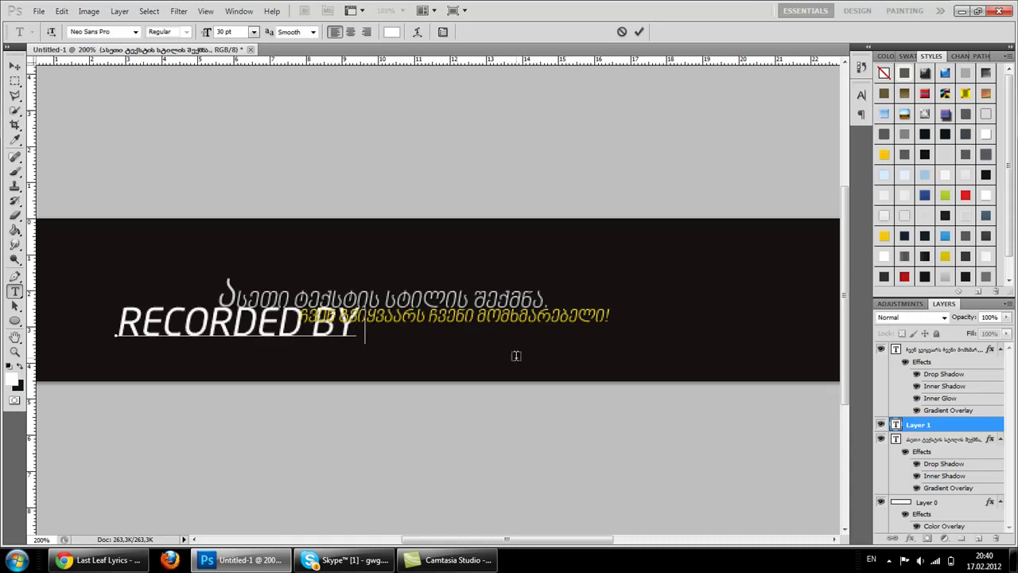
pyautogui.write('NRY')
# Reduce the "RECORDED BY" line to 14 pt and move it just above the first Georgian text line
pyautogui.moveTo(484, 326); pyautogui.dragTo(116, 326)
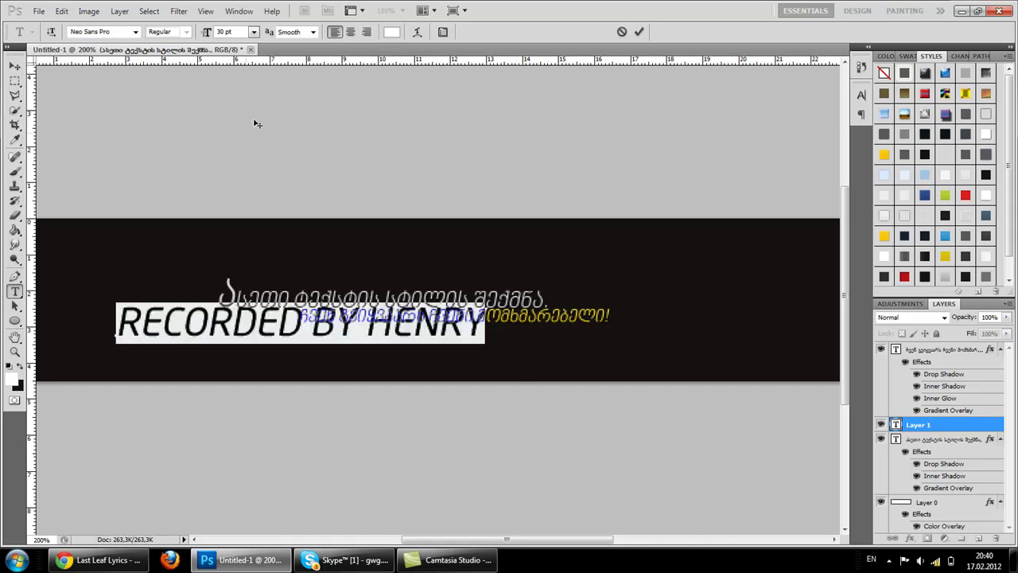
pyautogui.click(253, 31)
pyautogui.click(257, 158)
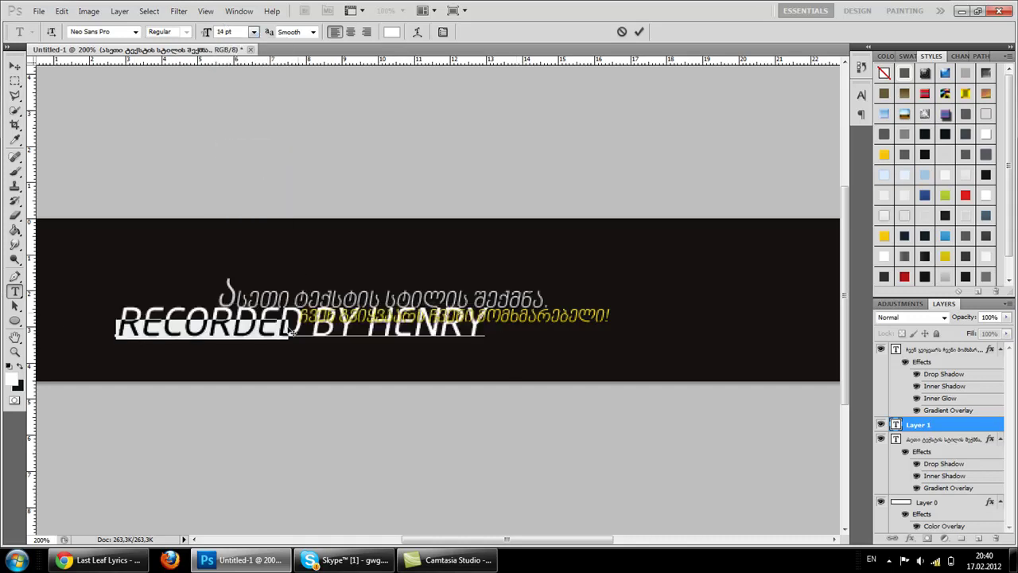
pyautogui.moveTo(313, 337); pyautogui.dragTo(360, 324)
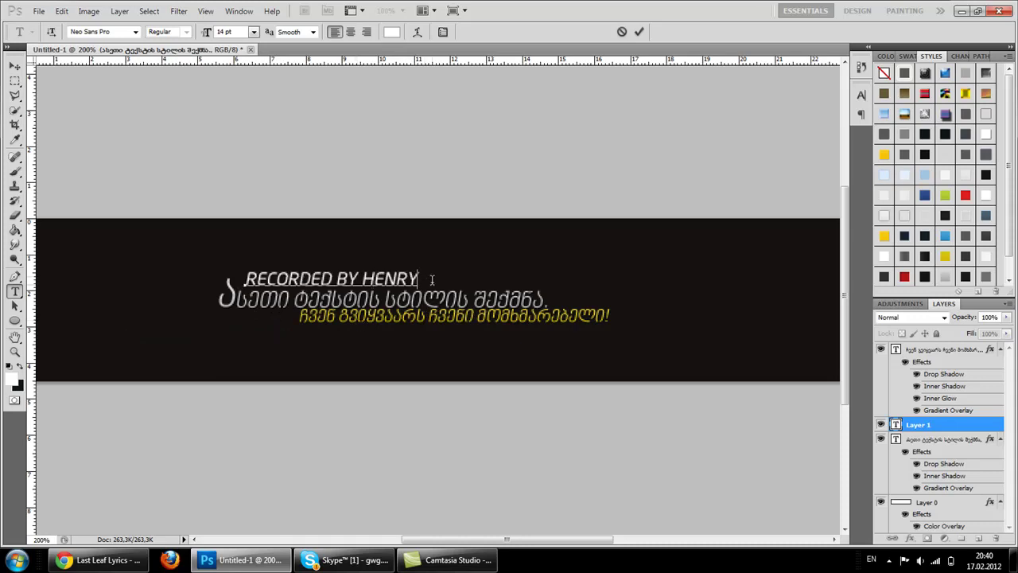
# Reduce the whole "RECORDED BY" line to 12 pt and commit the text
pyautogui.moveTo(419, 278); pyautogui.dragTo(261, 70)
pyautogui.click(253, 32)
pyautogui.click(257, 139)
pyautogui.click(15, 65)
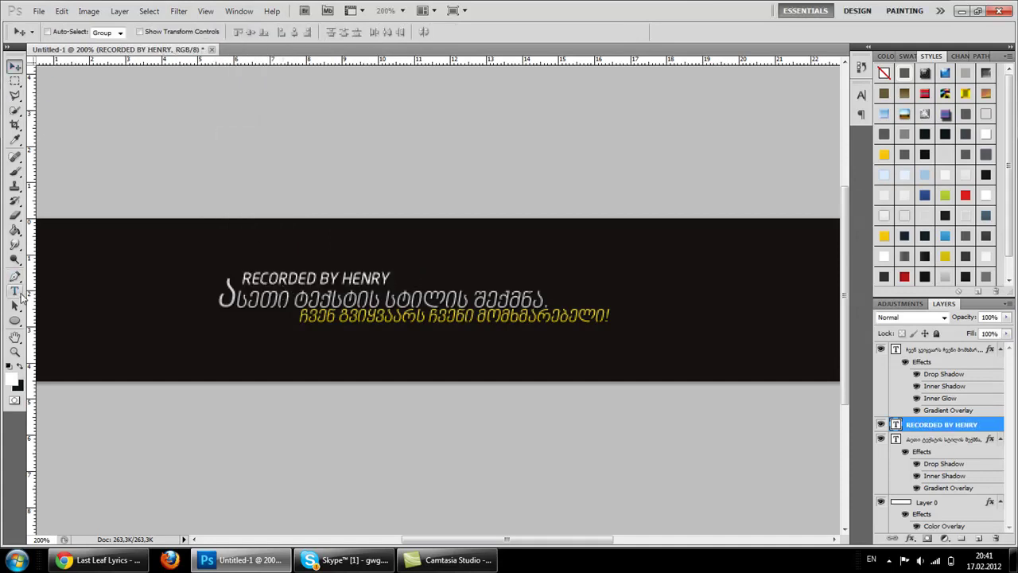
# Set the whole "RECORDED BY" line to 10 pt
pyautogui.click(14, 292)
pyautogui.click(352, 279)
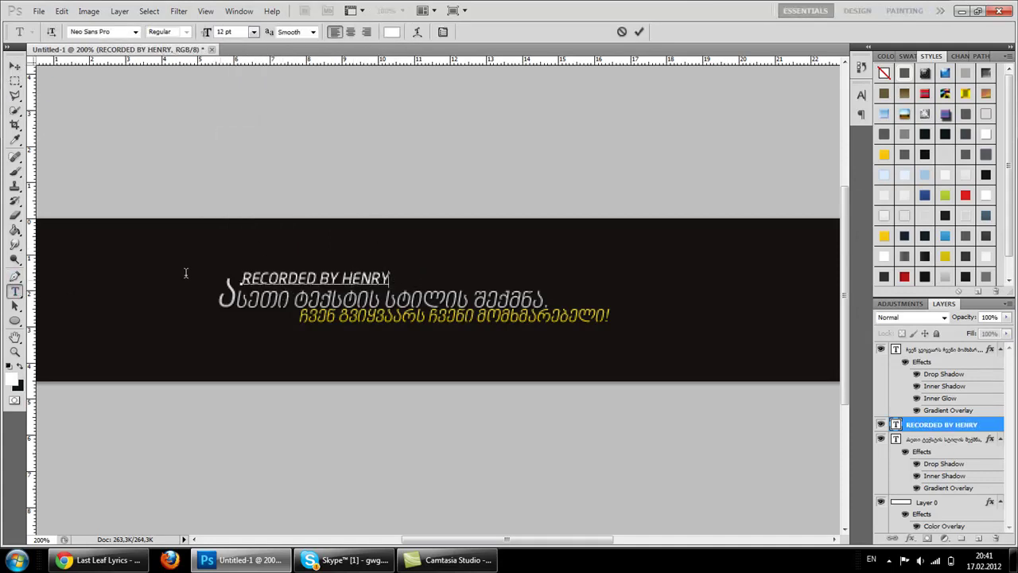
pyautogui.hotkey('ctrl', 'a')
pyautogui.click(254, 32)
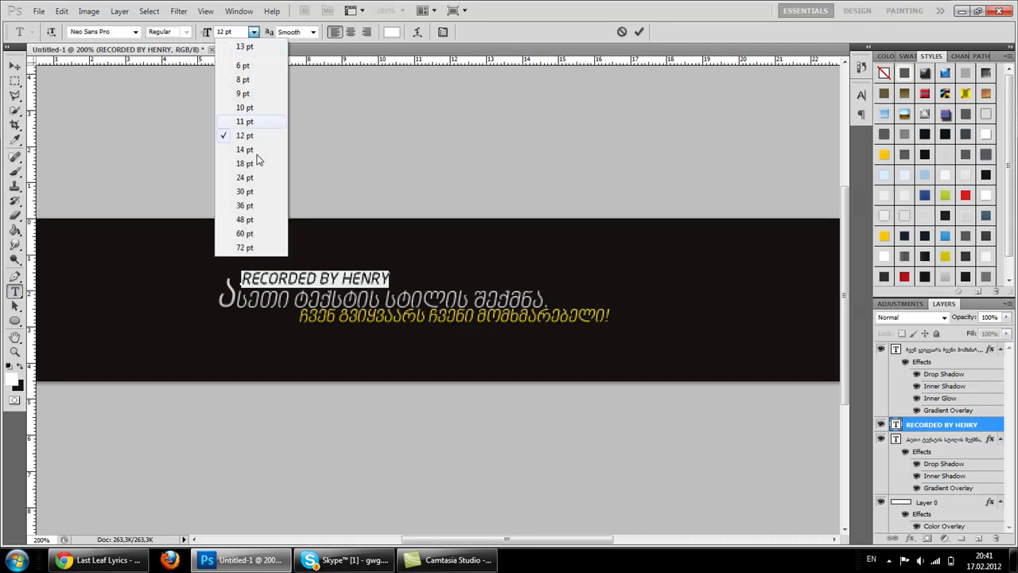
pyautogui.click(263, 108)
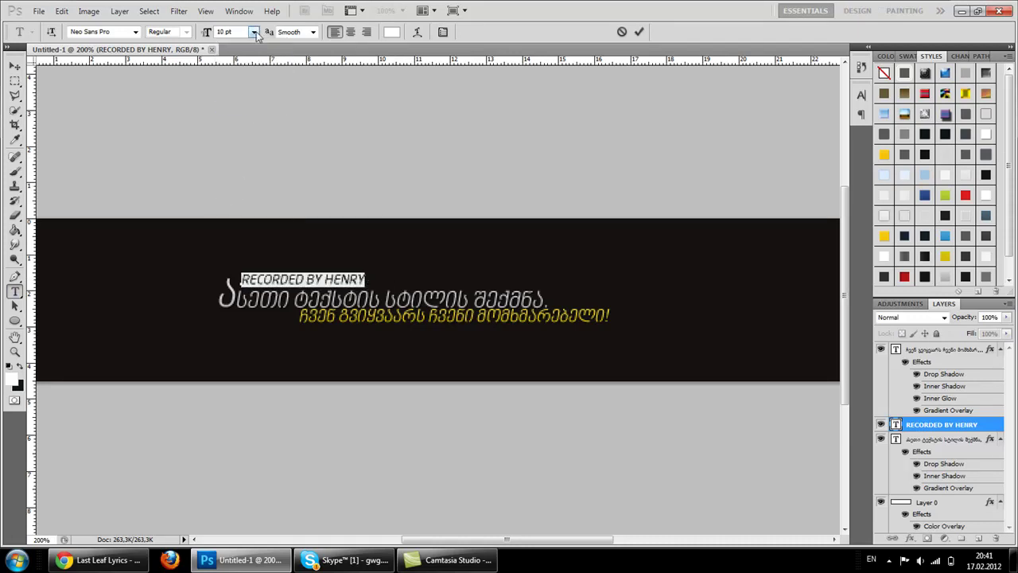
# Set the anti-aliasing of the "RECORDED BY" line to None
pyautogui.click(296, 32)
pyautogui.click(296, 45)
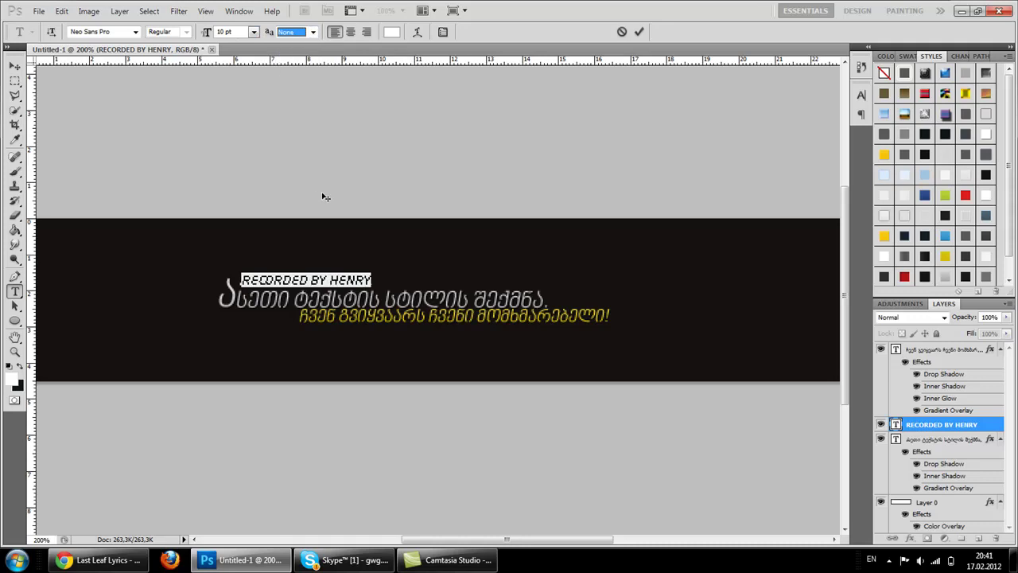
pyautogui.click(329, 278)
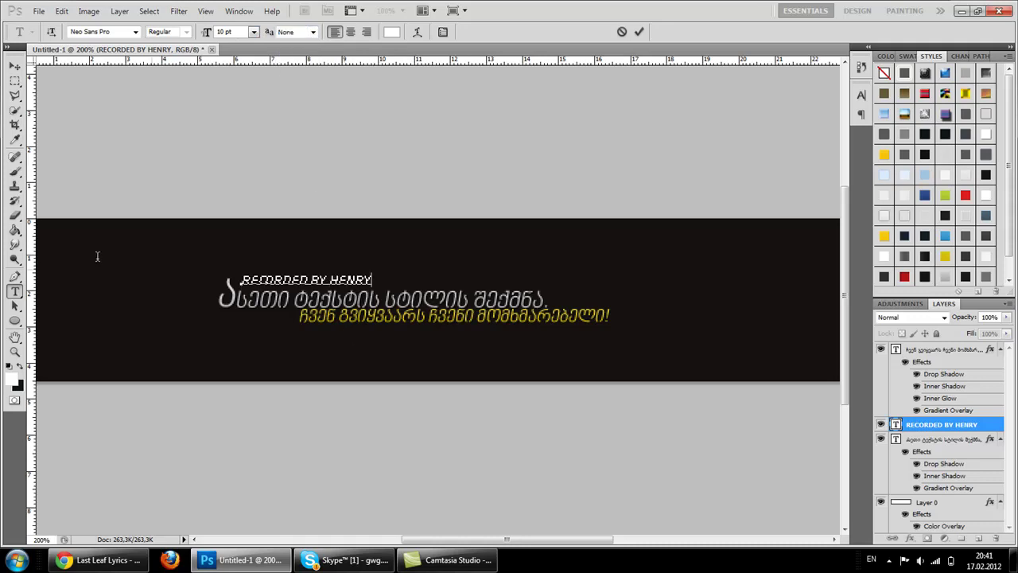
# Turn off Faux Italic for the whole "RECORDED BY" line
pyautogui.hotkey('ctrl', 'a')
pyautogui.click(445, 32)
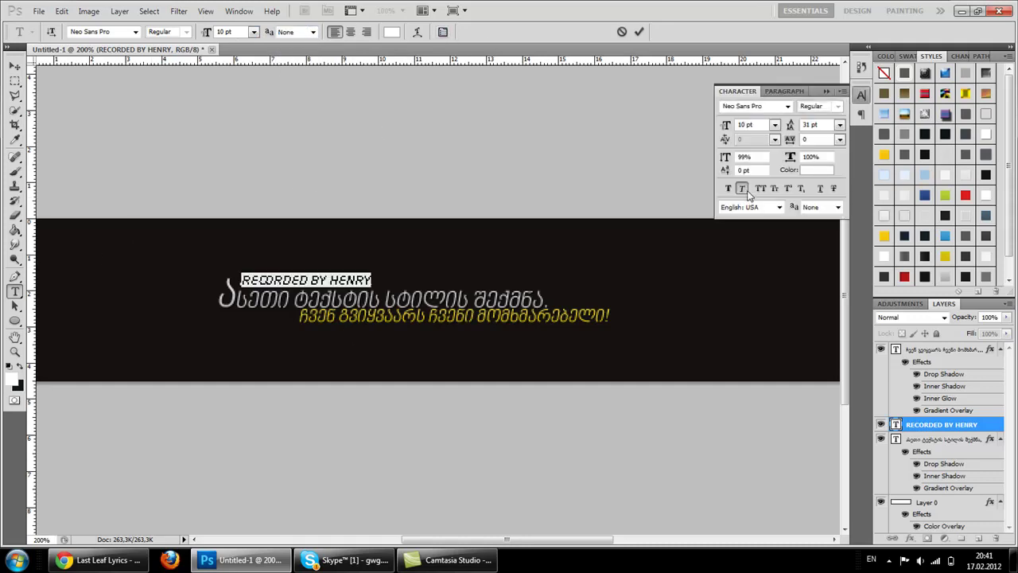
pyautogui.click(746, 192)
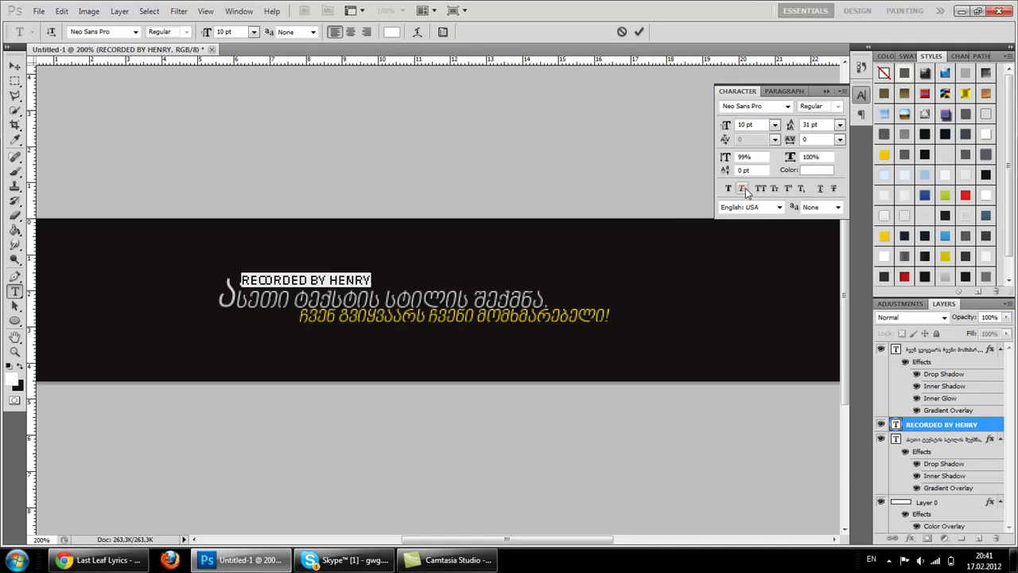
pyautogui.click(827, 94)
pyautogui.hotkey('ctrl', 'h')
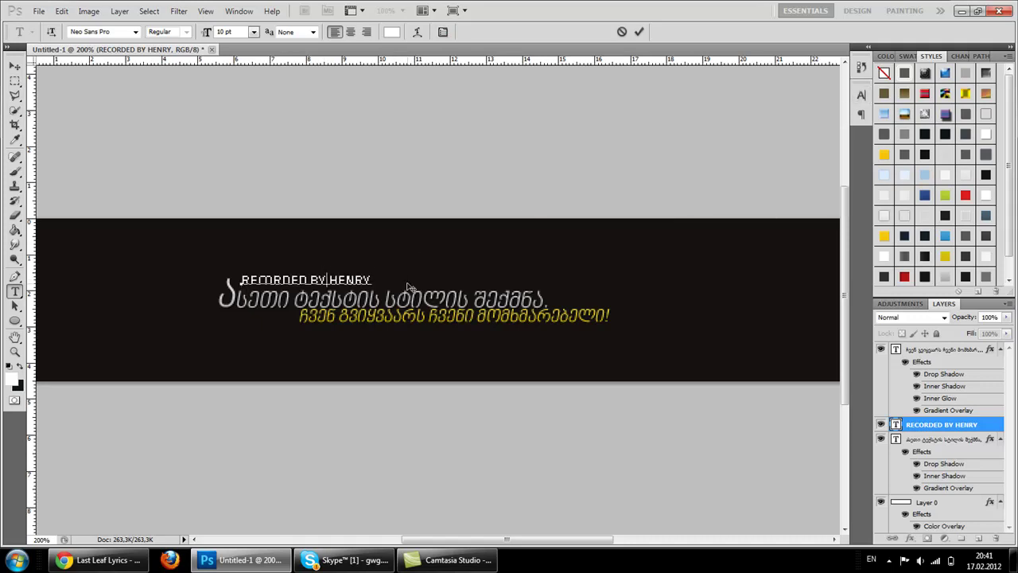
# Set the anti-aliasing of the "RECORDED BY" line back to Smooth and commit the text
pyautogui.hotkey('ctrl', 'h')
pyautogui.click(291, 40)
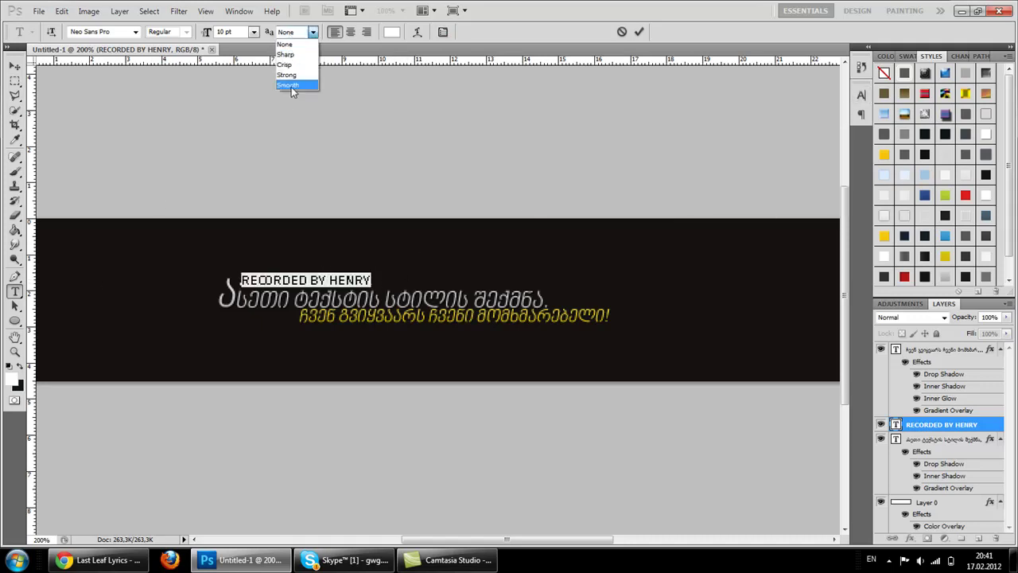
pyautogui.click(291, 86)
pyautogui.click(14, 67)
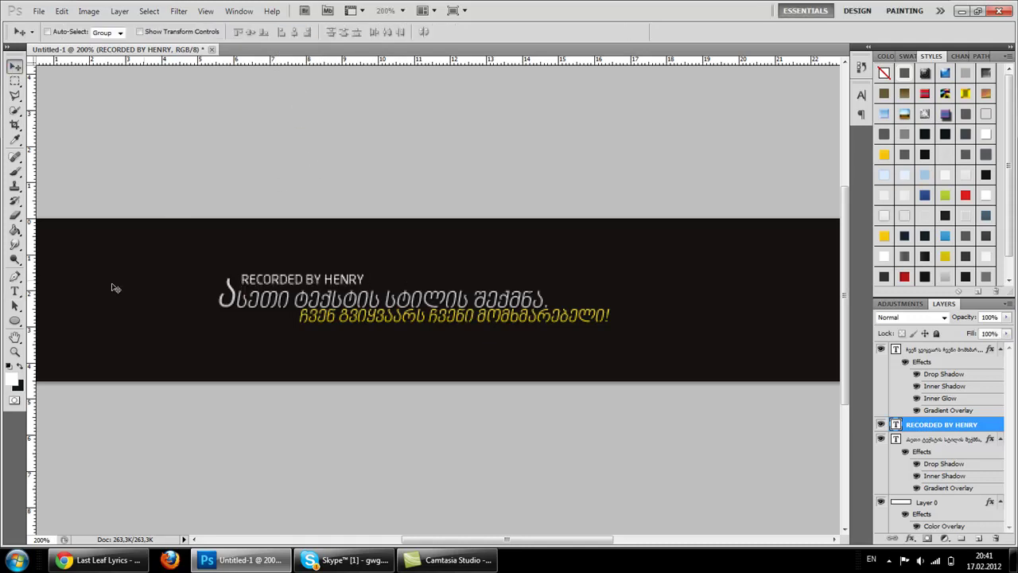
# Turn Faux Italic back on for the whole "RECORDED BY" line
pyautogui.click(14, 291)
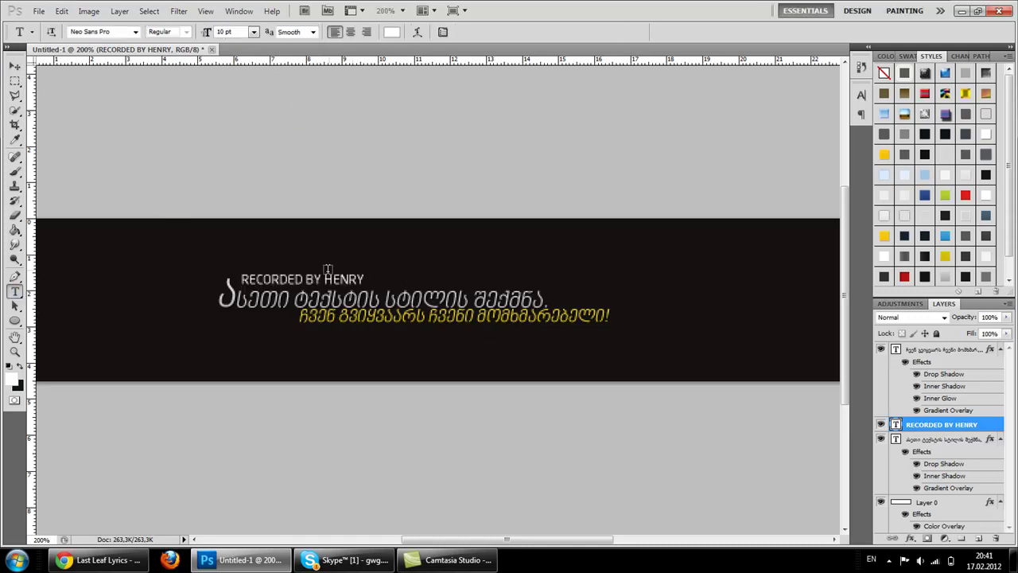
pyautogui.click(326, 274)
pyautogui.hotkey('ctrl', 'a')
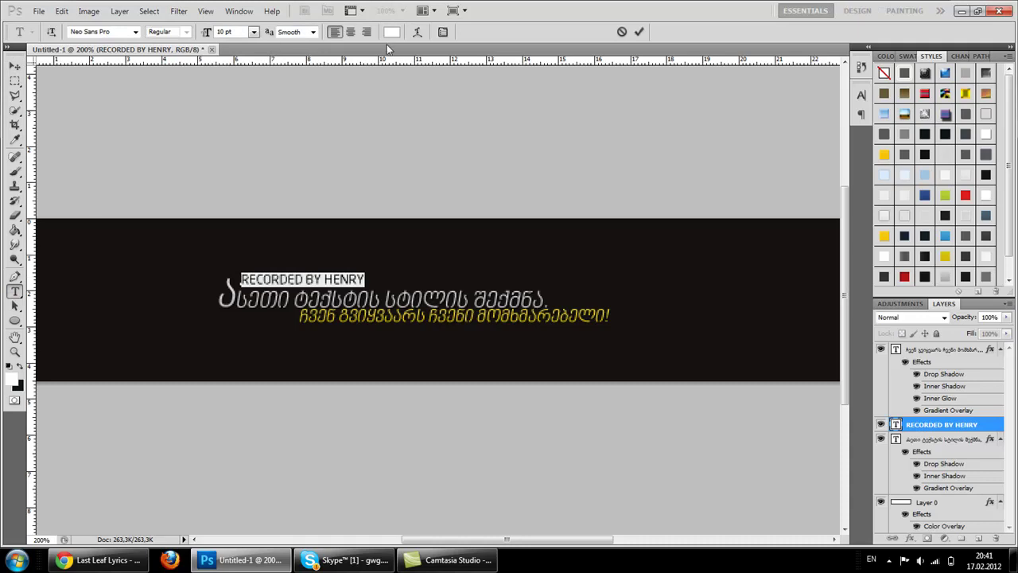
pyautogui.click(443, 31)
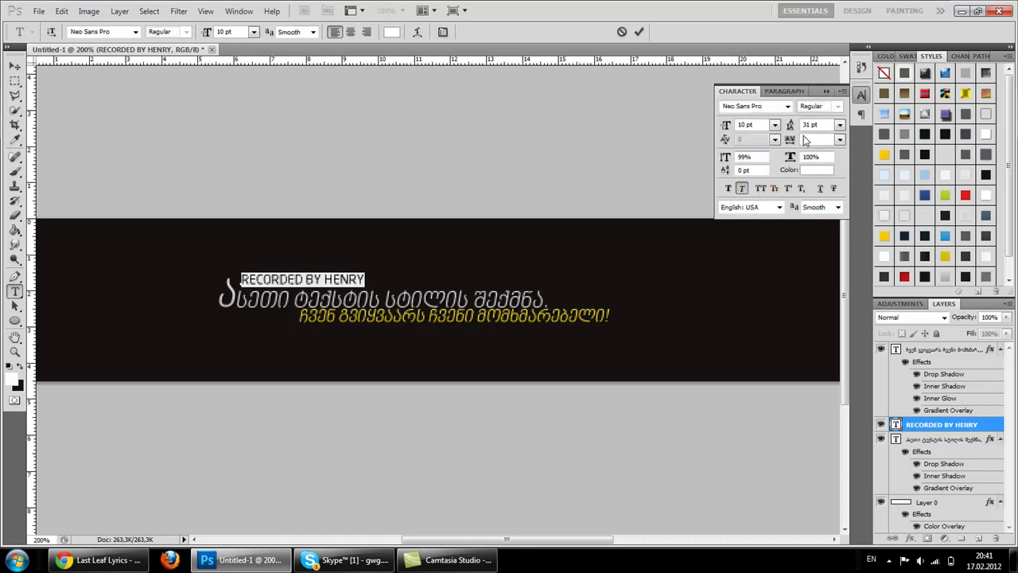
pyautogui.click(827, 92)
pyautogui.click(334, 278)
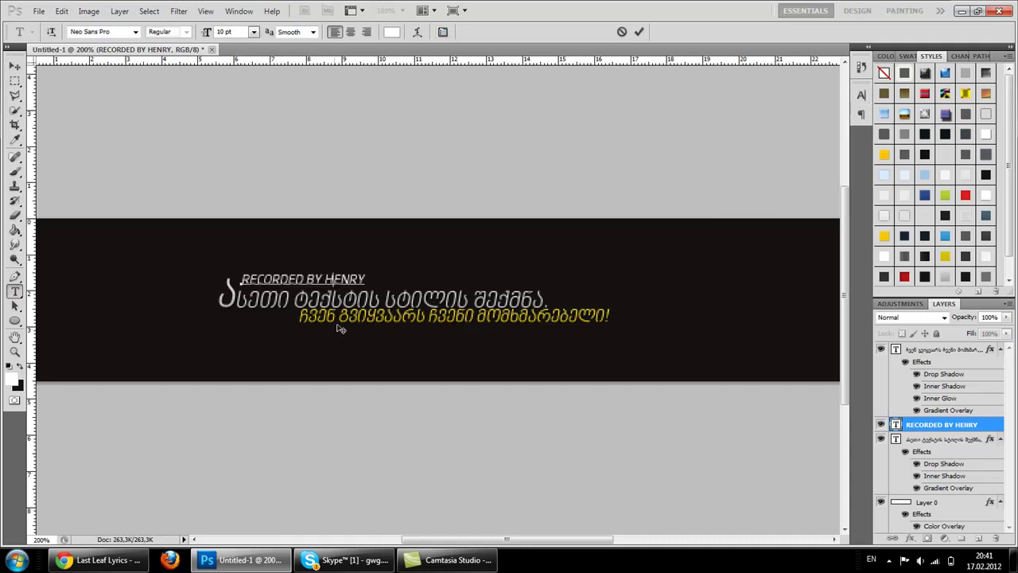
# Change the font of the "RECORDED BY" line to Arial
pyautogui.moveTo(366, 279); pyautogui.dragTo(220, 275)
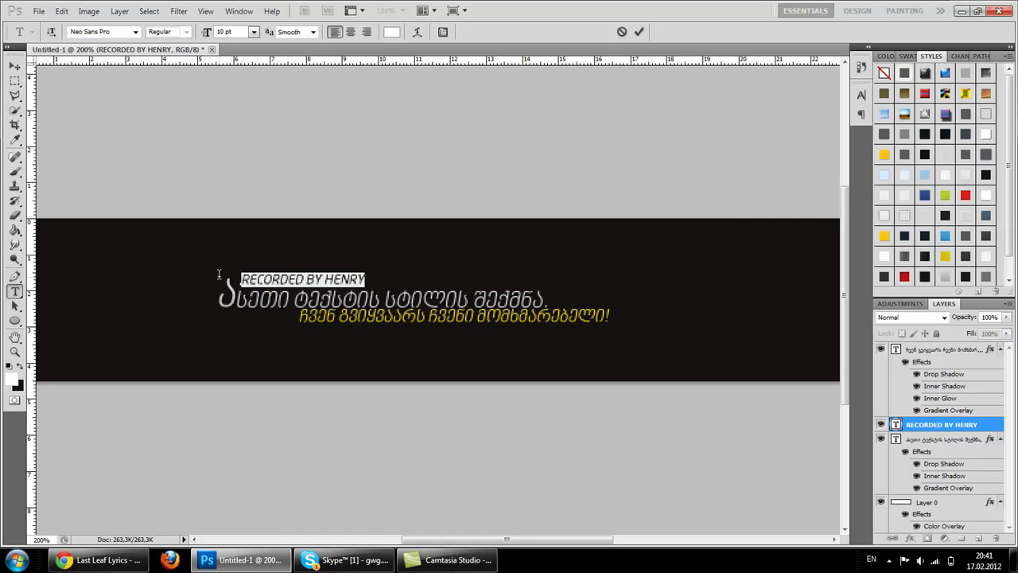
pyautogui.click(136, 32)
pyautogui.click(101, 32)
pyautogui.write('Arial')
pyautogui.press('Return')
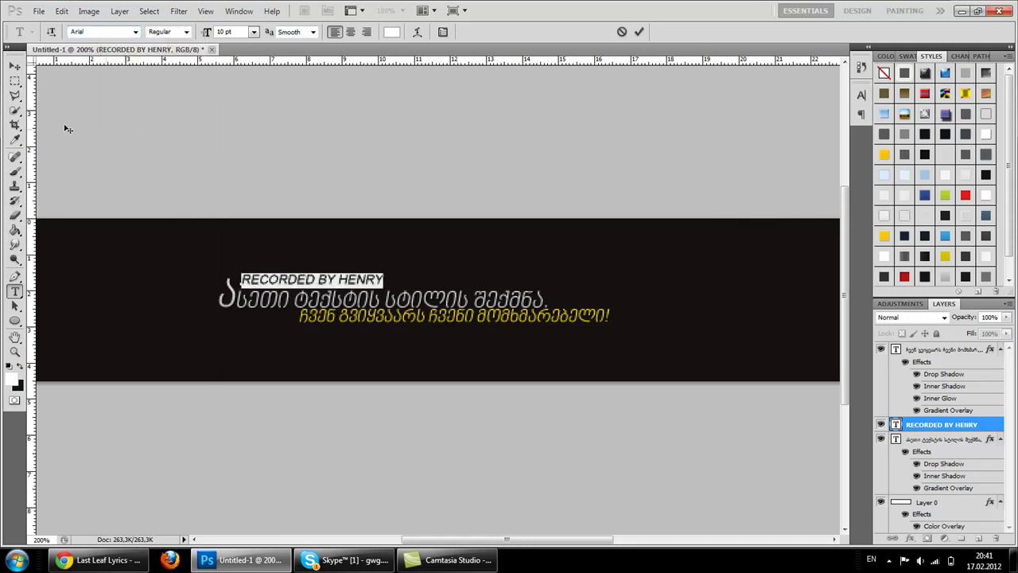
# Nudge the "RECORDED BY" line slightly left and down, closer to the first Georgian text line
pyautogui.click(14, 66)
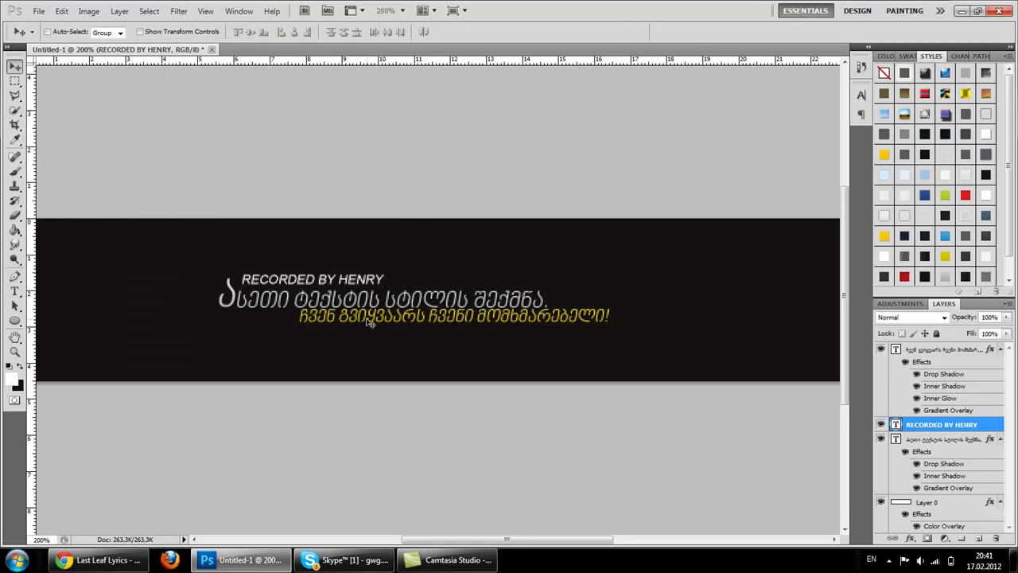
pyautogui.press('Left')
pyautogui.press('Left')
pyautogui.press('Left')
pyautogui.press('Down')
pyautogui.press('Down')
pyautogui.press('Down')
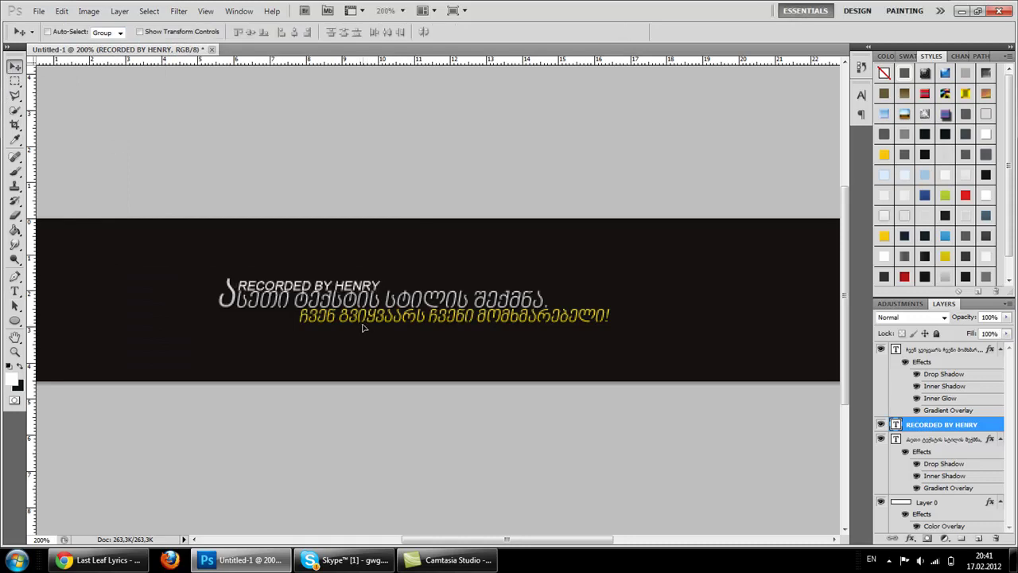
# Shift the "RECORDED BY" line slightly right and up, append "GWG STUDIO 2012 - 2013!" to it and commit the text
pyautogui.click(15, 291)
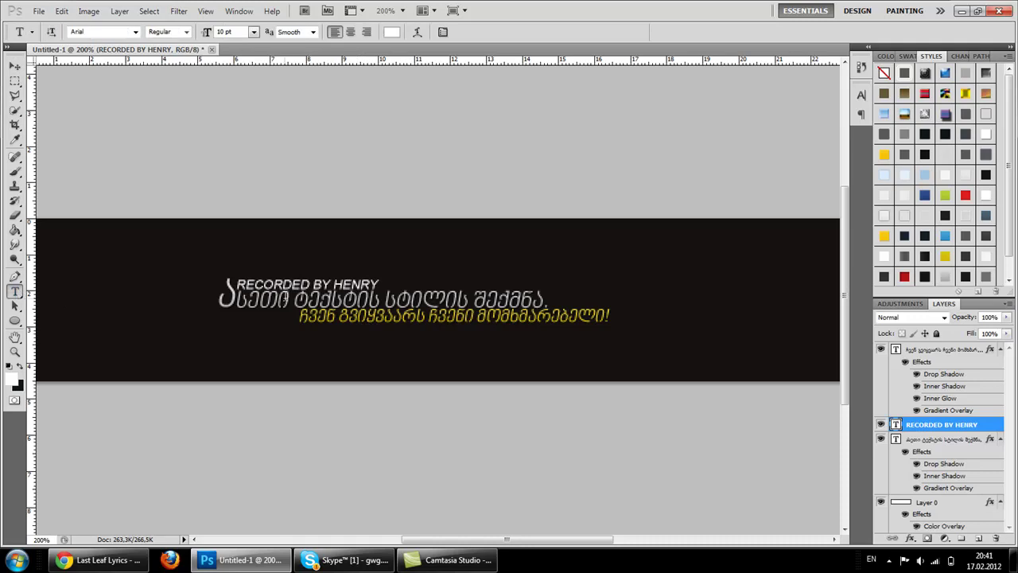
pyautogui.click(288, 284)
pyautogui.moveTo(263, 306); pyautogui.dragTo(265, 305)
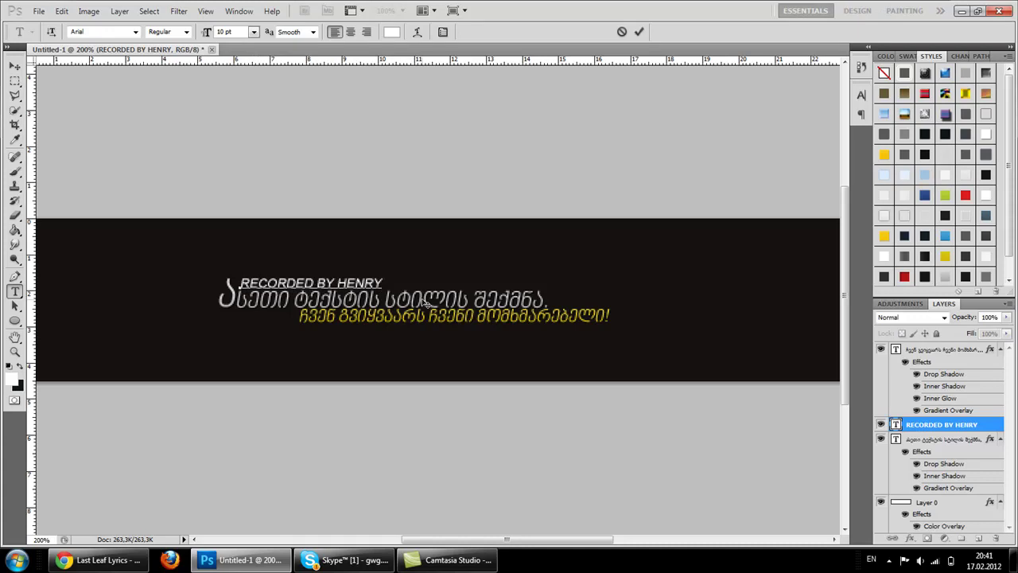
pyautogui.write('GWG STUDIO')
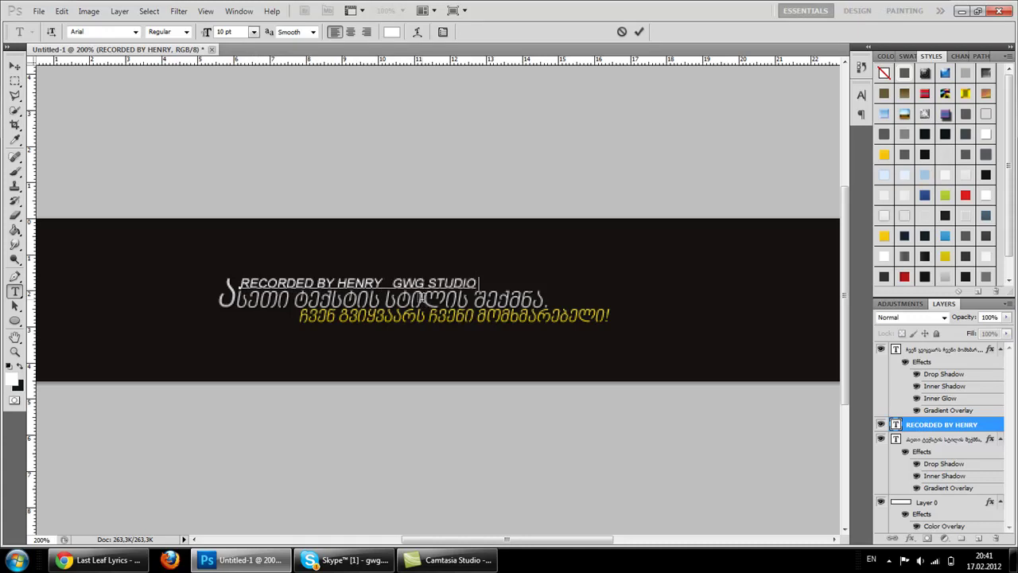
pyautogui.write(' 20  ')
pyautogui.write(' - 2013')
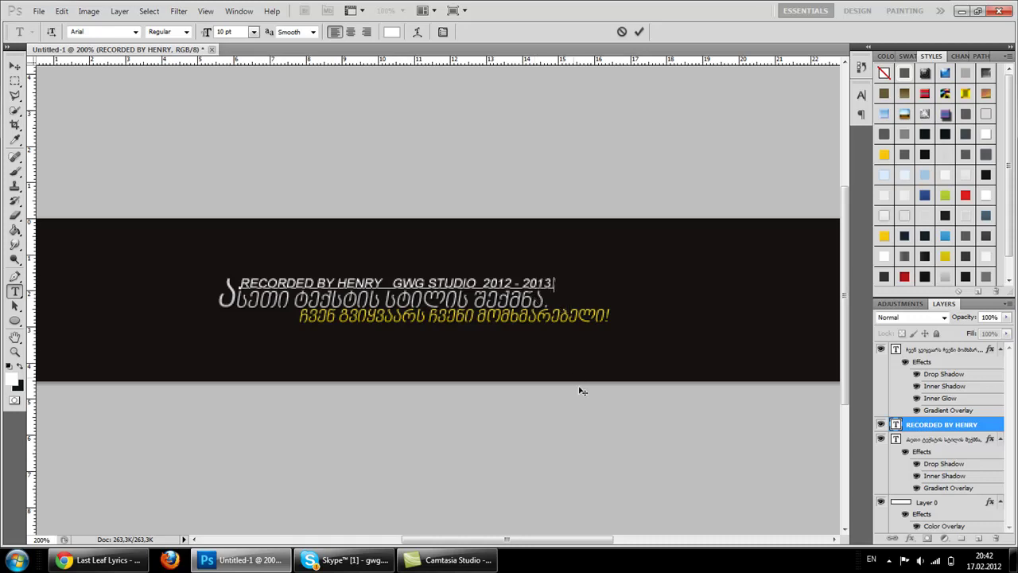
pyautogui.hotkey('ctrl', 'Return')
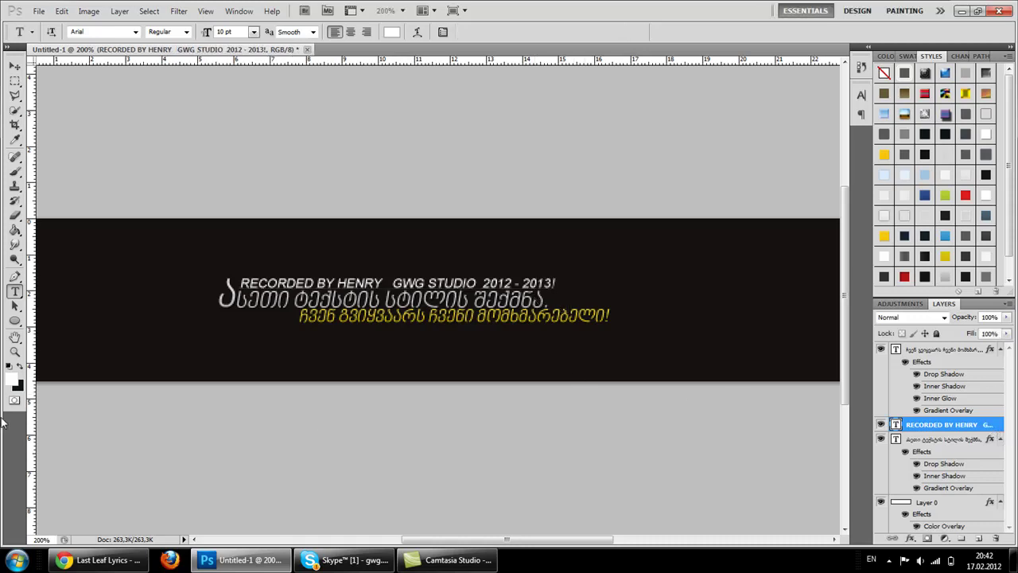
# Add a gradient overlay to the "RECORDED BY" line and set the gradient's starting stop to green #139a01
pyautogui.click(14, 350)
pyautogui.rightClick(186, 284)
pyautogui.click(212, 306)
pyautogui.doubleClick(975, 429)
pyautogui.click(488, 187)
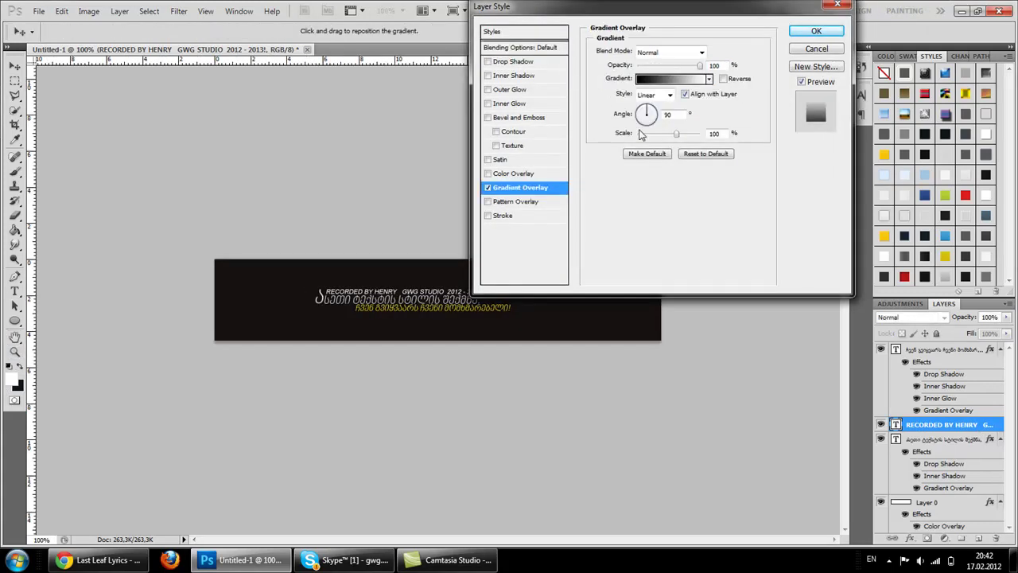
pyautogui.click(661, 80)
pyautogui.click(657, 78)
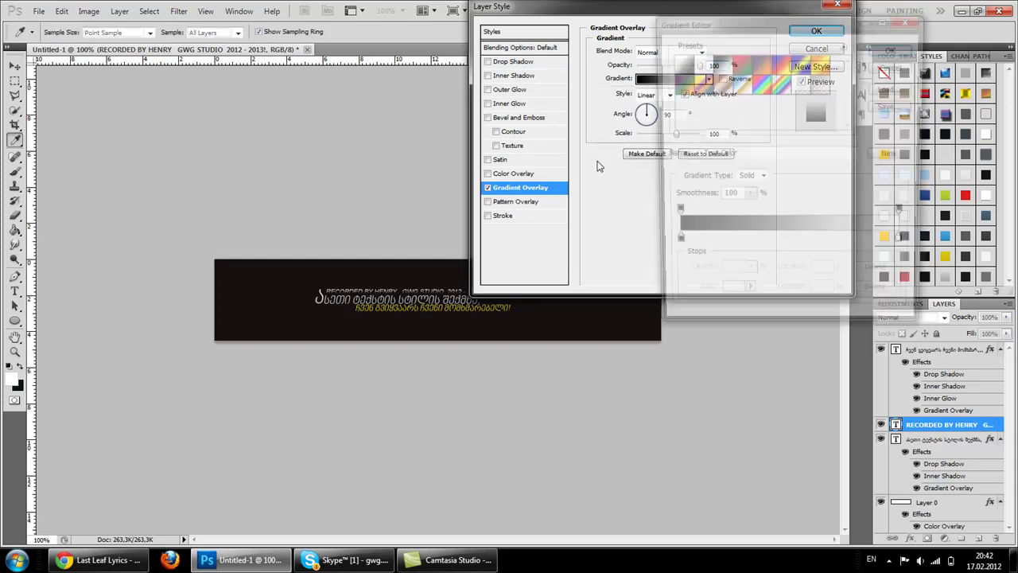
pyautogui.click(673, 245)
pyautogui.click(729, 299)
pyautogui.click(674, 186)
pyautogui.click(656, 135)
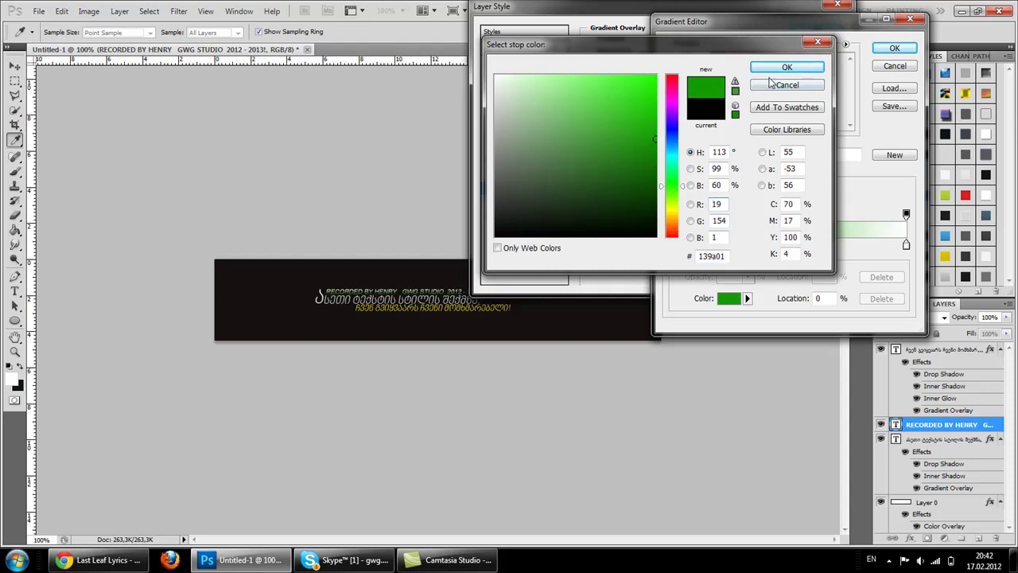
pyautogui.click(787, 67)
# Set the end stop of the overlay gradient to bright green and accept the gradient
pyautogui.click(907, 245)
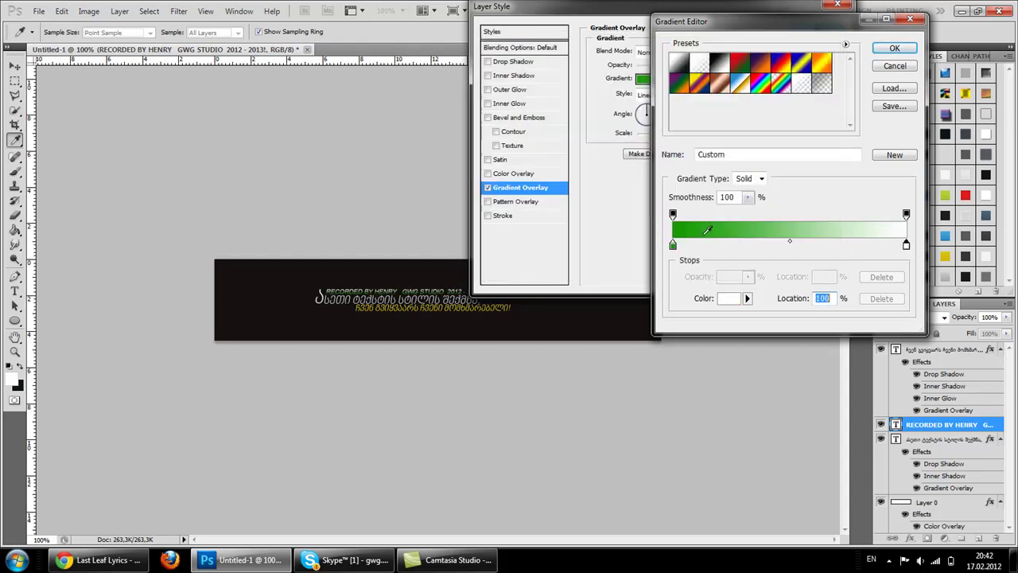
pyautogui.click(704, 231)
pyautogui.click(724, 298)
pyautogui.click(644, 112)
pyautogui.moveTo(644, 112); pyautogui.dragTo(678, 50)
pyautogui.click(783, 68)
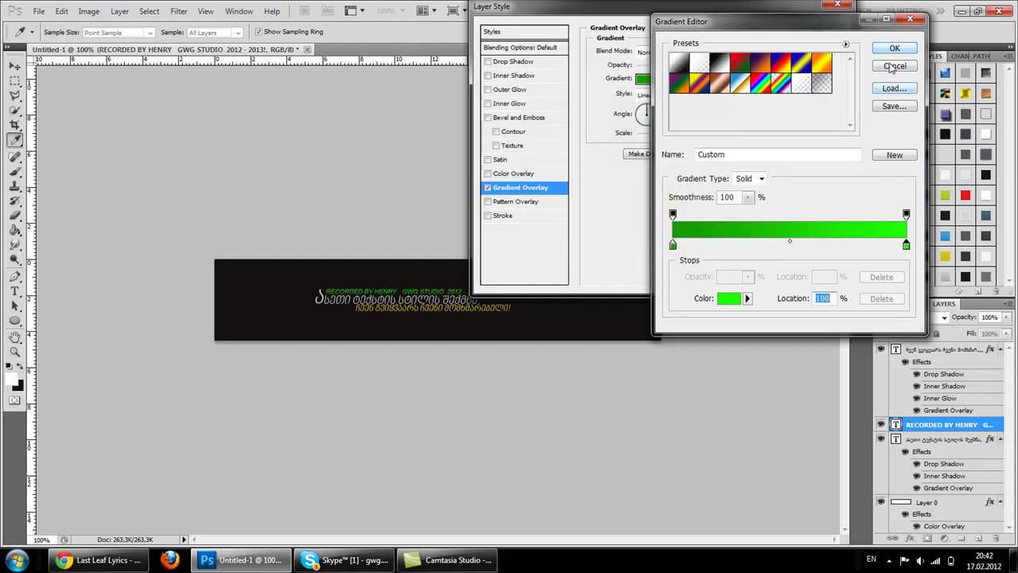
pyautogui.click(896, 49)
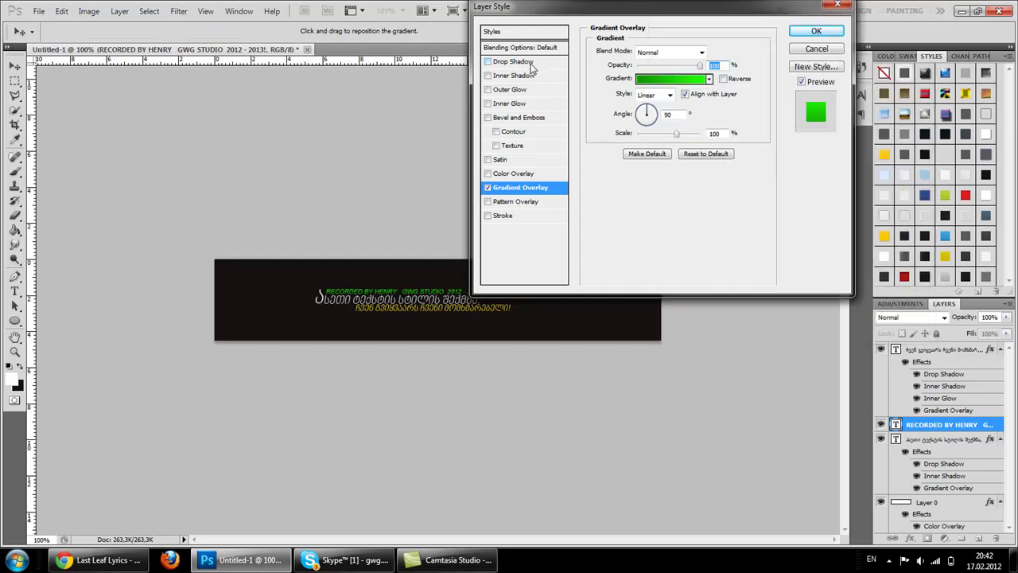
# Add a drop shadow with size 0 px and distance 1 px to the "RECORDED BY" line and apply the layer style
pyautogui.click(513, 61)
pyautogui.moveTo(639, 129); pyautogui.dragTo(459, 127)
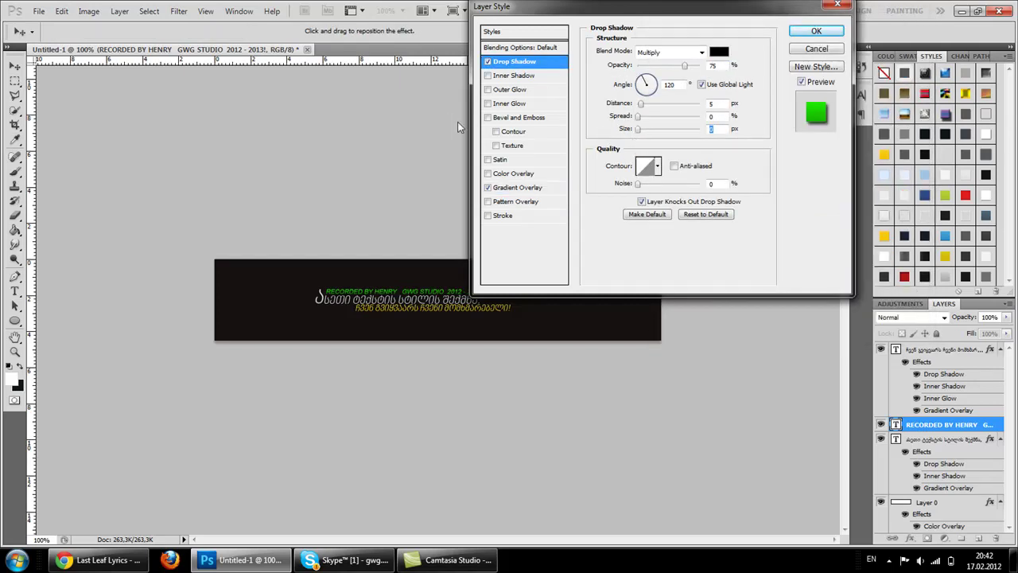
pyautogui.doubleClick(713, 104)
pyautogui.write('1')
pyautogui.click(816, 31)
# Shift the "RECORDED BY" line slightly right and down towards the first Georgian text line
pyautogui.click(12, 351)
pyautogui.click(385, 318)
pyautogui.click(470, 344)
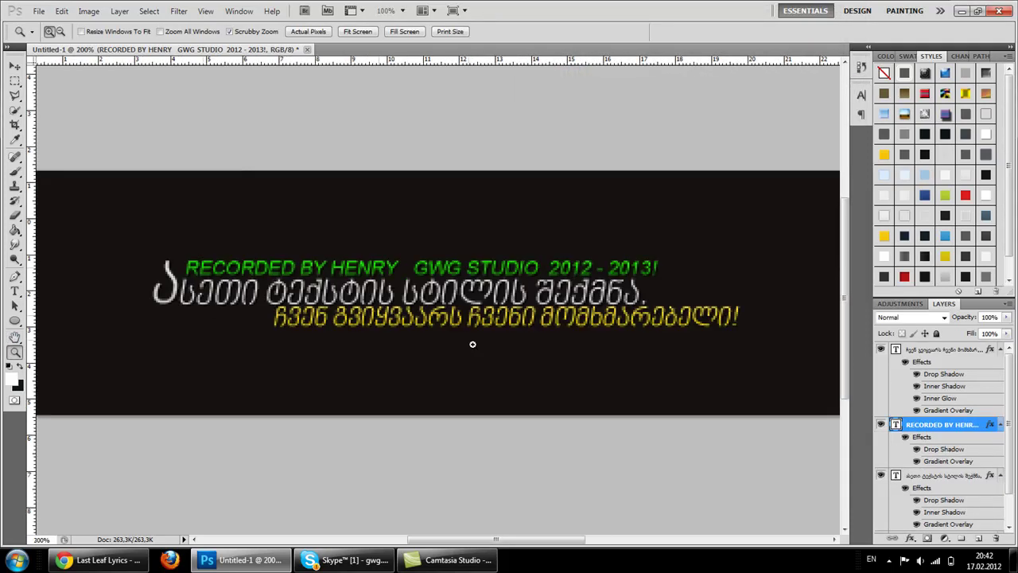
pyautogui.click(14, 65)
pyautogui.moveTo(316, 265); pyautogui.dragTo(318, 265)
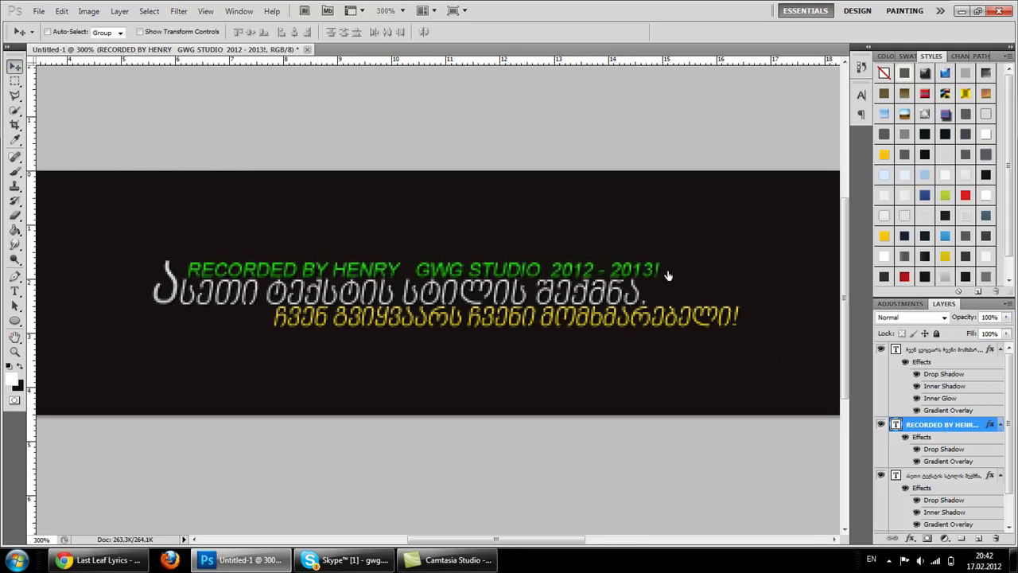
# Change the starting stop of the "RECORDED BY" line's gradient overlay to dark gold #9a7401
pyautogui.doubleClick(932, 434)
pyautogui.click(520, 187)
pyautogui.click(641, 79)
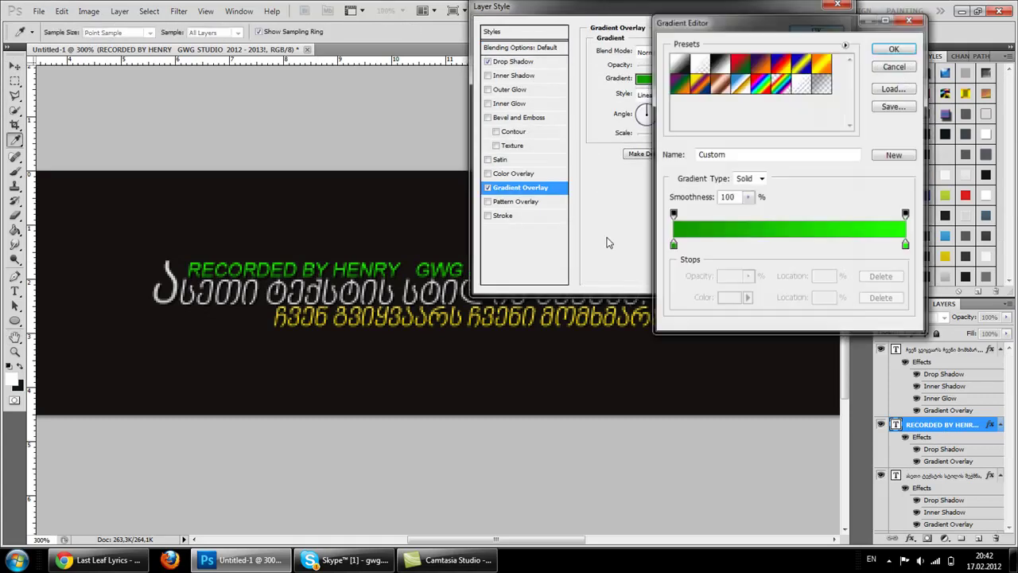
pyautogui.click(673, 244)
pyautogui.click(726, 300)
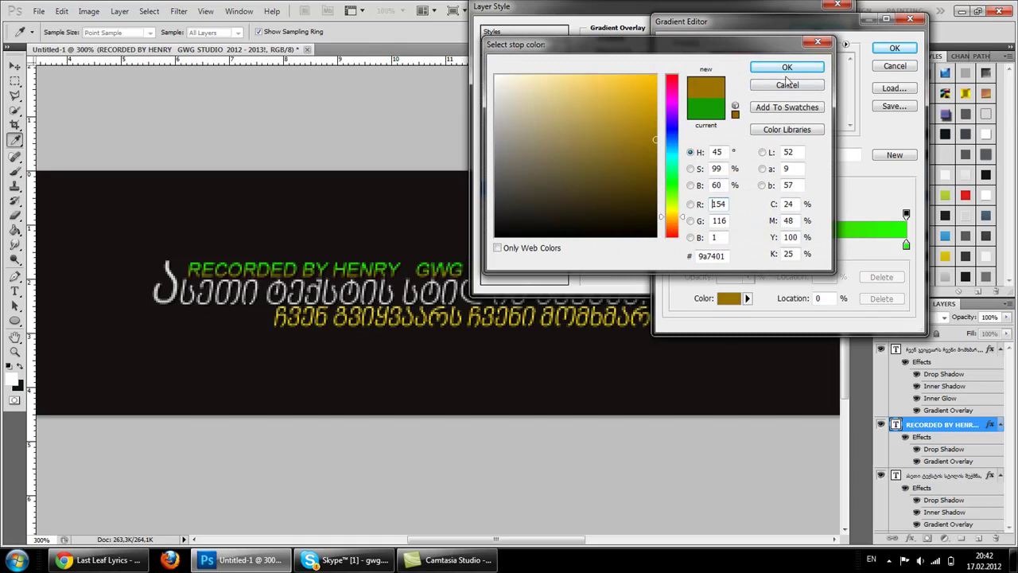
pyautogui.click(787, 68)
# Set the end stop of the "RECORDED BY" line's gradient to bright gold #ffd715 and apply the layer style
pyautogui.click(906, 245)
pyautogui.click(698, 228)
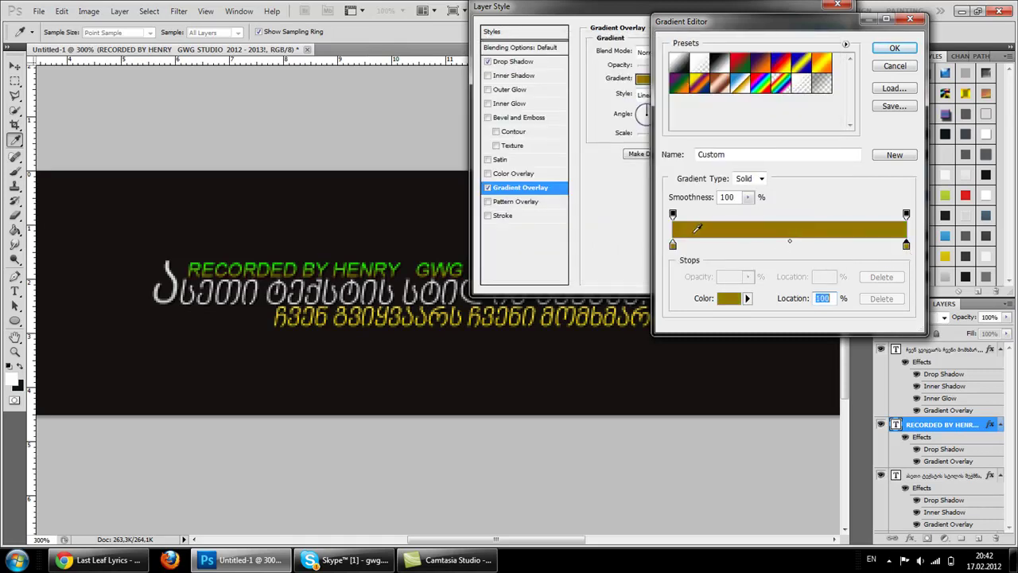
pyautogui.click(725, 300)
pyautogui.click(643, 76)
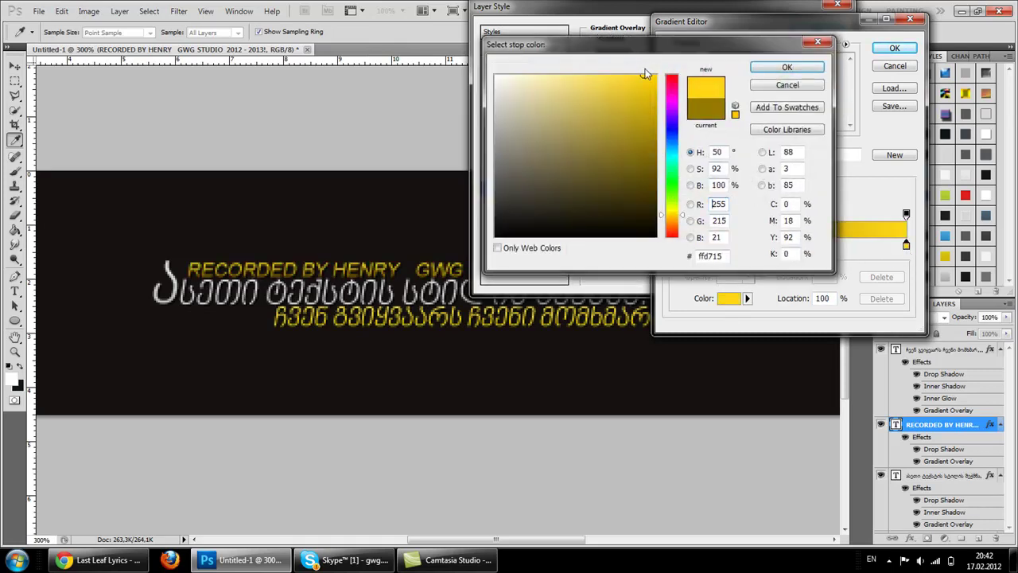
pyautogui.click(788, 69)
pyautogui.click(895, 47)
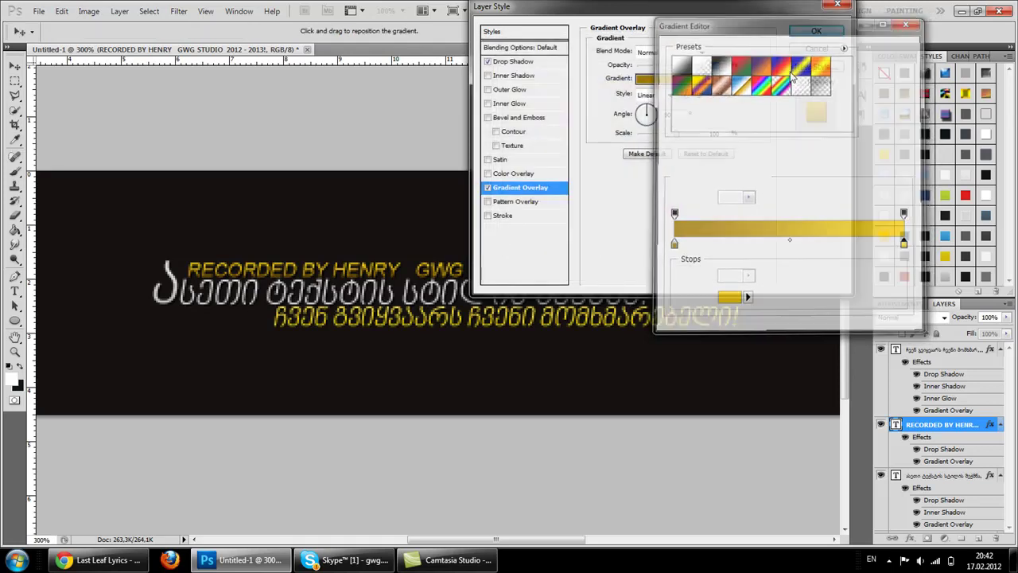
pyautogui.click(816, 30)
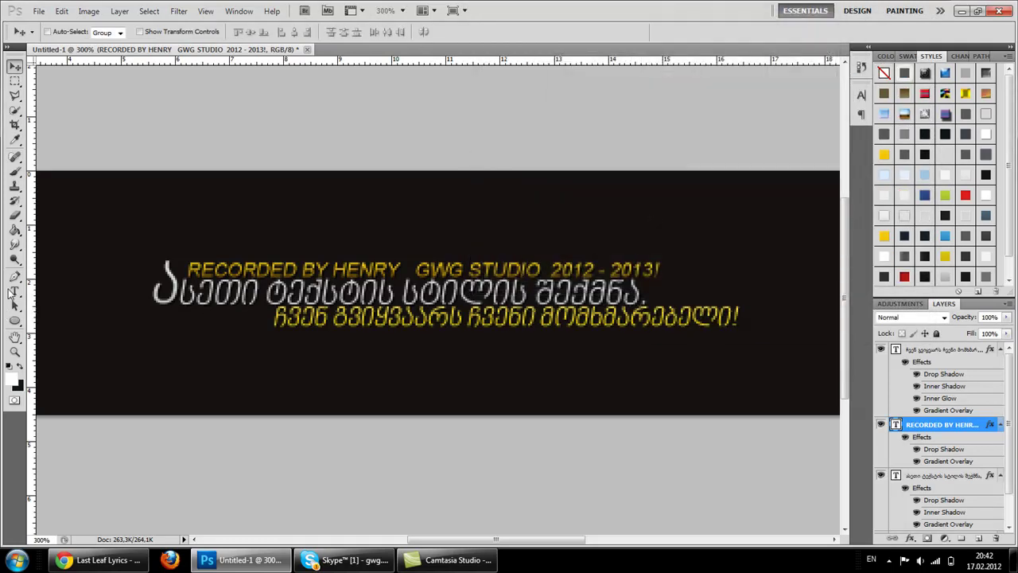
# Slightly increase the font size of the whole "RECORDED BY" line and commit the text
pyautogui.click(15, 291)
pyautogui.click(242, 269)
pyautogui.hotkey('ctrl', 'a')
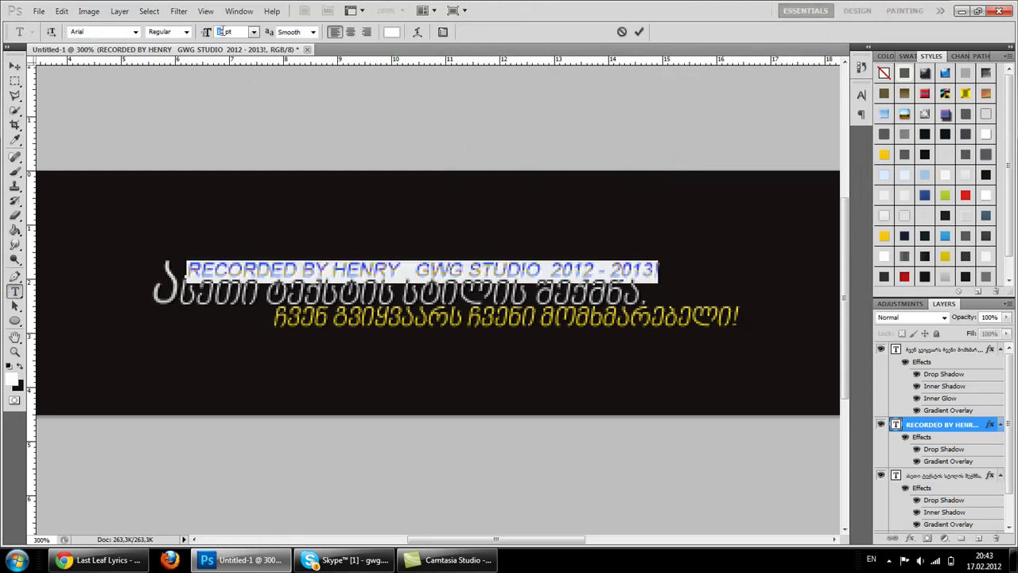
pyautogui.click(14, 66)
# Nudge the enlarged "RECORDED BY" line slightly up and right above the first Georgian text line
pyautogui.press('Up')
pyautogui.press('Up')
pyautogui.press('Left')
pyautogui.press('Right')
pyautogui.press('Right')
pyautogui.press('Down')
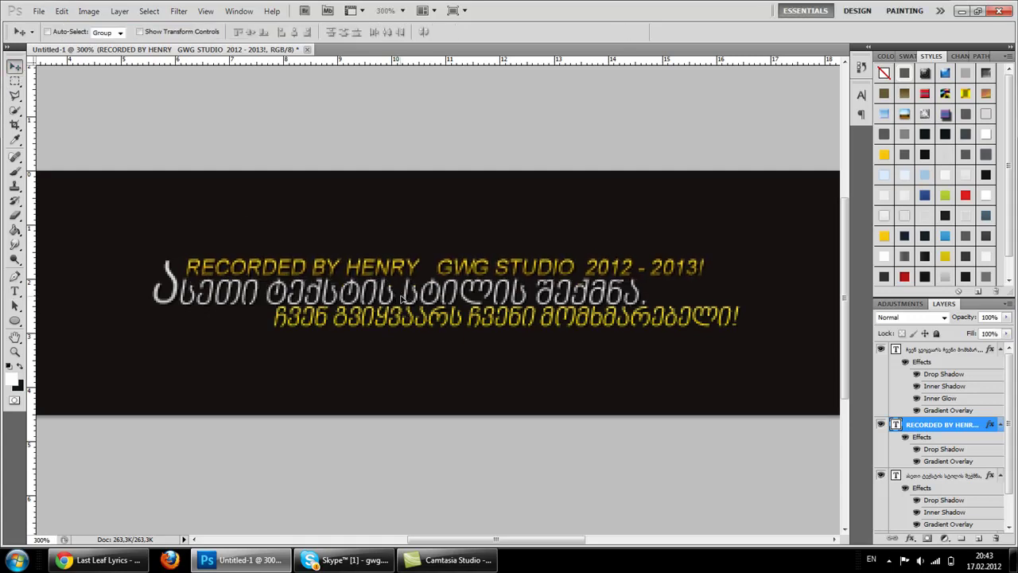
pyautogui.press('Right')
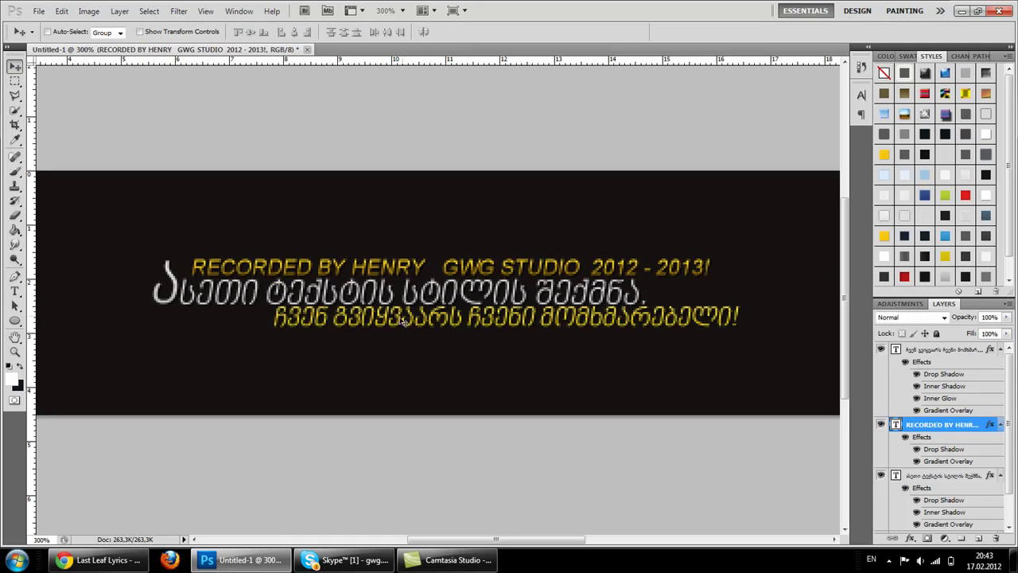
# Move the "RECORDED BY" line left so it starts before the first Georgian text line
pyautogui.click(15, 351)
pyautogui.rightClick(390, 273)
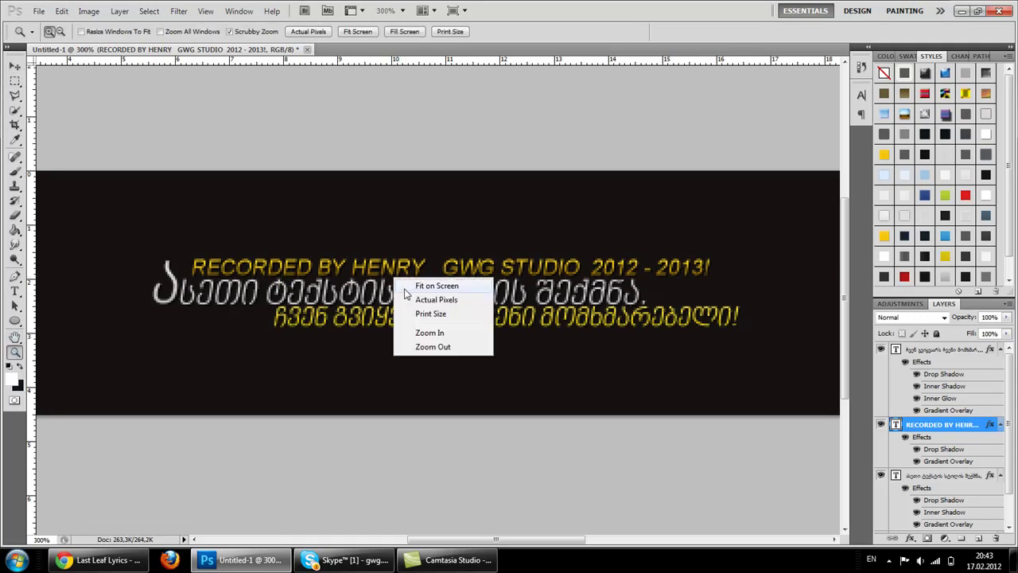
pyautogui.click(470, 347)
pyautogui.click(429, 305)
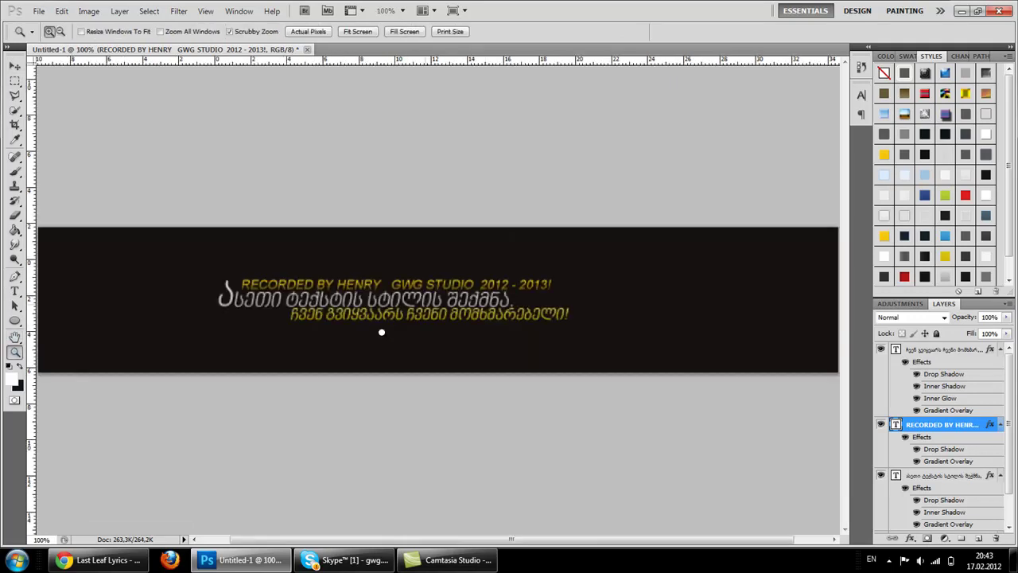
pyautogui.click(382, 332)
pyautogui.click(15, 67)
pyautogui.moveTo(407, 297); pyautogui.dragTo(321, 297)
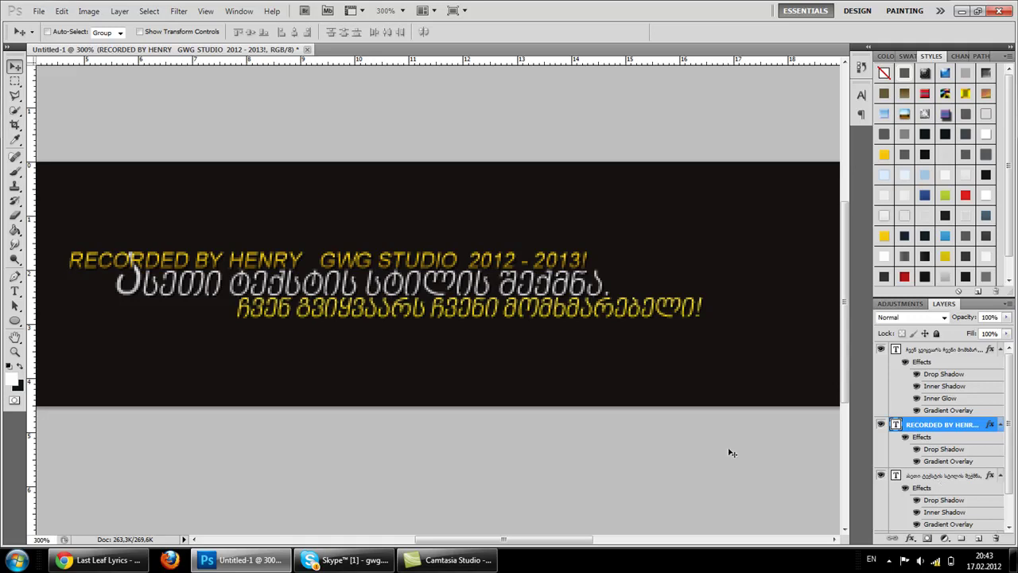
# Set the oversized first letter of the white Georgian line to 18 pt and shift that line slightly right
pyautogui.click(16, 291)
pyautogui.click(116, 283)
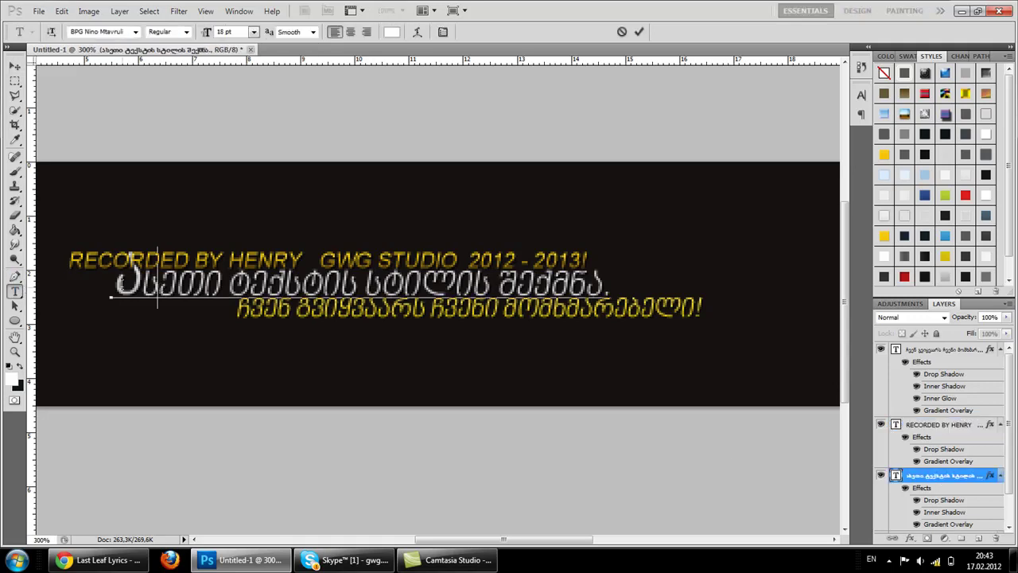
pyautogui.moveTo(113, 284)
pyautogui.mouseDown()
pyautogui.moveTo(609, 287)
pyautogui.moveTo(134, 286)
pyautogui.mouseUp()
pyautogui.click(253, 32)
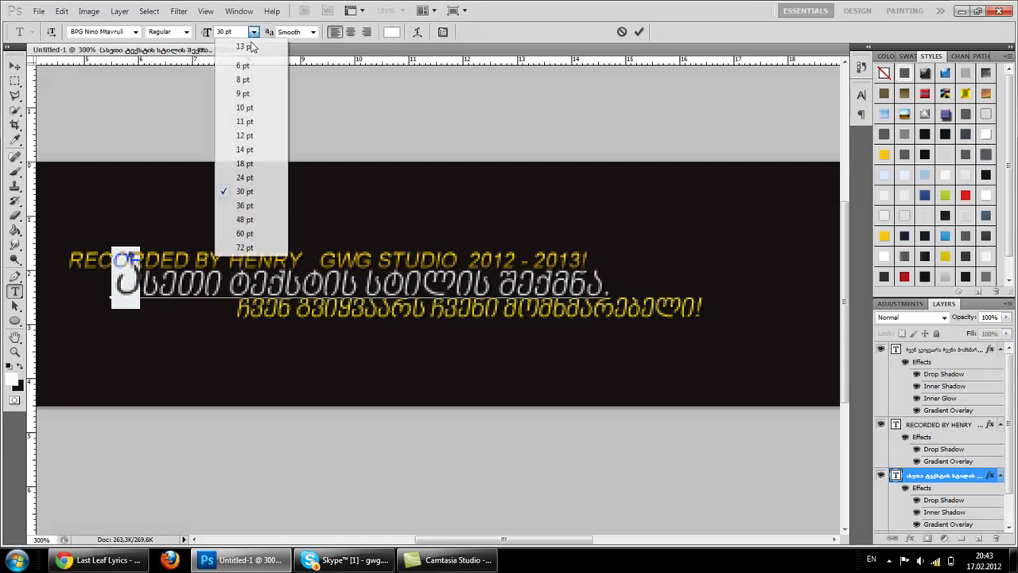
pyautogui.click(253, 169)
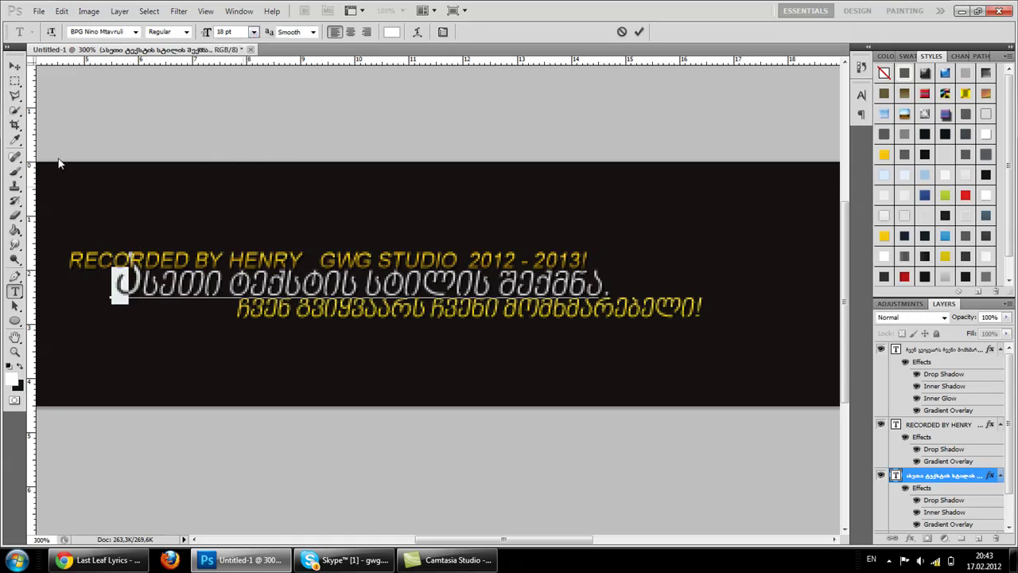
pyautogui.click(16, 66)
pyautogui.moveTo(340, 272); pyautogui.dragTo(368, 272)
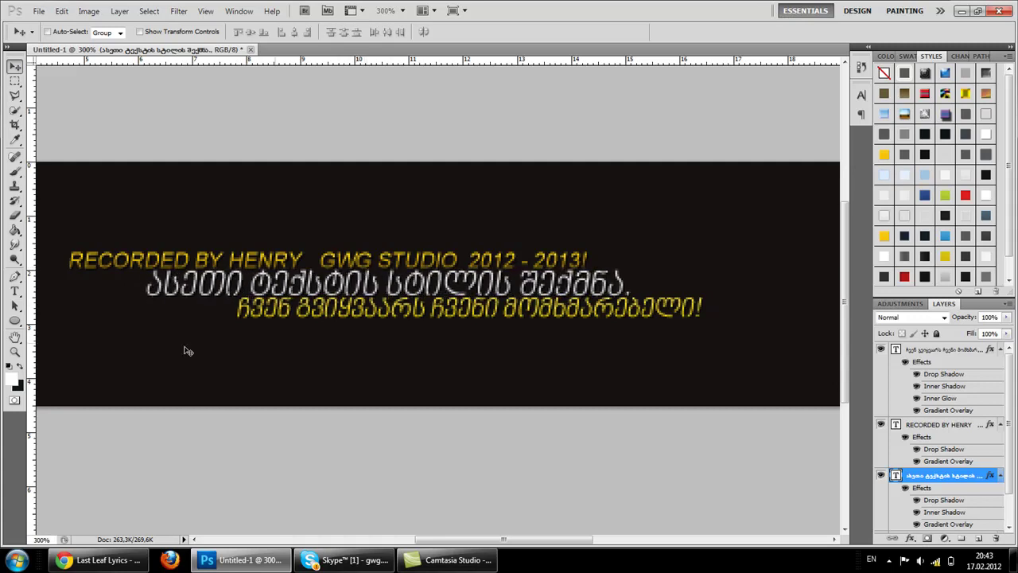
# Move the "RECORDED BY" line to the top-left corner of the banner
pyautogui.click(14, 351)
pyautogui.rightClick(332, 275)
pyautogui.click(355, 307)
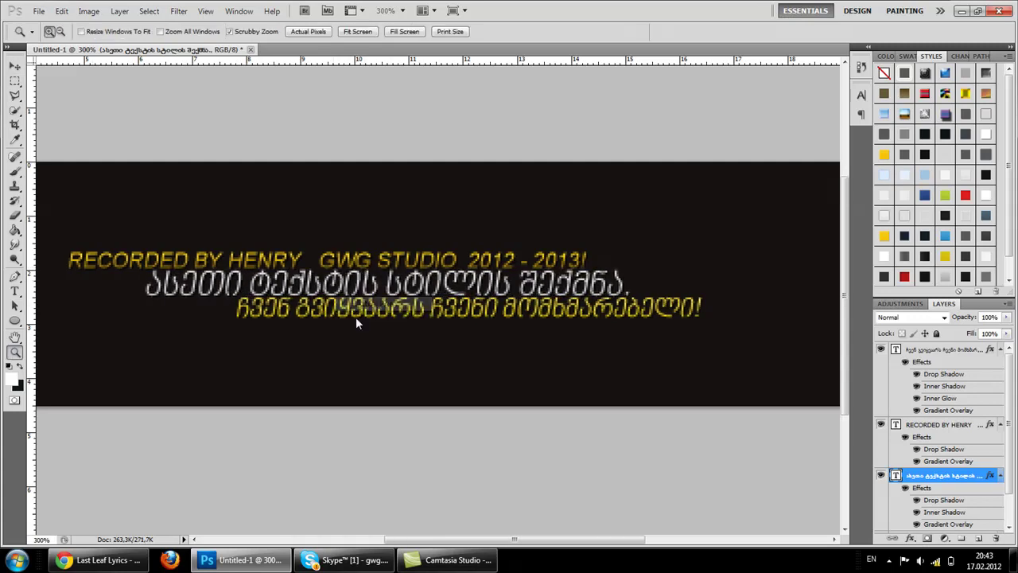
pyautogui.click(408, 338)
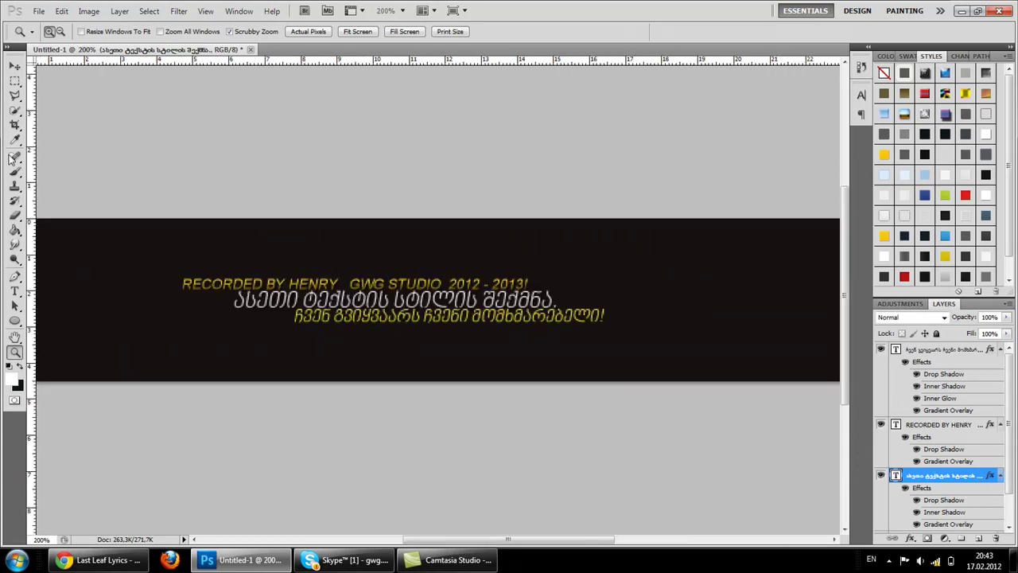
pyautogui.click(15, 66)
pyautogui.moveTo(546, 539); pyautogui.dragTo(502, 540)
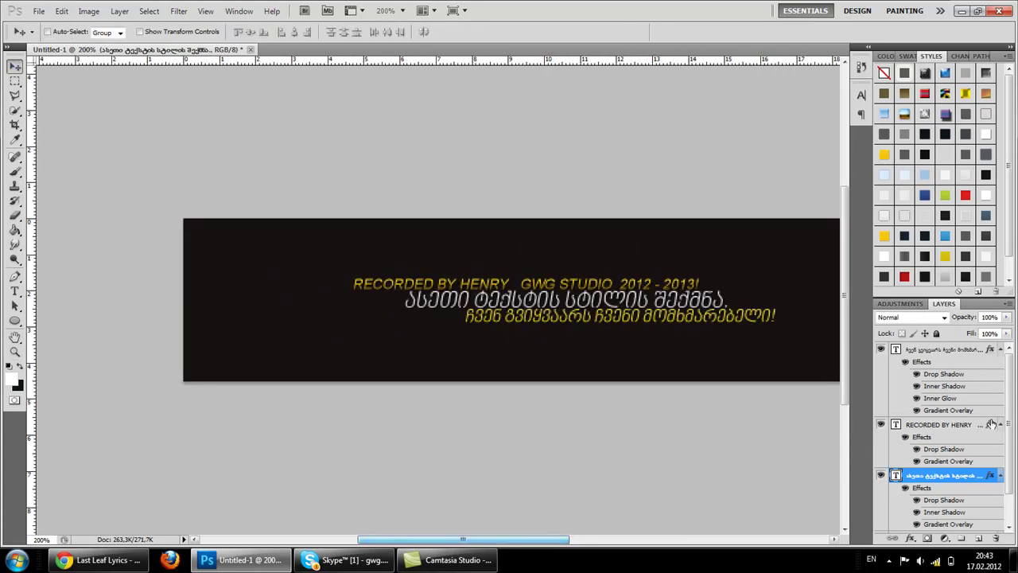
pyautogui.click(980, 427)
pyautogui.moveTo(627, 347); pyautogui.dragTo(465, 293)
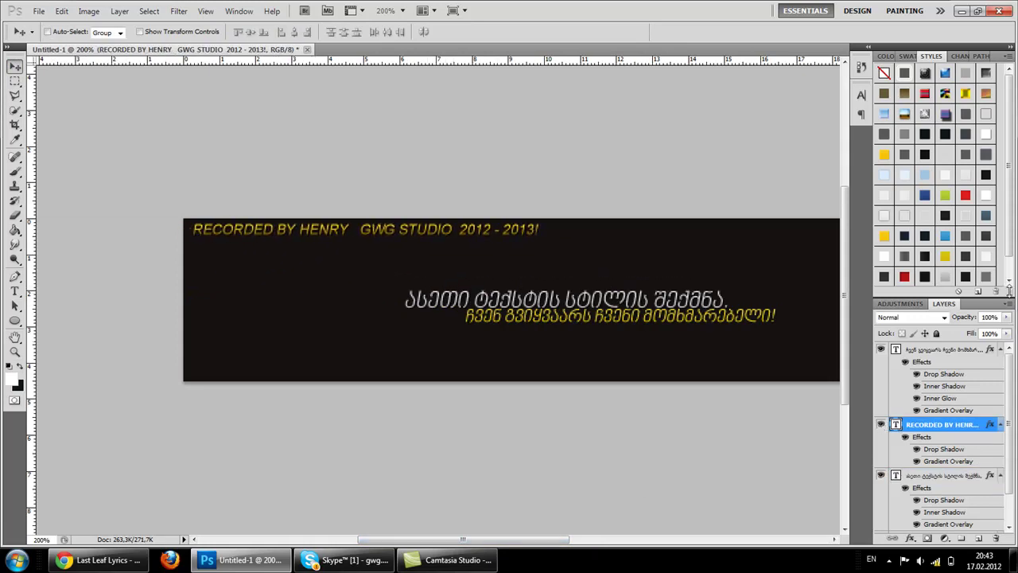
# Lower the "RECORDED BY" layer's opacity to 22% and view the banner at actual pixels
pyautogui.click(1006, 317)
pyautogui.moveTo(1004, 332); pyautogui.dragTo(960, 338)
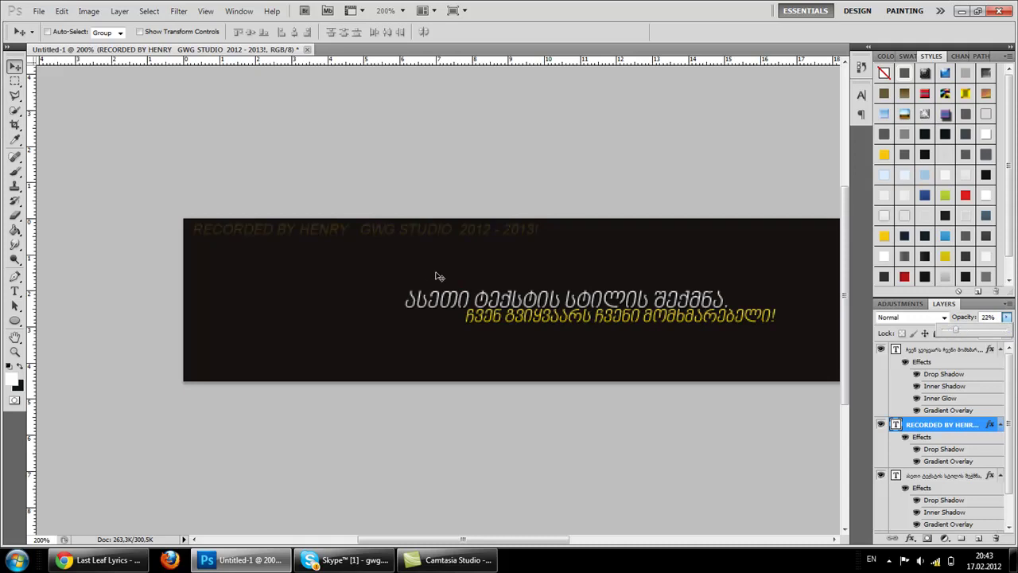
pyautogui.click(14, 352)
pyautogui.rightClick(346, 295)
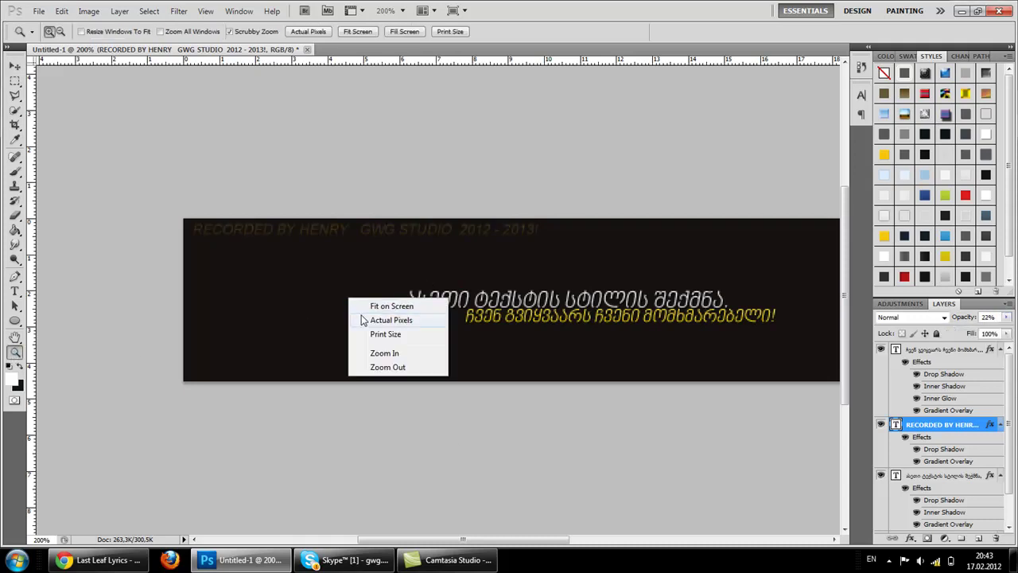
pyautogui.click(368, 321)
# Select the white and the gold Georgian text layers together
pyautogui.click(923, 476)
pyautogui.scroll(-1, 976, 500)
pyautogui.scroll(1, 969, 498)
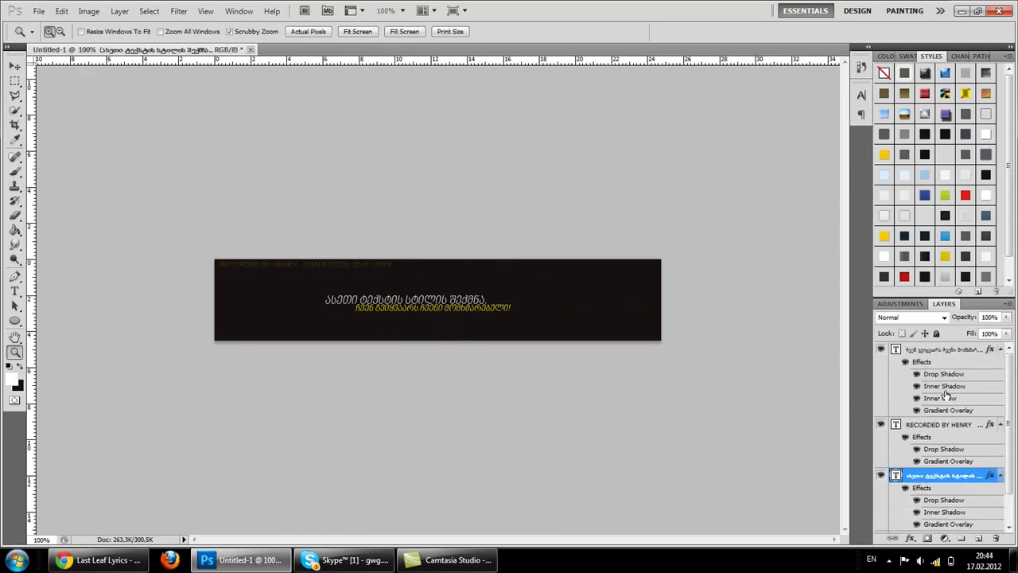
pyautogui.keyDown('ctrl'); pyautogui.click(928, 350); pyautogui.keyUp('ctrl')
pyautogui.rightClick(928, 350)
pyautogui.click(863, 213)
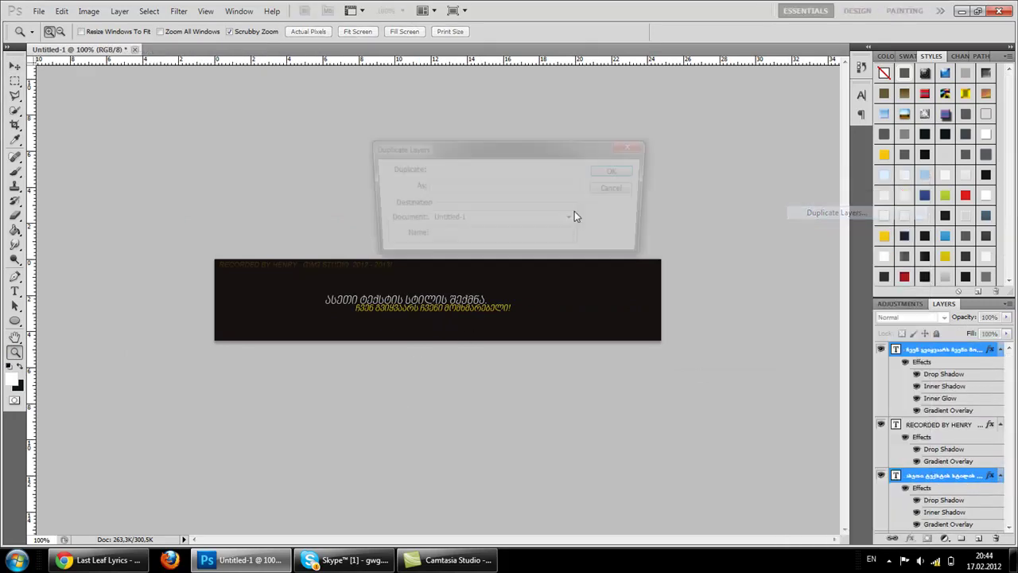
pyautogui.click(619, 191)
# Nudge the two selected Georgian text lines a few pixels up and slightly right on the banner
pyautogui.click(14, 65)
pyautogui.press('Up')
pyautogui.press('Up')
pyautogui.press('Up')
pyautogui.press('Up')
pyautogui.press('Up')
pyautogui.press('Up')
pyautogui.press('Up')
pyautogui.press('Right')
pyautogui.press('Right')
# Duplicate the two selected Georgian text layers within the same document
pyautogui.rightClick(954, 351)
pyautogui.click(864, 214)
pyautogui.click(609, 172)
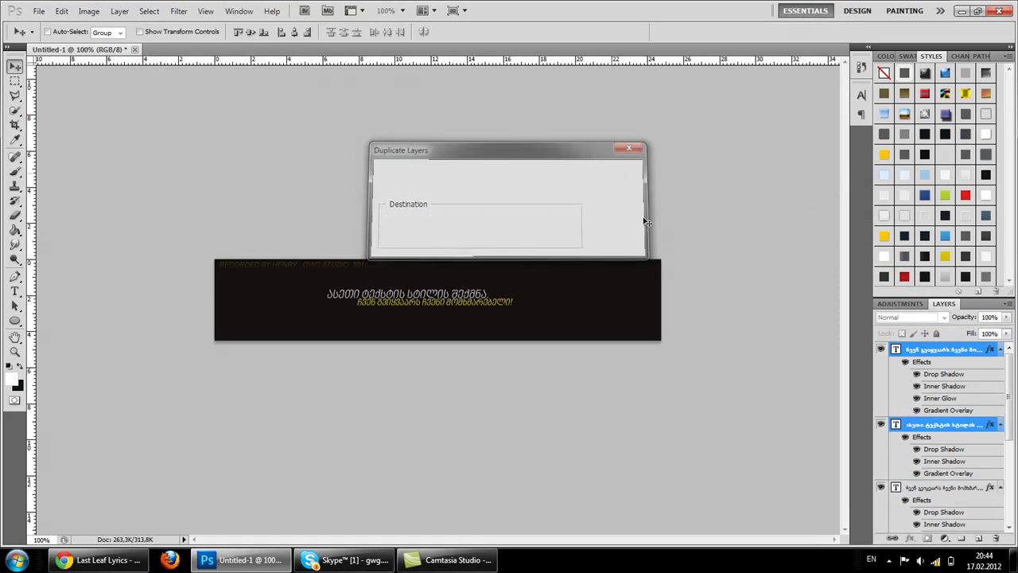
pyautogui.click(178, 11)
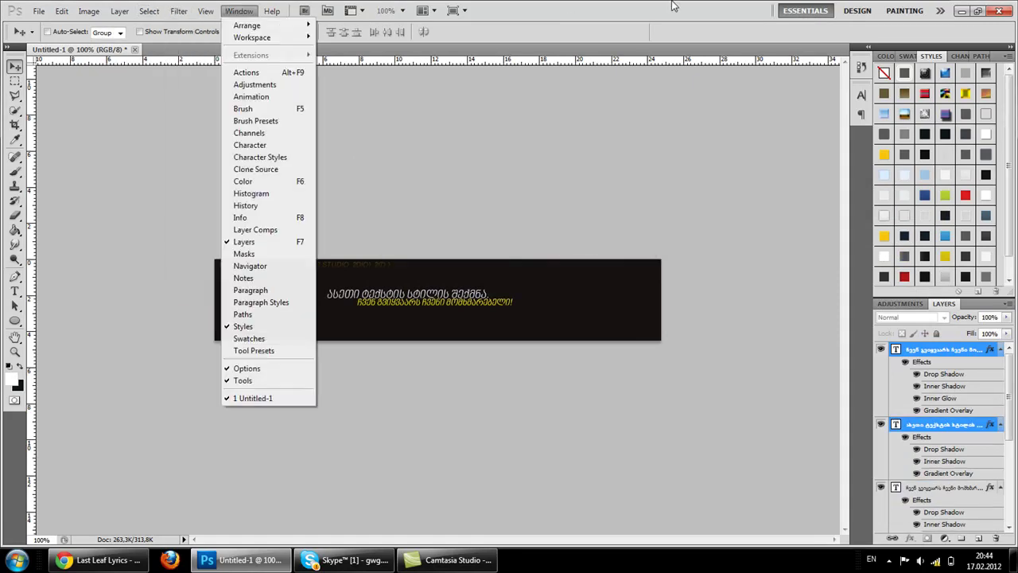
# Rasterize the two duplicated Georgian text layers and merge them into one layer
pyautogui.rightClick(937, 356)
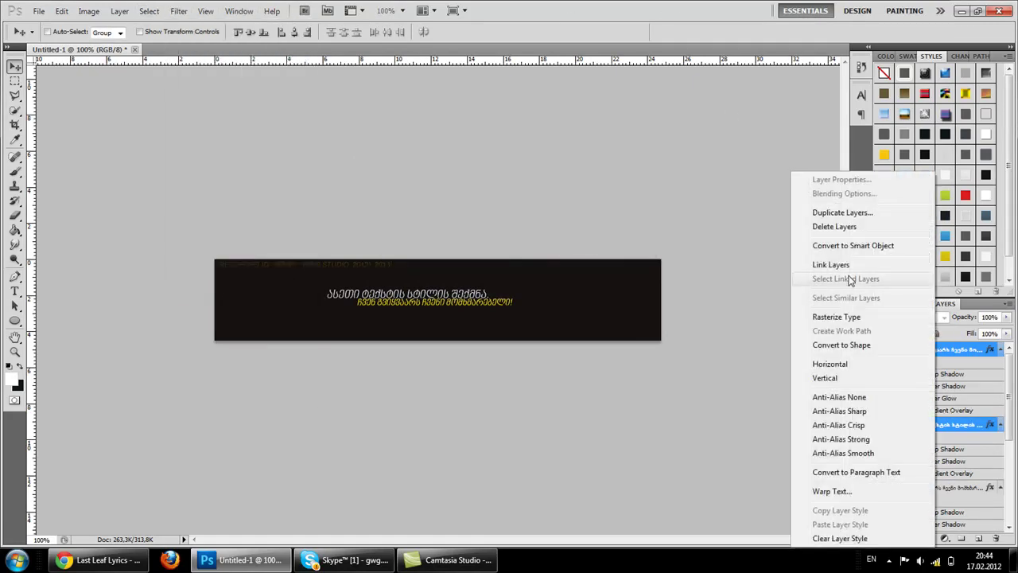
pyautogui.click(843, 318)
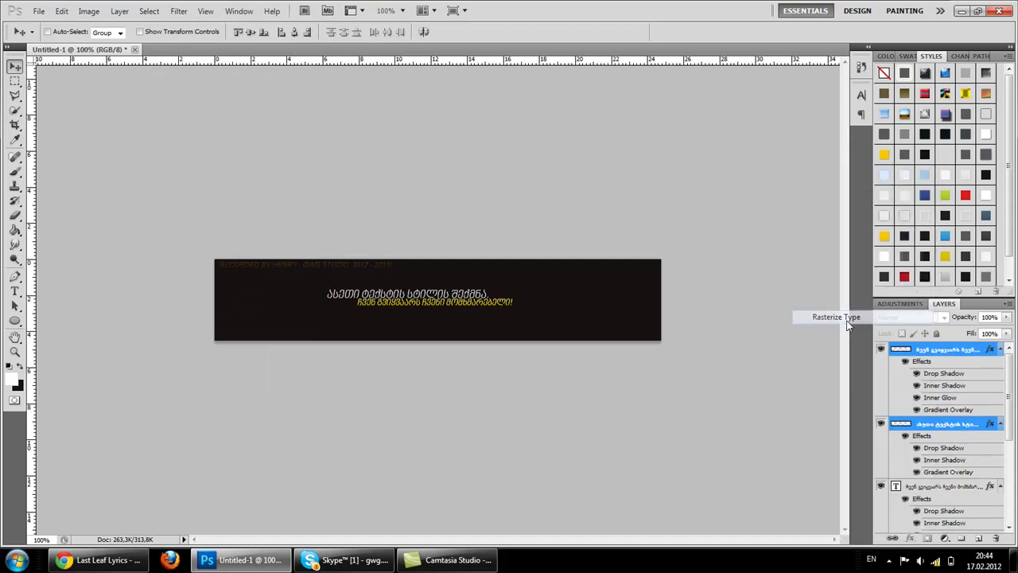
pyautogui.rightClick(941, 357)
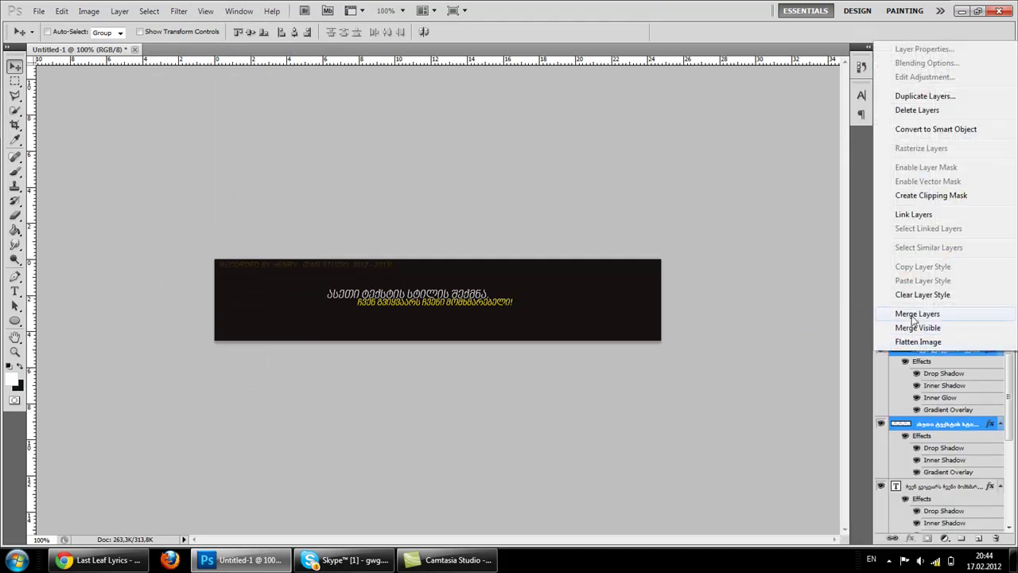
pyautogui.click(916, 314)
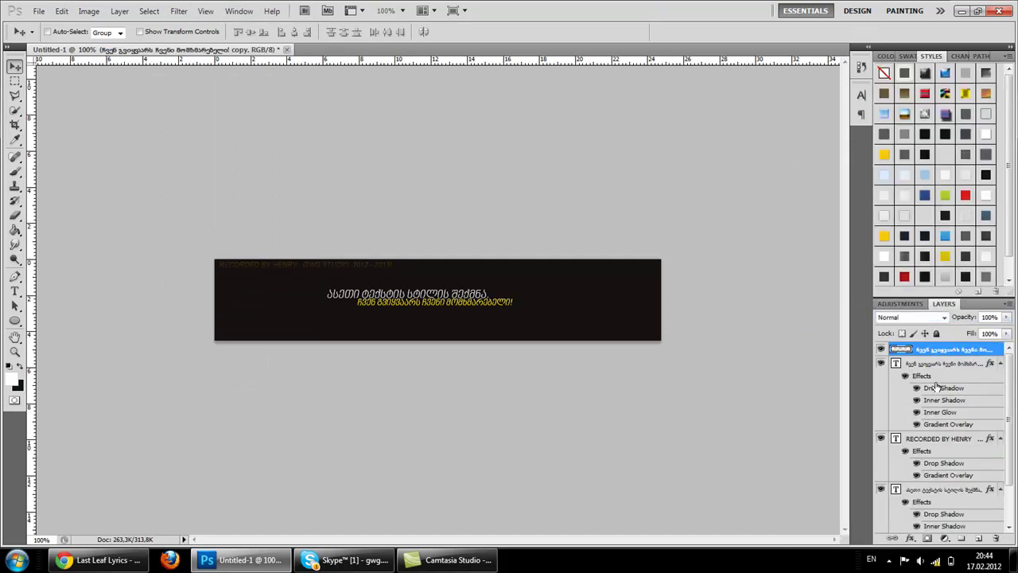
# Apply a Motion Blur with angle 0° and distance 41 pixels to the merged layer and move it directly above Layer 0
pyautogui.click(178, 11)
pyautogui.moveTo(191, 129)
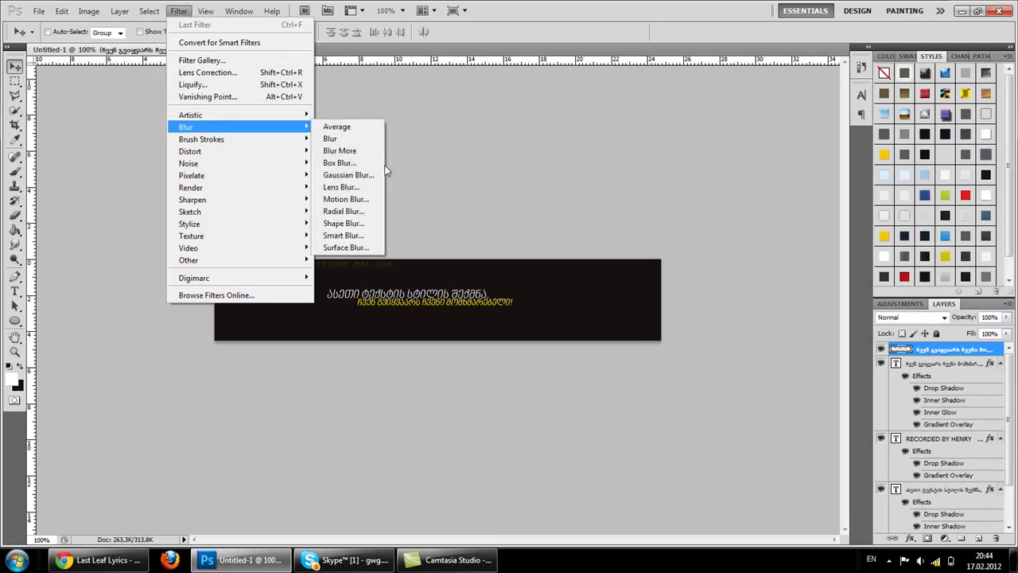
pyautogui.click(350, 199)
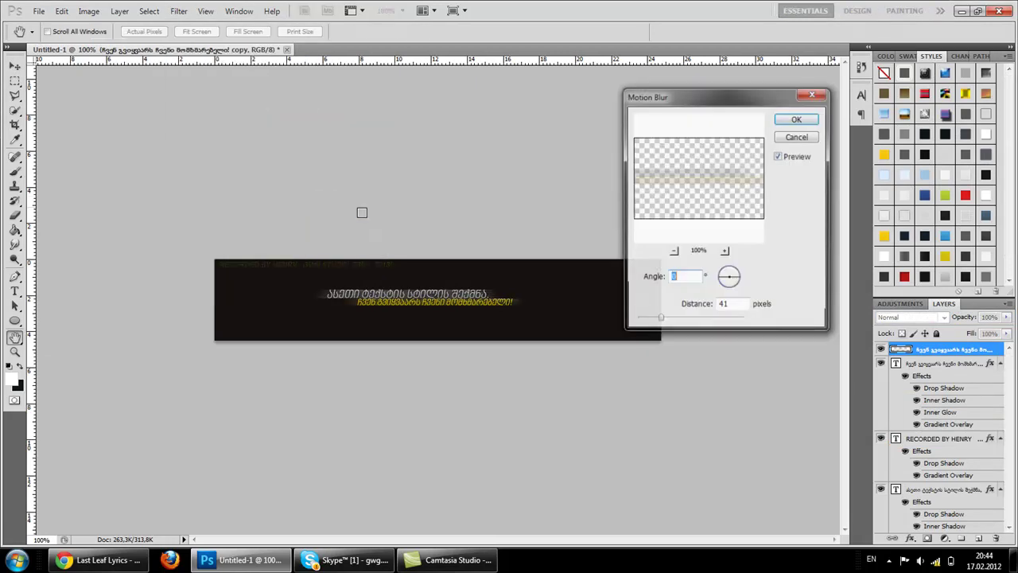
pyautogui.click(795, 120)
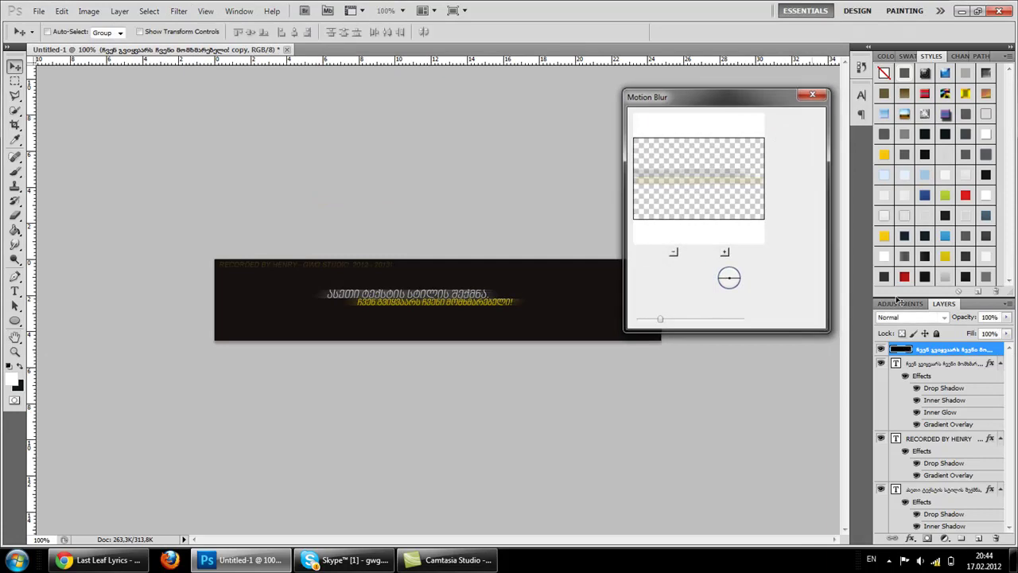
pyautogui.moveTo(931, 348); pyautogui.dragTo(942, 493)
# Erase around the blurred text glow with a 114 px Eraser and set the blurred layer's opacity to 42%
pyautogui.click(1007, 316)
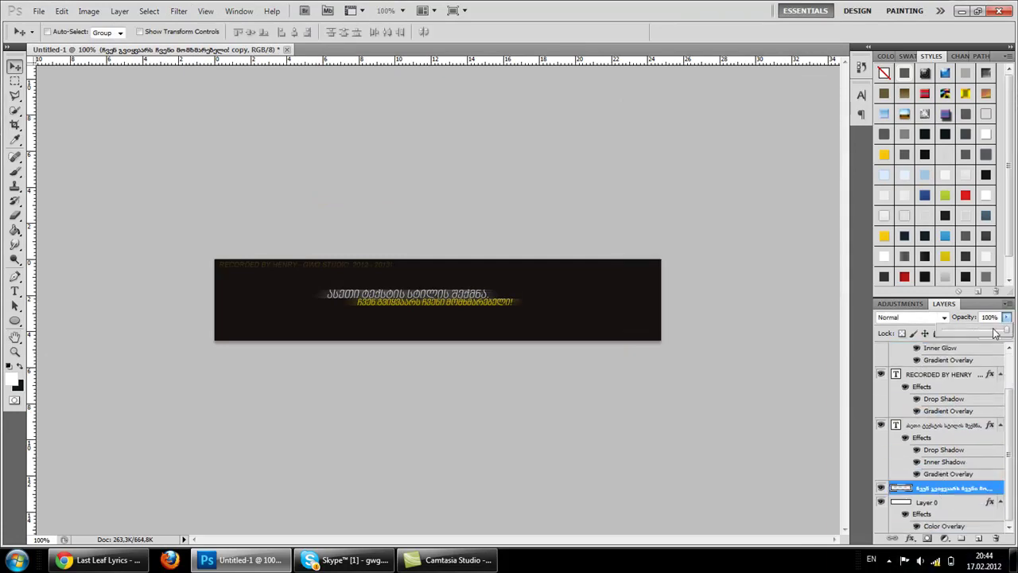
pyautogui.click(20, 216)
pyautogui.rightClick(372, 307)
pyautogui.moveTo(458, 330); pyautogui.dragTo(464, 330)
pyautogui.press('Return')
pyautogui.moveTo(370, 263)
pyautogui.mouseDown()
pyautogui.moveTo(432, 278)
pyautogui.moveTo(465, 327)
pyautogui.mouseUp()
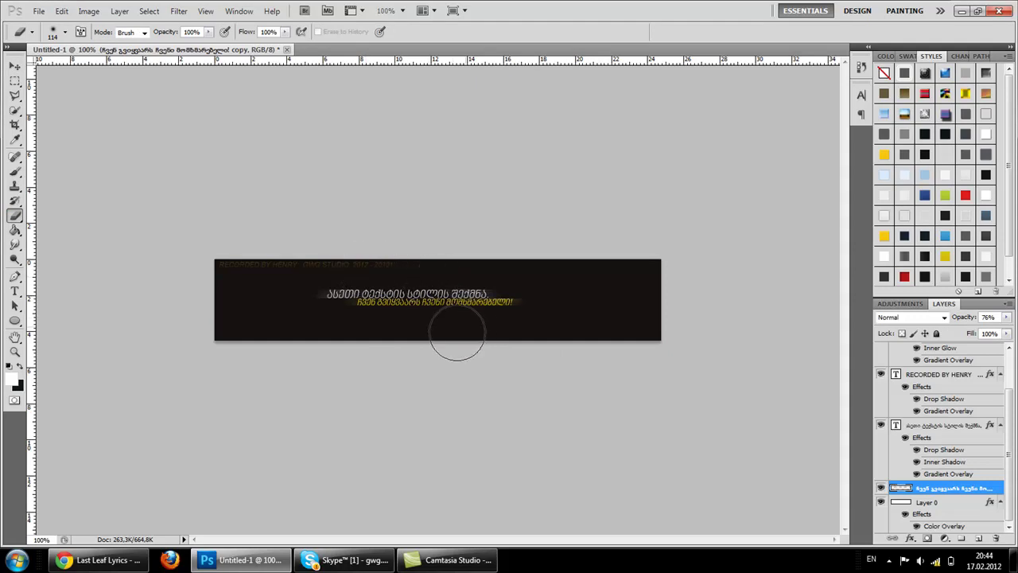
pyautogui.click(1007, 317)
pyautogui.moveTo(988, 333); pyautogui.dragTo(970, 334)
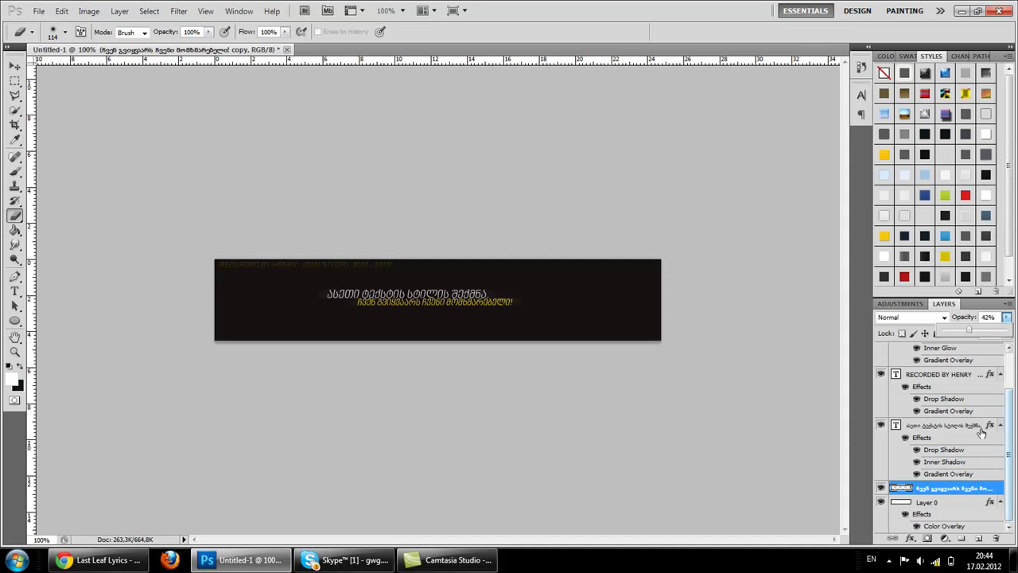
# Select the white and gold Georgian text layers and duplicate both within Untitled-1
pyautogui.click(942, 386)
pyautogui.click(943, 387)
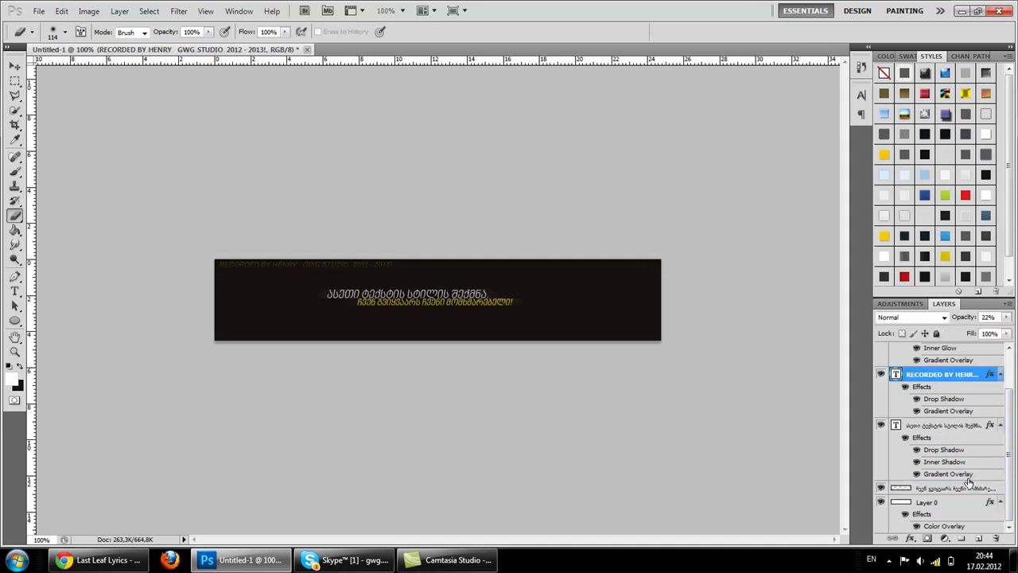
pyautogui.scroll(2, 973, 468)
pyautogui.hotkey('alt', '[')
pyautogui.keyDown('ctrl'); pyautogui.click(948, 353); pyautogui.keyUp('ctrl')
pyautogui.rightClick(942, 366)
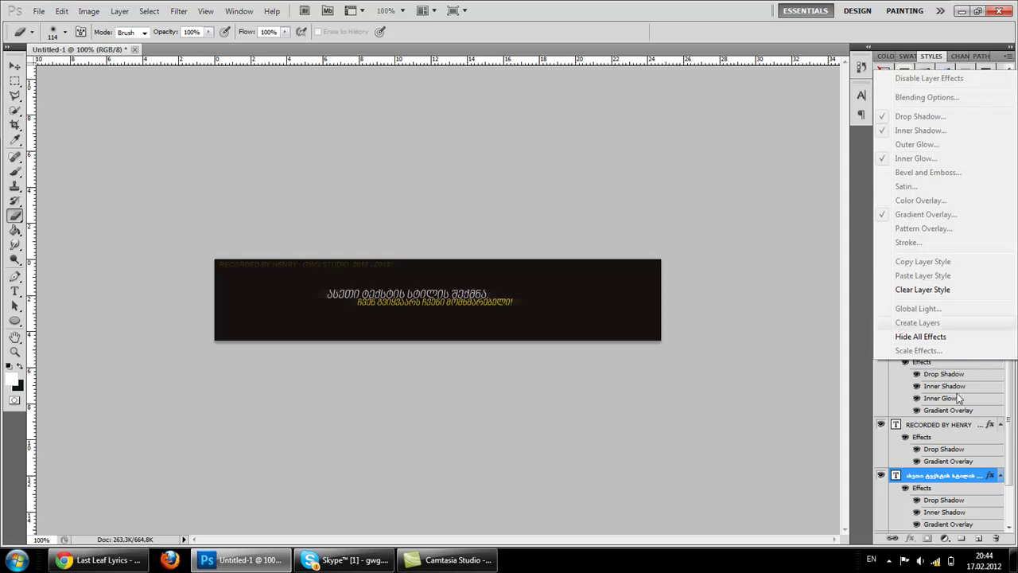
pyautogui.rightClick(940, 475)
pyautogui.click(923, 143)
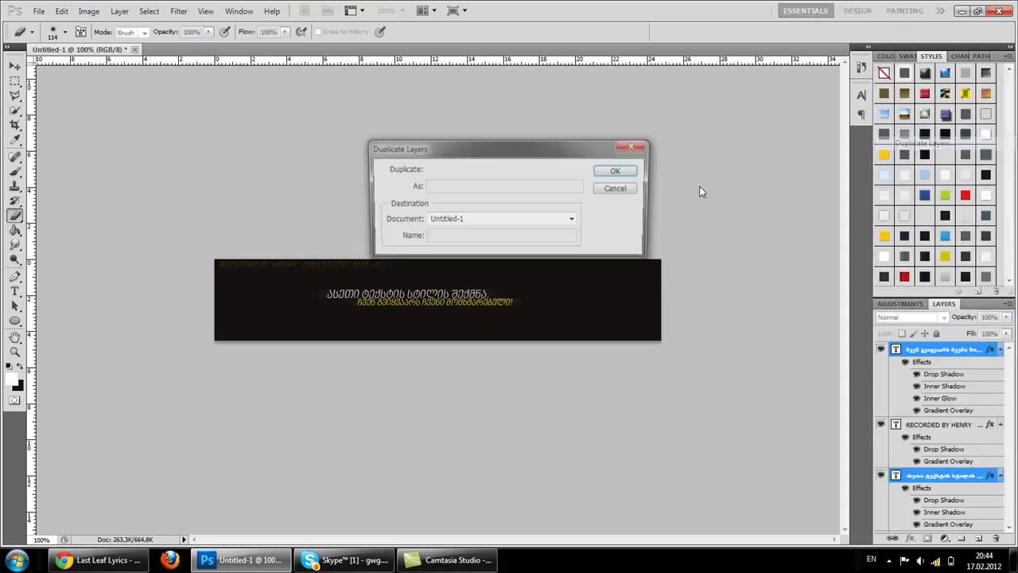
pyautogui.click(616, 171)
# Flip the duplicated text lines vertically below the originals with Free Transform, at a height of -97.73%
pyautogui.click(14, 65)
pyautogui.hotkey('ctrl', 't')
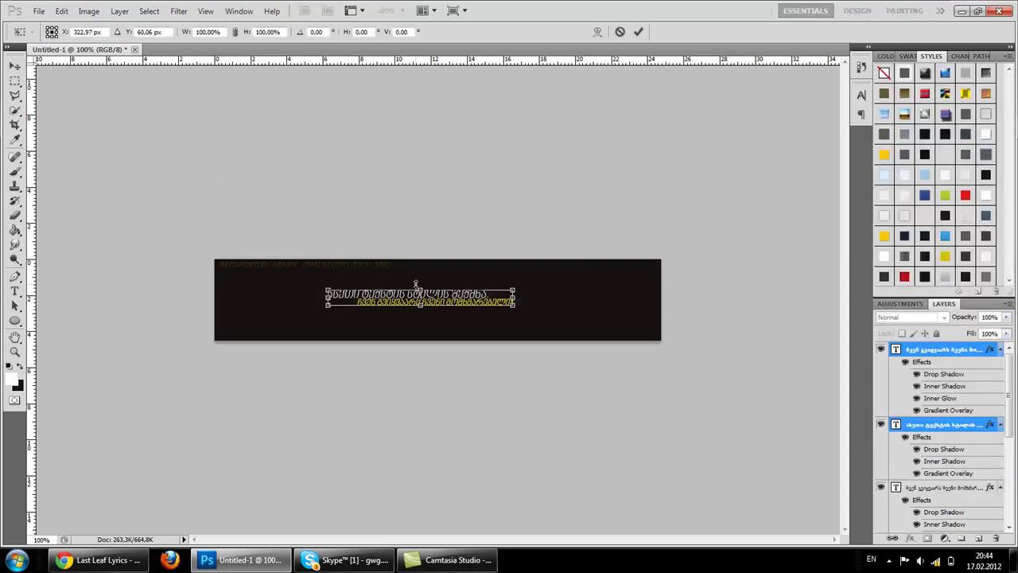
pyautogui.moveTo(420, 291); pyautogui.dragTo(429, 320)
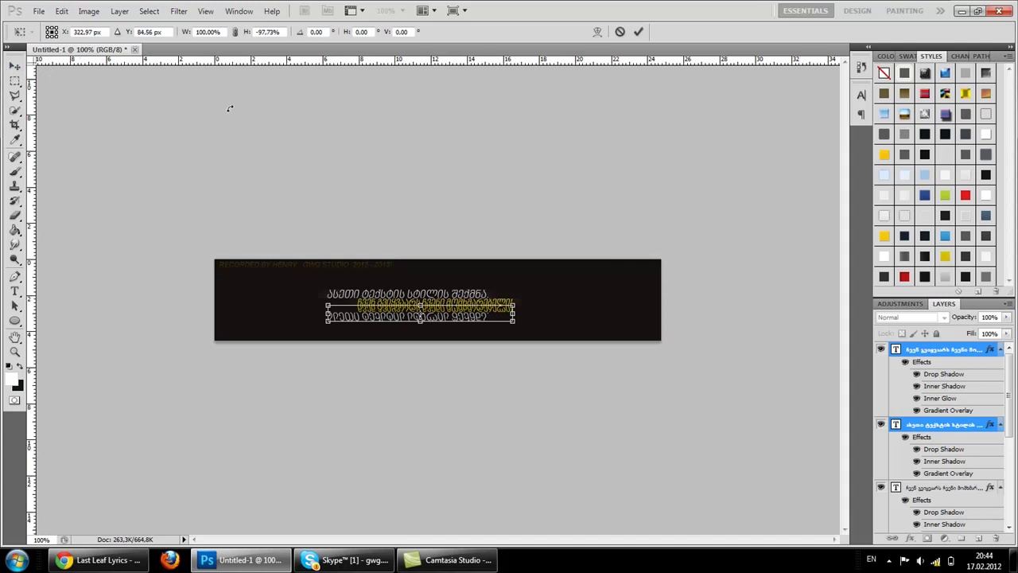
pyautogui.click(14, 65)
pyautogui.click(430, 209)
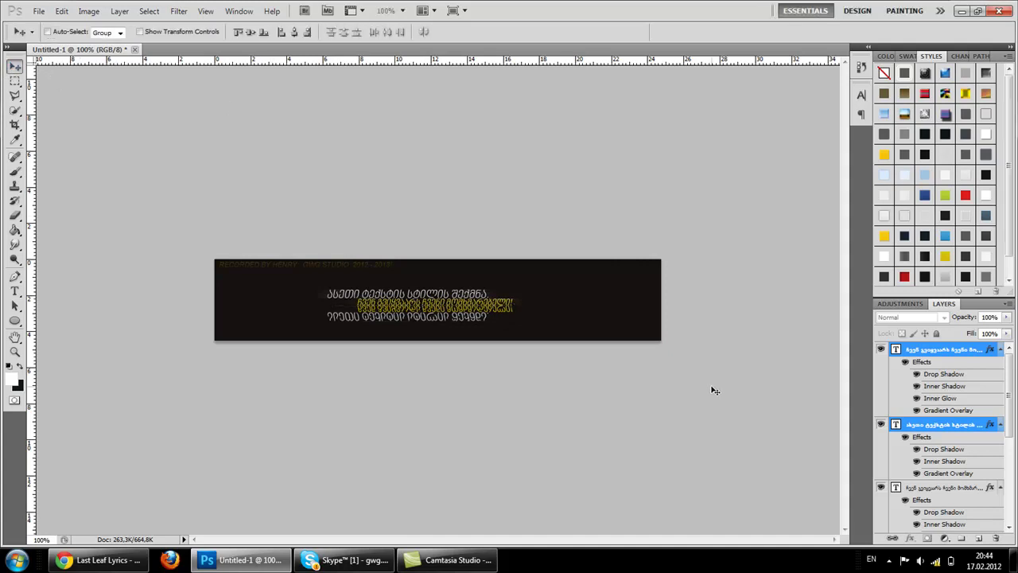
# Rasterize the two flipped Georgian text copies and merge them into a single reflection layer
pyautogui.rightClick(956, 361)
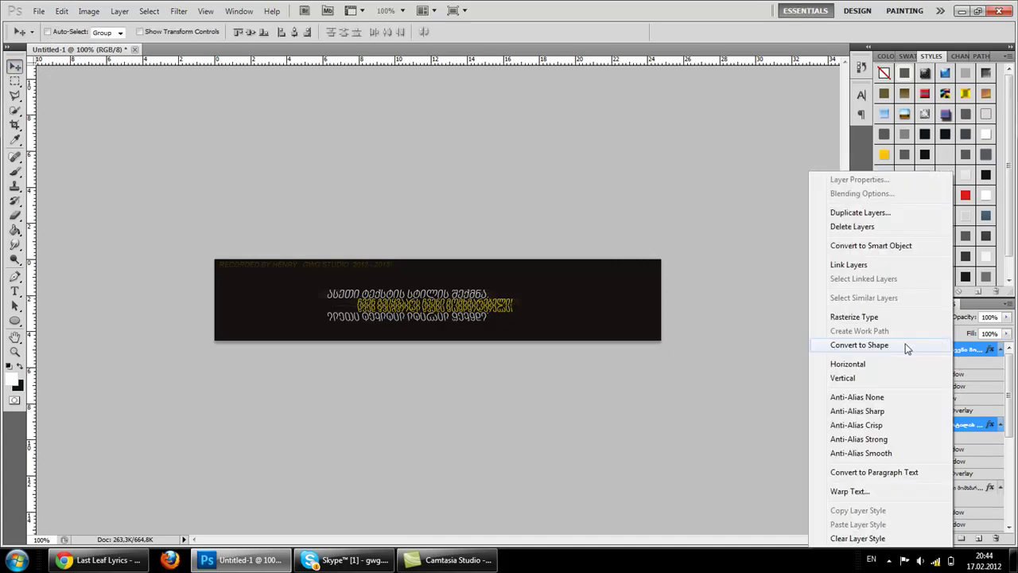
pyautogui.click(832, 313)
pyautogui.rightClick(939, 350)
pyautogui.click(917, 309)
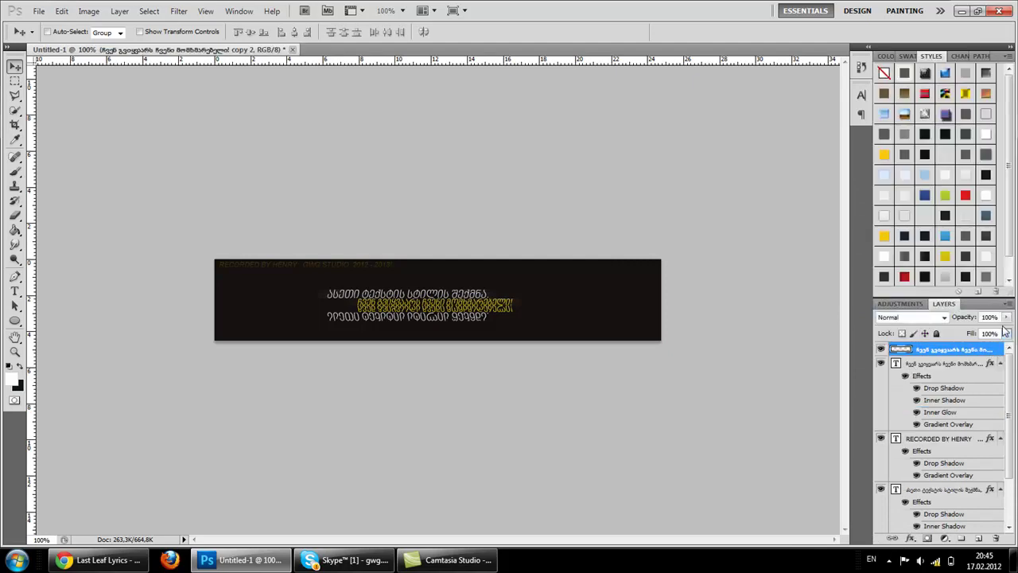
# Lower the reflection layer's opacity to 6% and soften the mirrored text beneath the lines with the Eraser
pyautogui.click(948, 332)
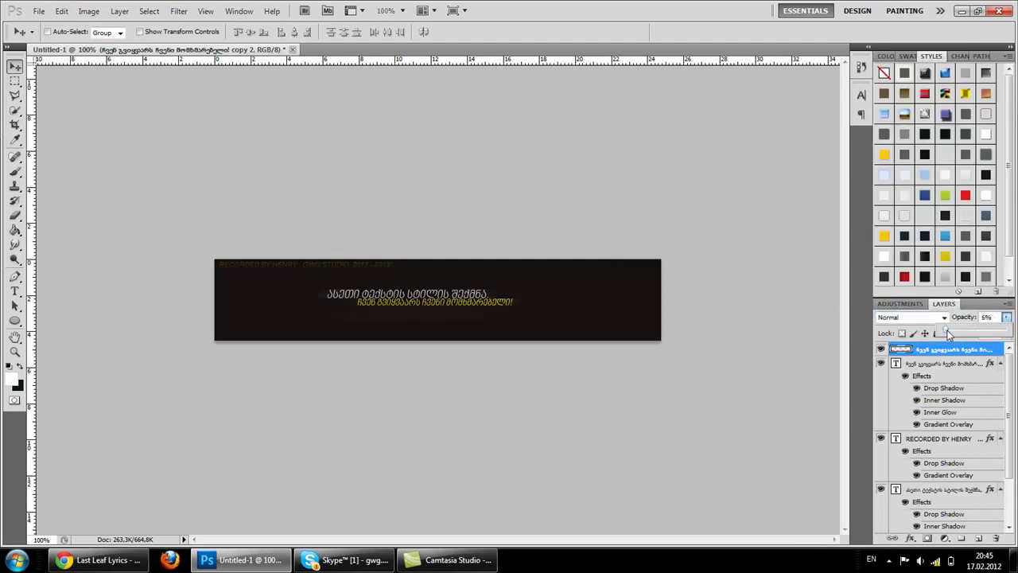
pyautogui.click(10, 353)
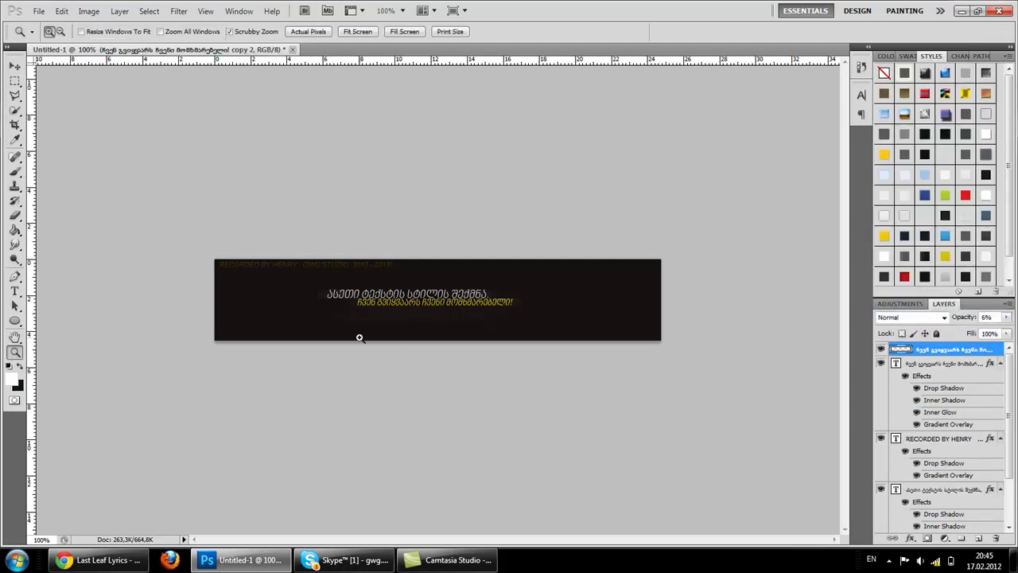
pyautogui.click(359, 336)
pyautogui.click(14, 216)
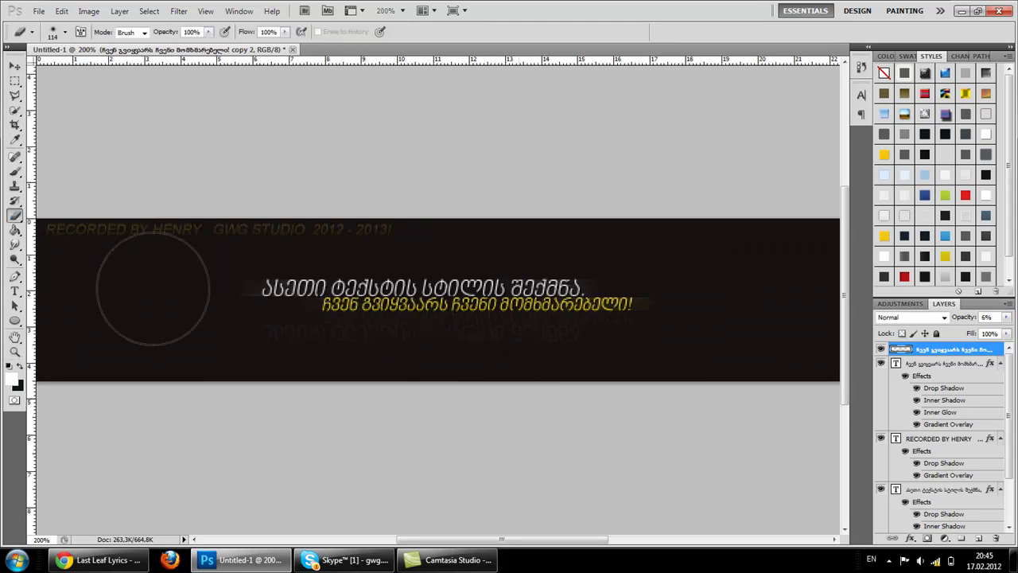
pyautogui.click(16, 67)
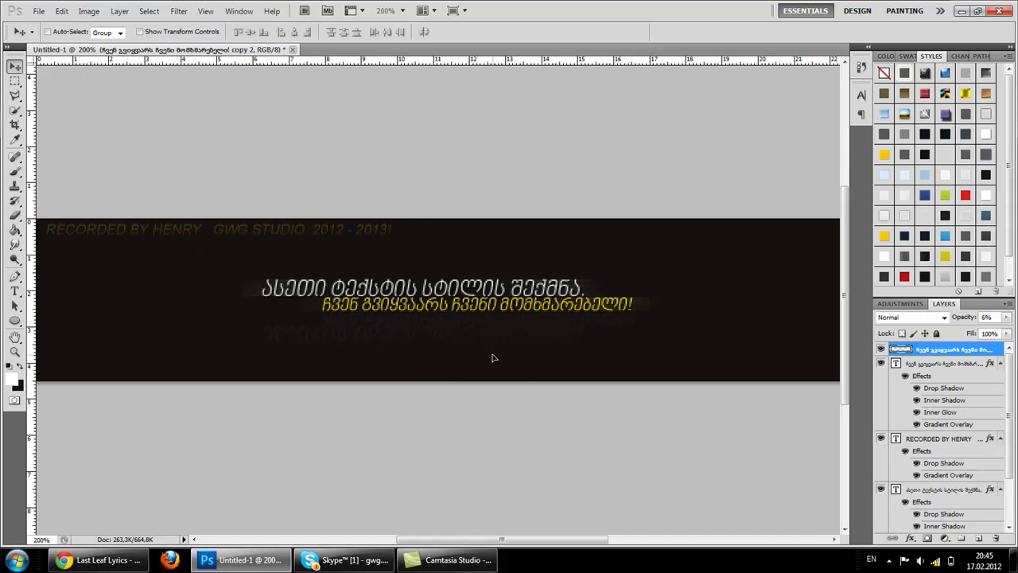
pyautogui.click(14, 350)
pyautogui.rightClick(309, 267)
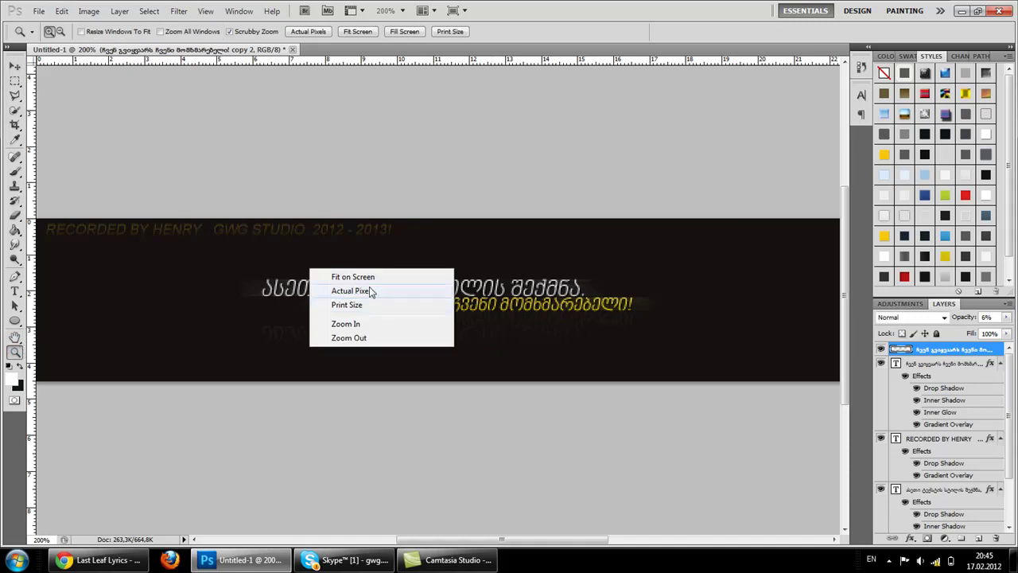
pyautogui.click(370, 285)
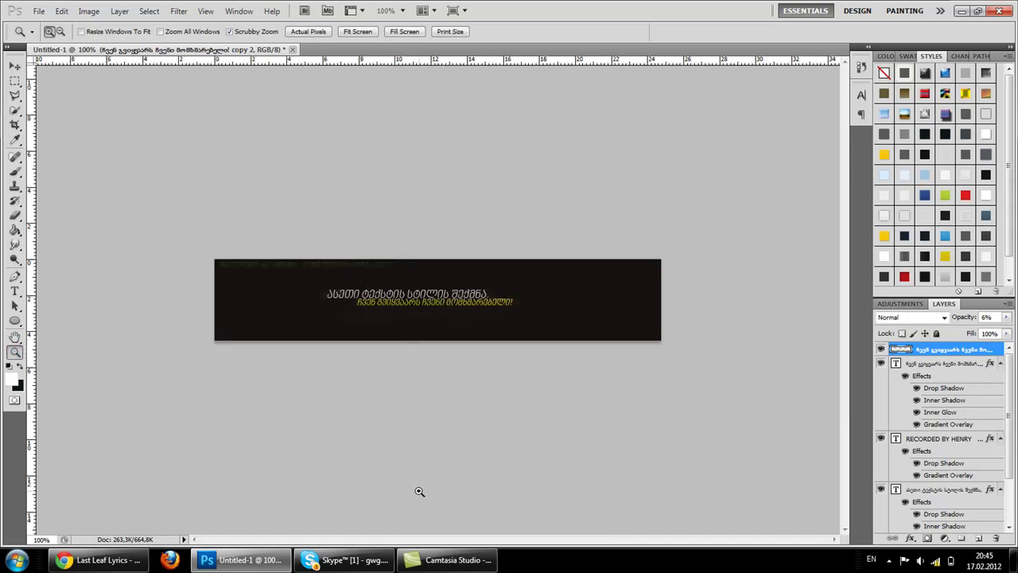